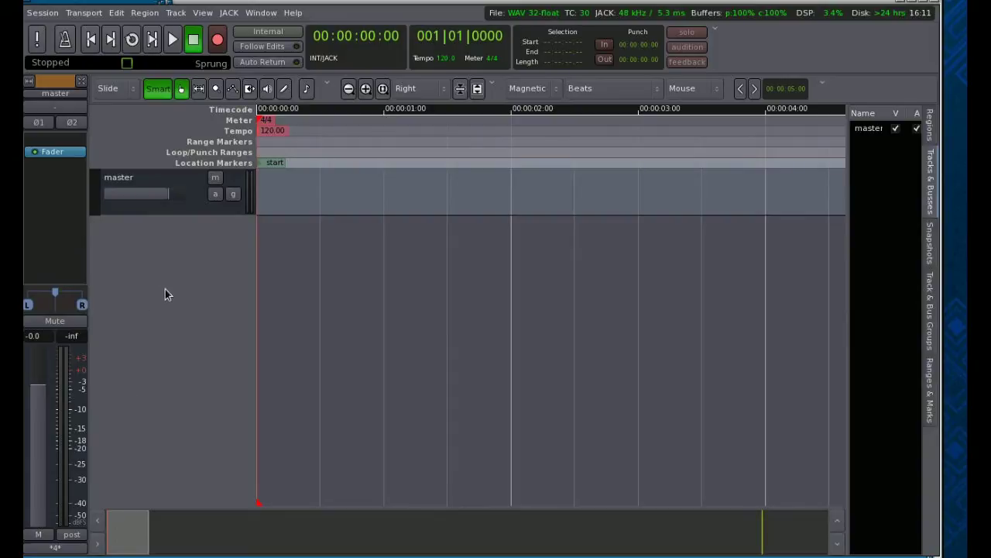
Add one mono audio track with the default name Audio and the Normal track mode.
double_click(177, 267)
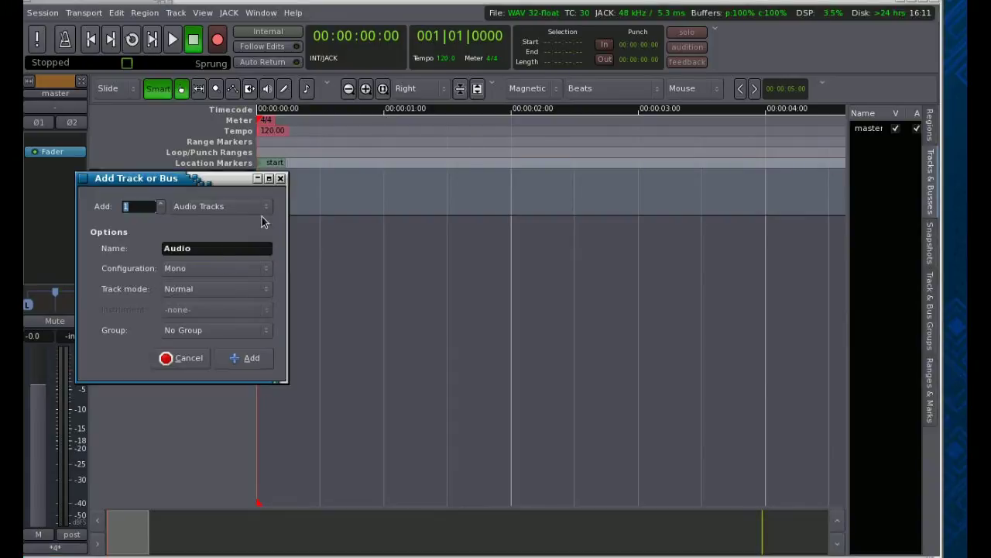
left_click(268, 212)
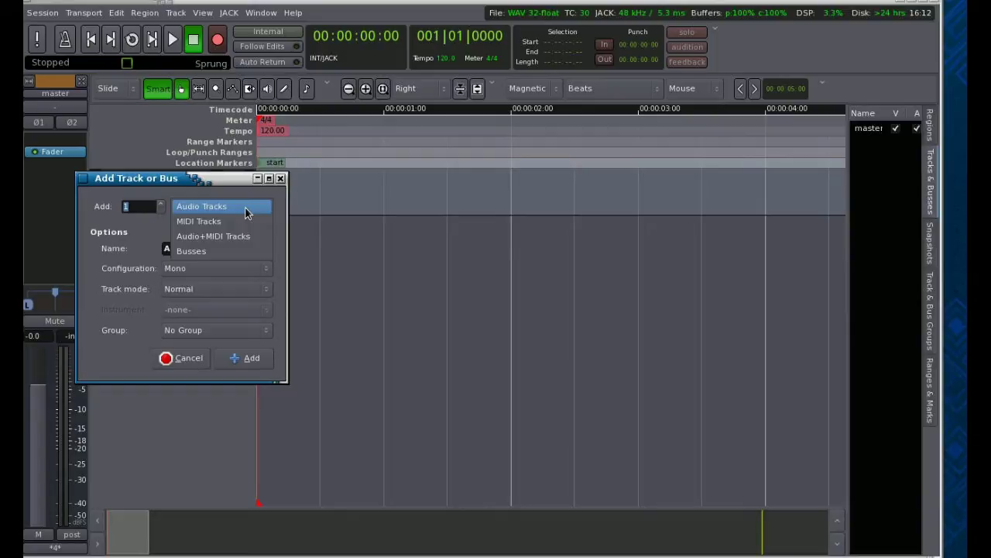
left_click(246, 207)
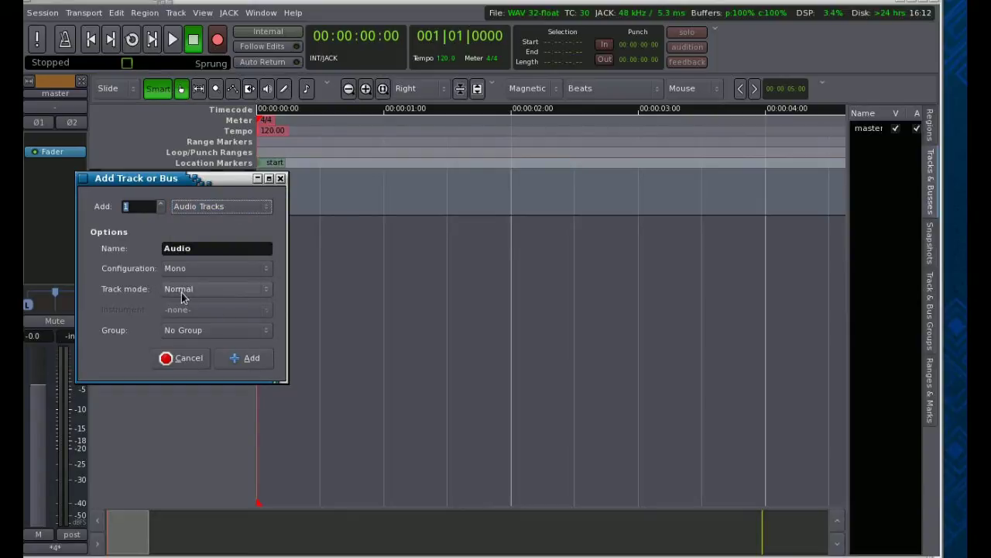
left_click(266, 291)
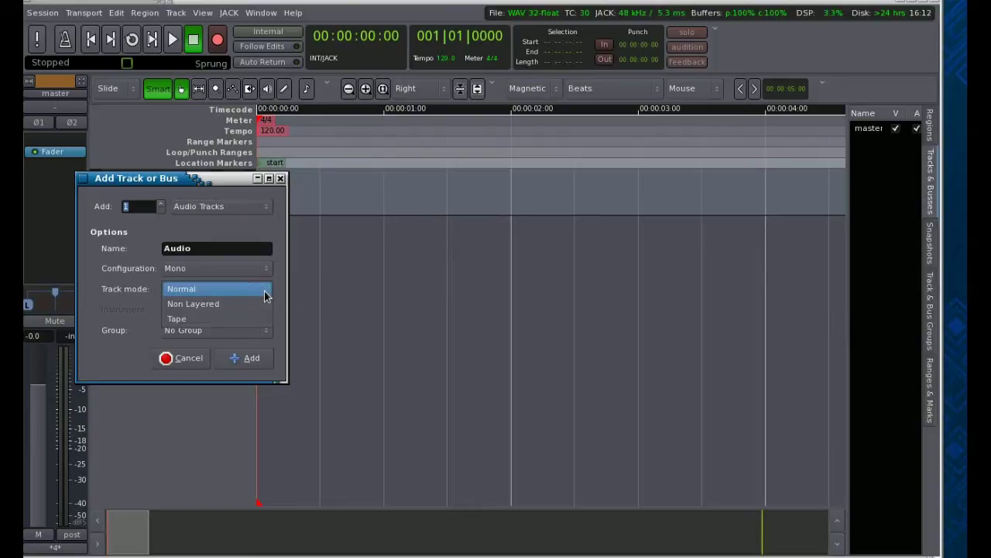
left_click(246, 288)
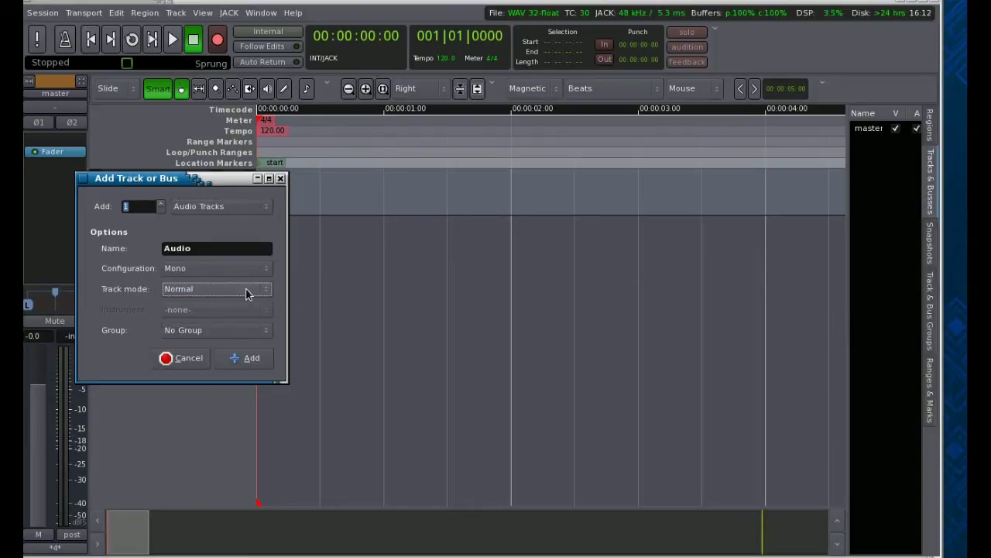
left_click(247, 361)
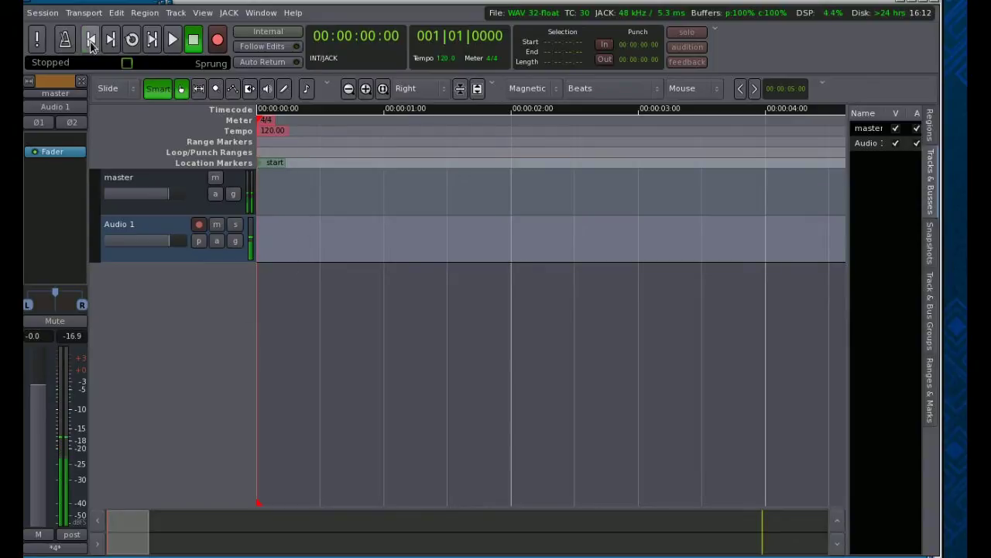
Record a take of about 6 seconds on the Audio 1 track from the session start, and disarm the track.
left_click(198, 225)
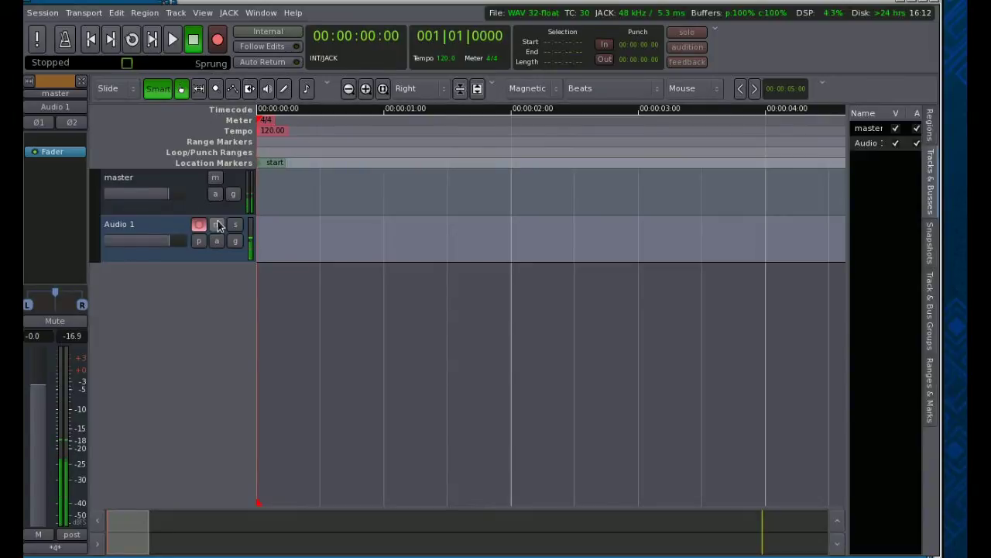
left_click(218, 43)
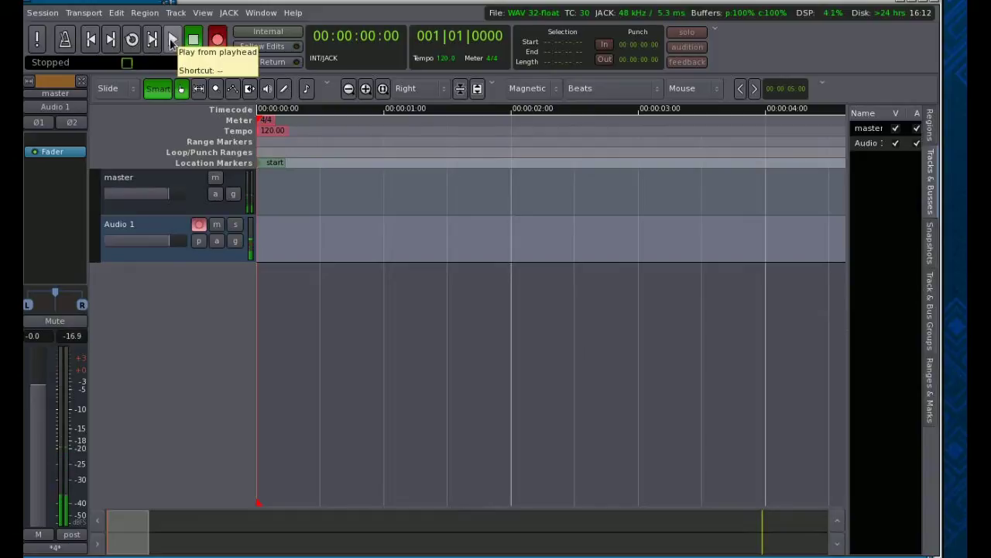
left_click(172, 41)
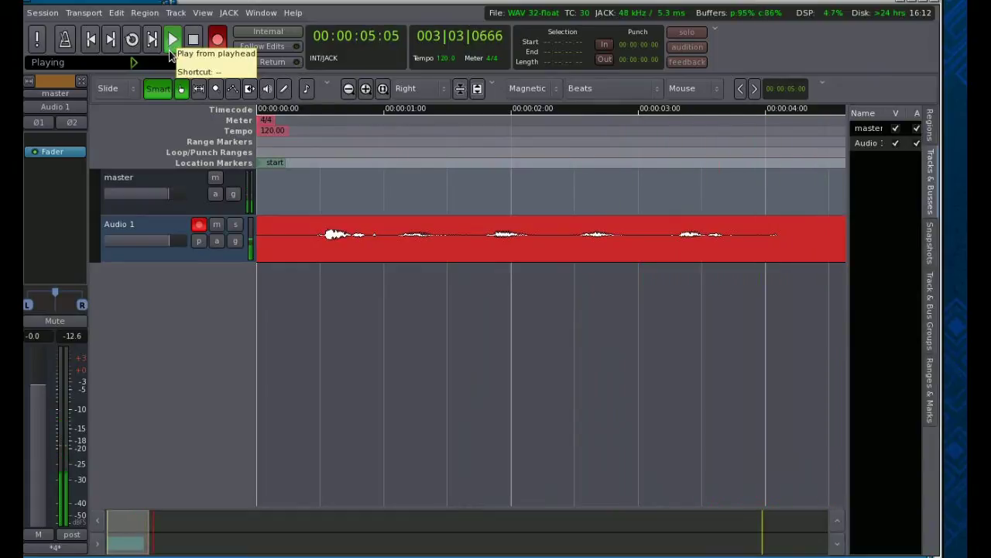
left_click(191, 44)
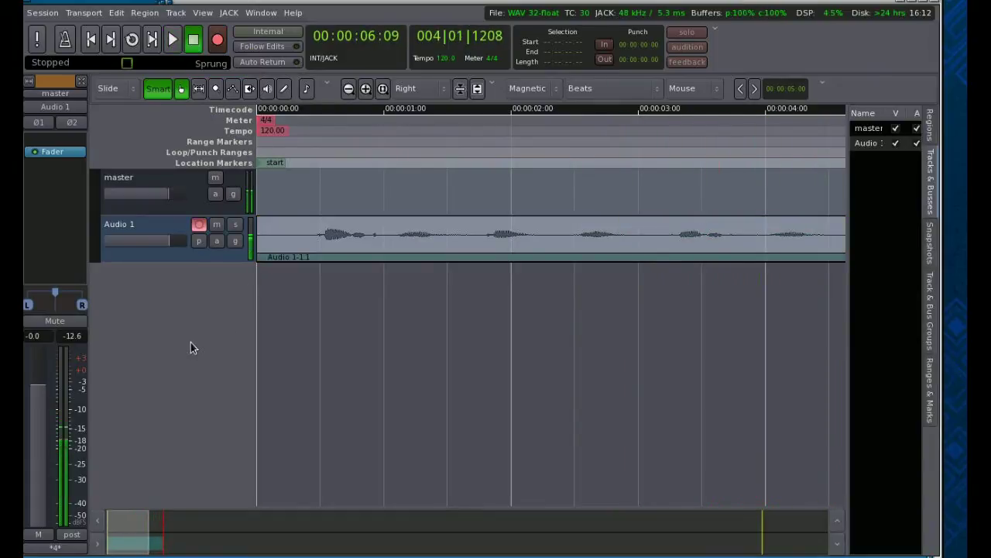
left_click(199, 225)
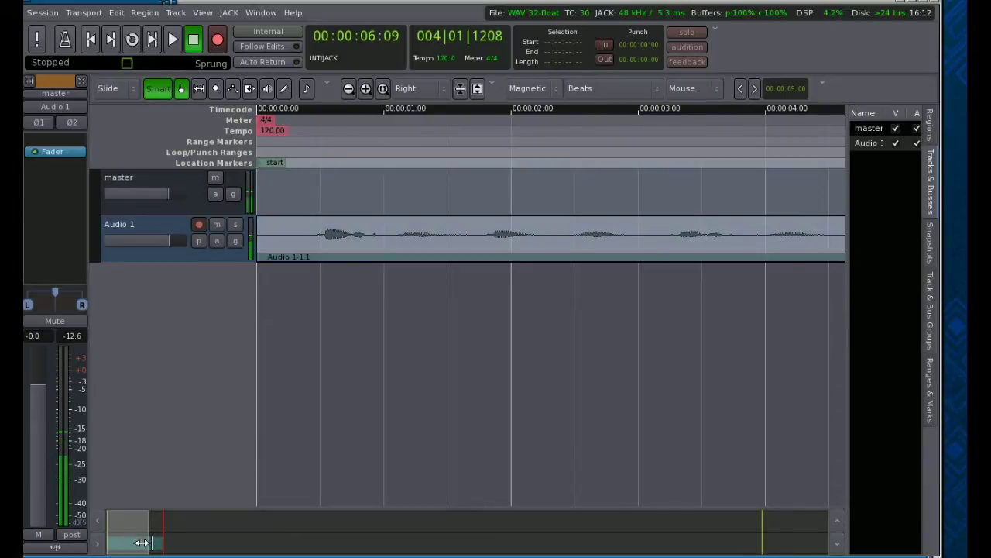
Fit the whole recorded region in the timeline and play the take from the session start.
mouse_move(133, 529)
left_mouse_down()
mouse_move(204, 534)
mouse_move(141, 536)
left_mouse_up()
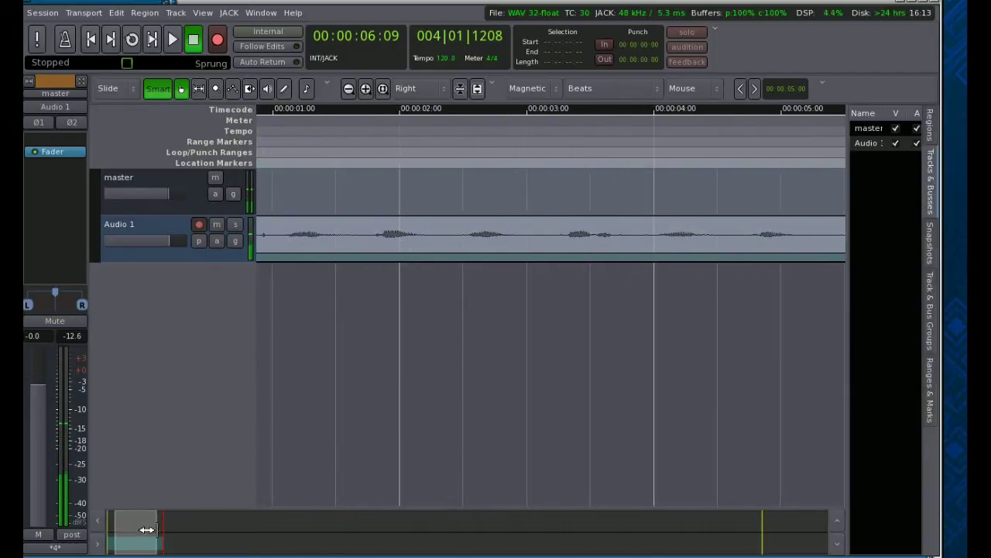
left_click_drag(157, 530, 266, 531)
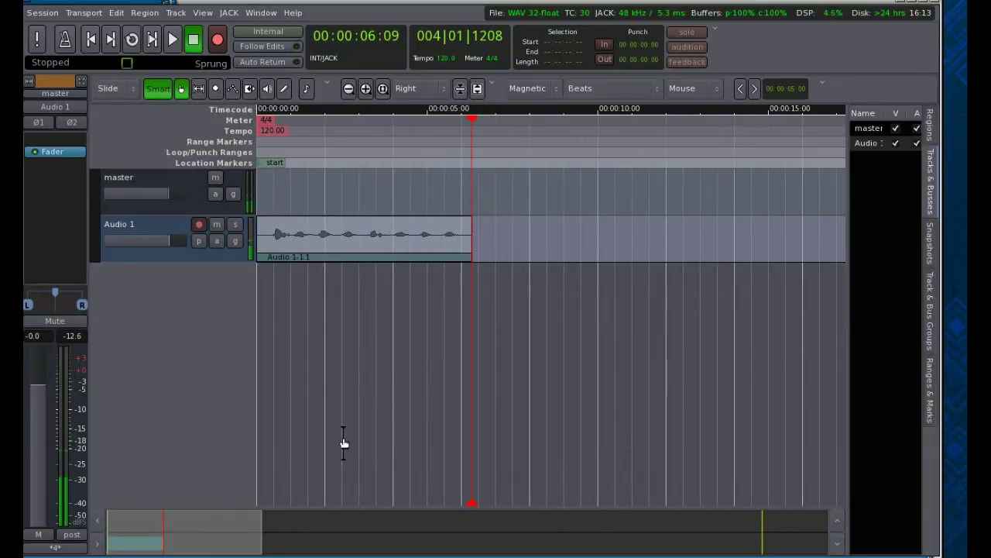
left_click_drag(250, 531, 158, 535)
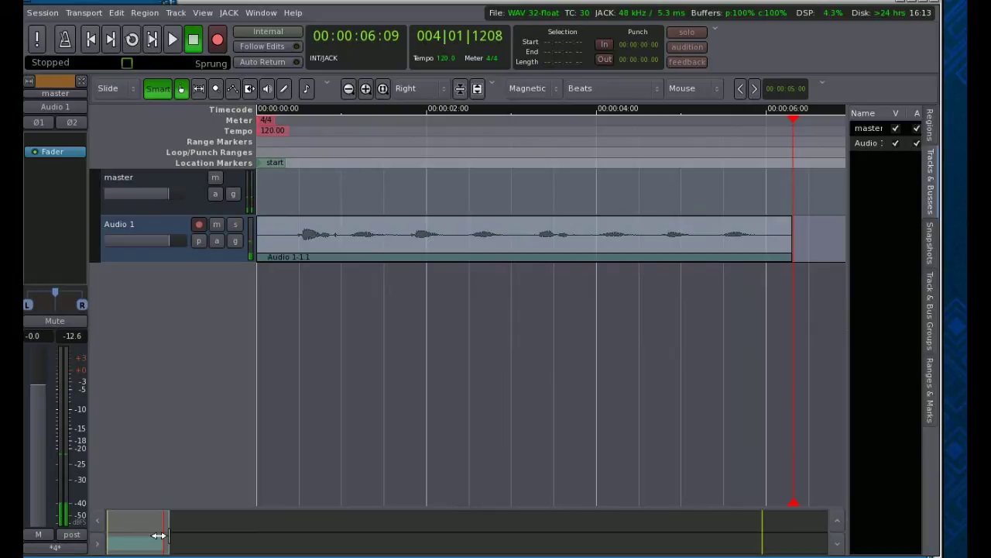
mouse_move(159, 536)
left_mouse_down()
mouse_move(565, 537)
mouse_move(150, 545)
left_mouse_up()
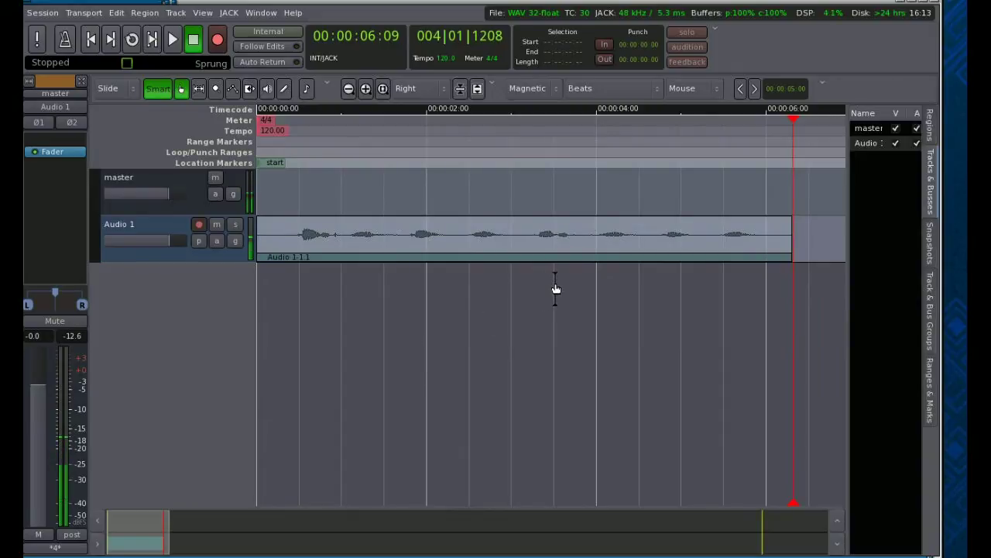
left_click(93, 43)
left_click(172, 47)
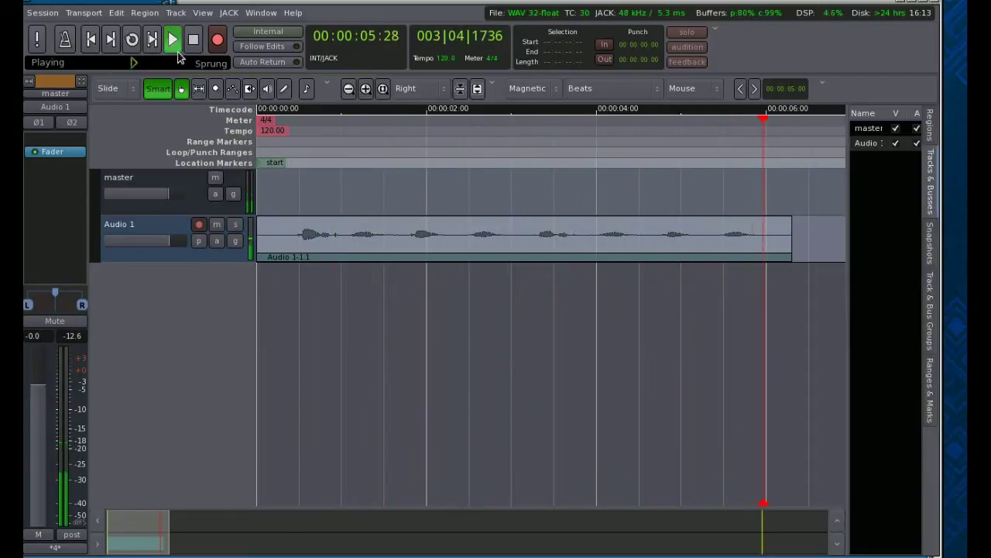
left_click(193, 39)
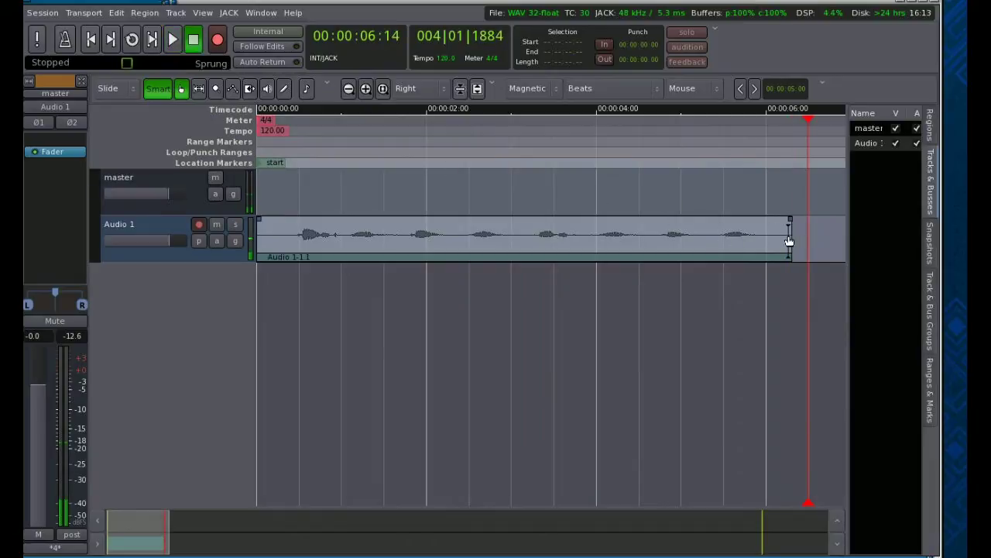
Trim the end of the Audio 1 region back to about 3 seconds and play it from the start.
left_click_drag(782, 237, 510, 235)
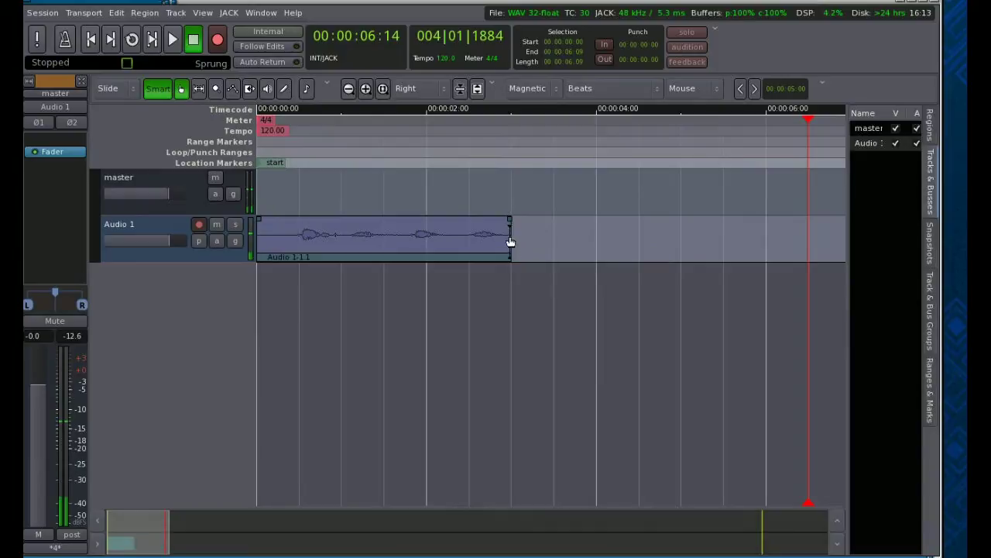
left_click(91, 40)
left_click(171, 40)
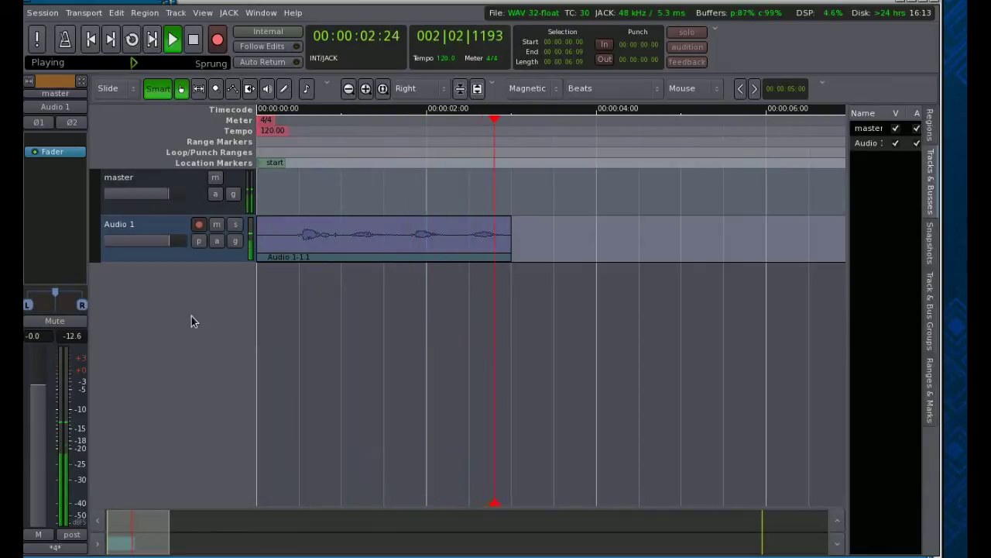
left_click(194, 40)
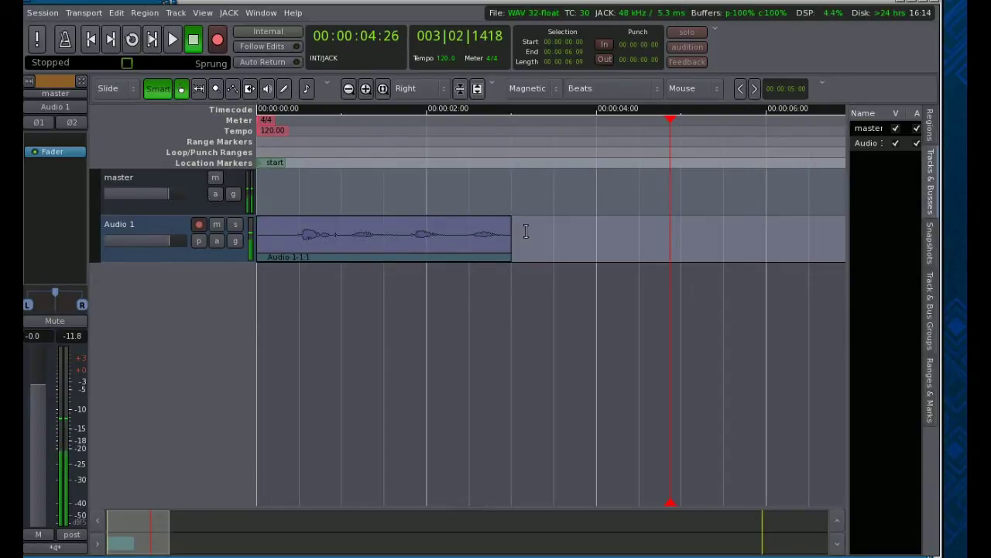
Set the end of the Audio 1 region to about the 5-second mark.
left_click_drag(501, 241, 672, 256)
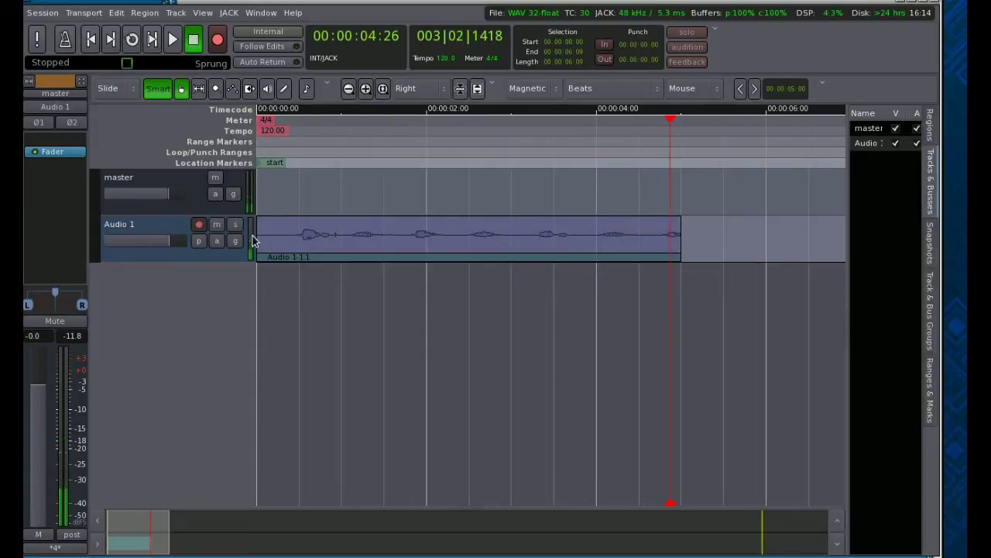
mouse_move(264, 237)
left_mouse_down()
mouse_move(334, 237)
mouse_move(266, 240)
left_mouse_up()
Import drums-only.wav from the home folder's sounds directory as a new track, inserted at file timestamp with one track per file.
left_click(43, 13)
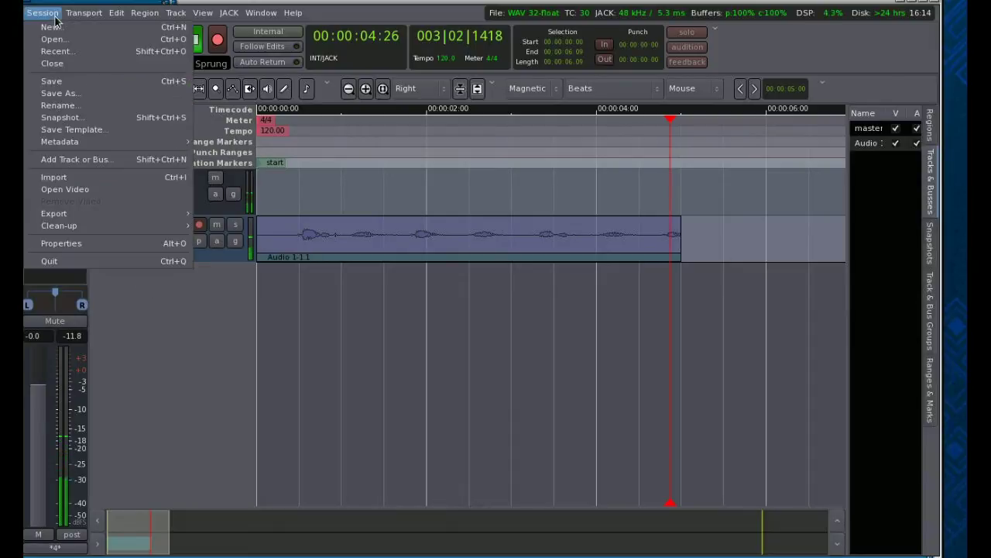
left_click(79, 180)
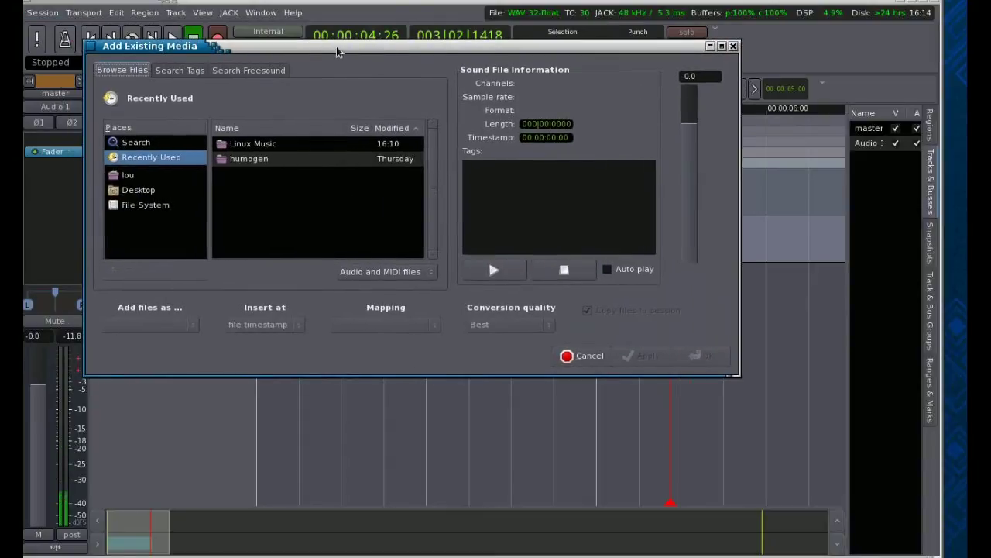
left_click(124, 175)
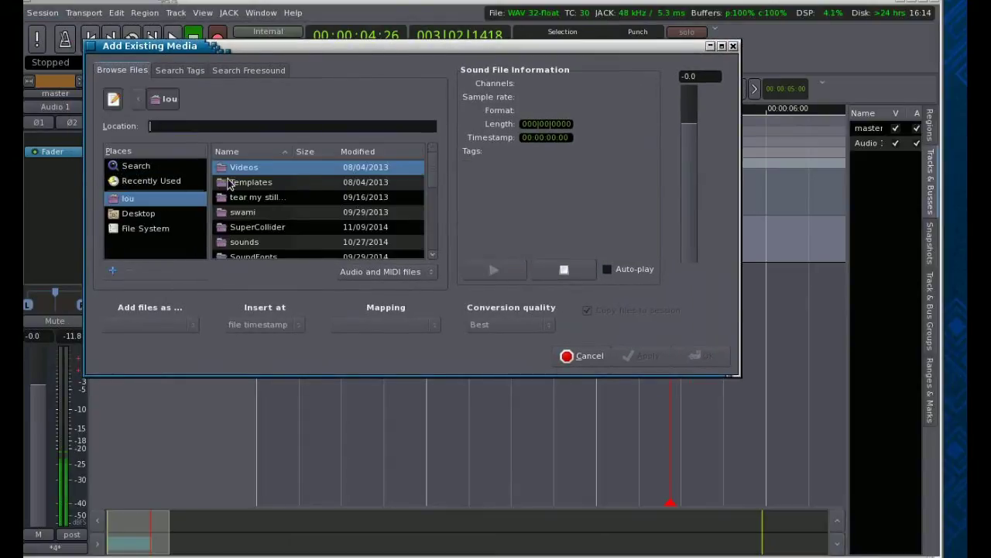
double_click(246, 243)
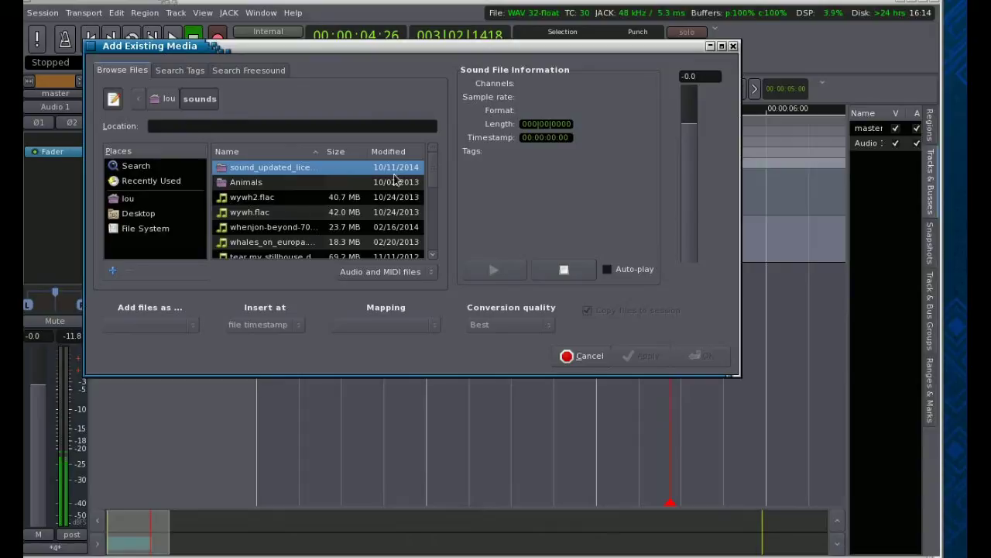
left_click_drag(436, 167, 428, 221)
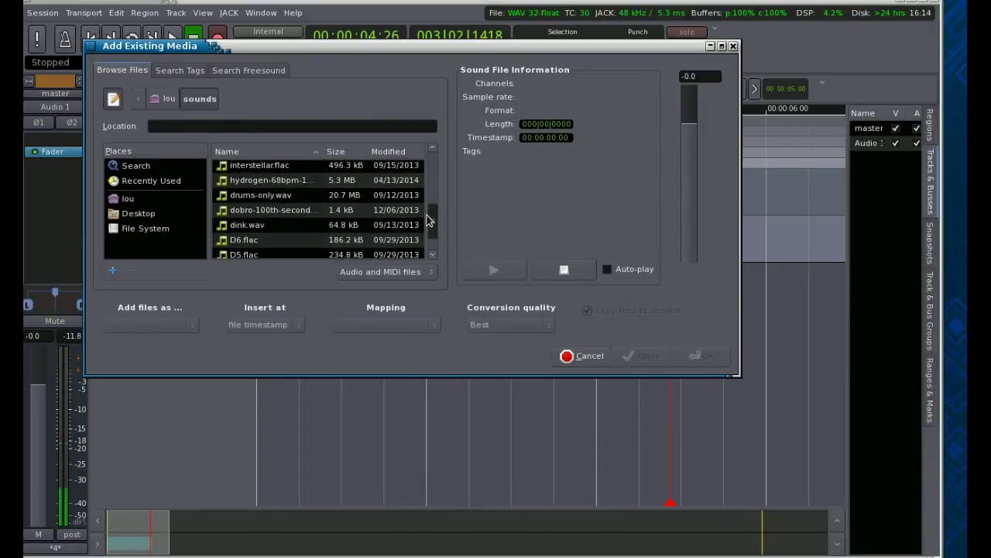
left_click(301, 195)
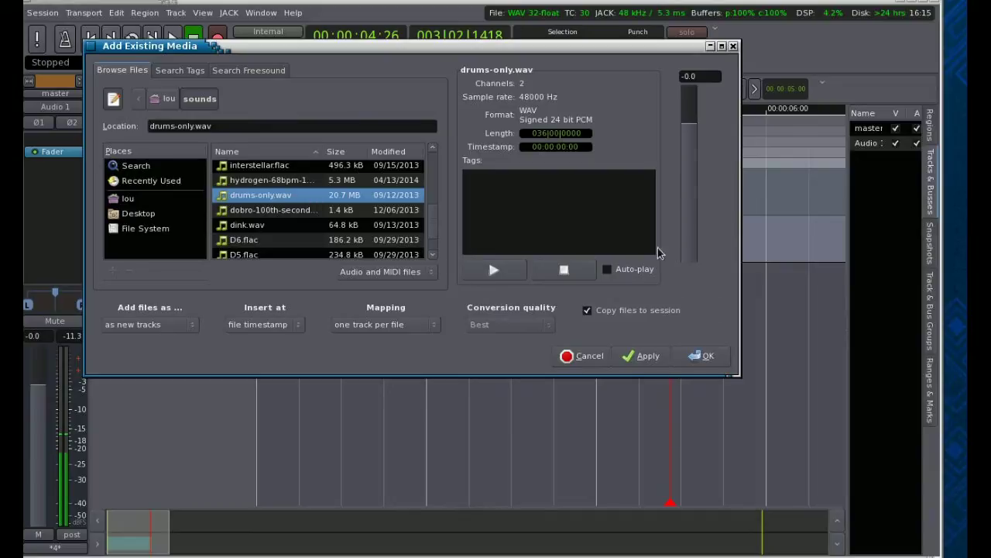
left_click(701, 357)
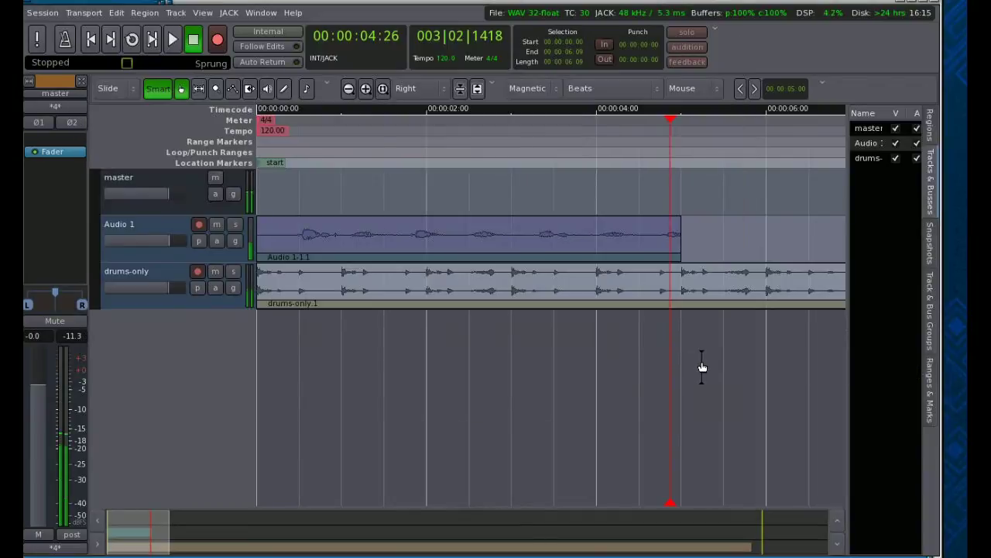
Select the drums-only region, play both tracks together from the session start, and stop playback.
left_click(320, 282)
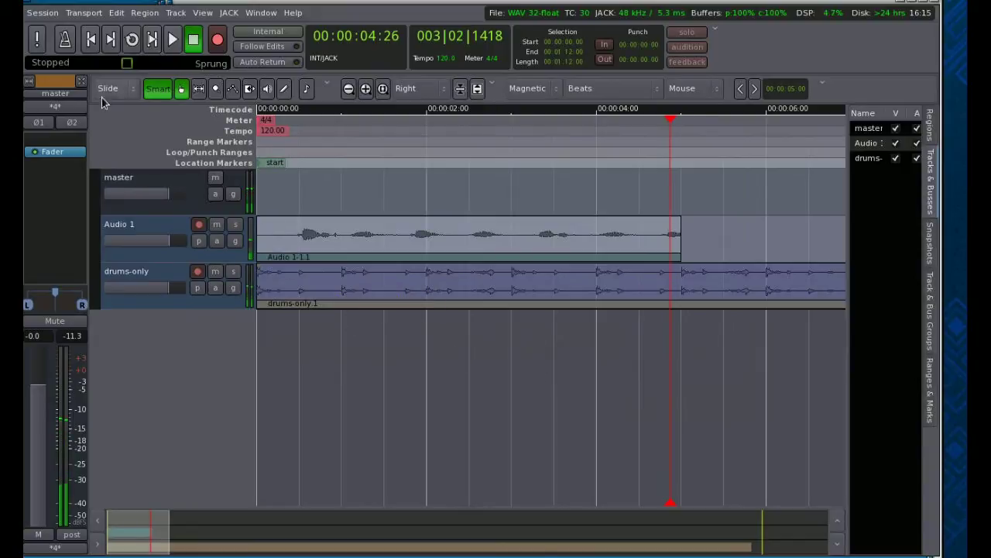
left_click(172, 40)
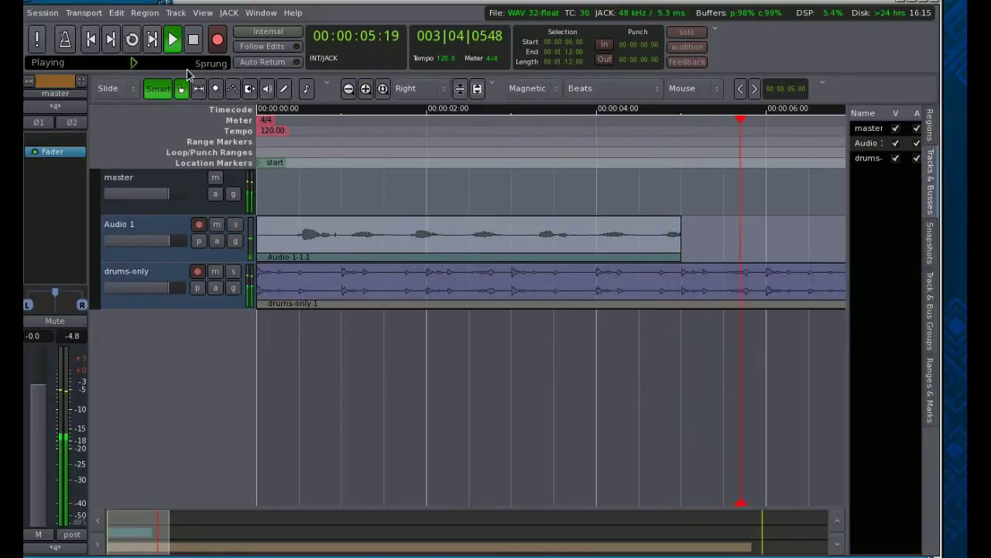
left_click(88, 46)
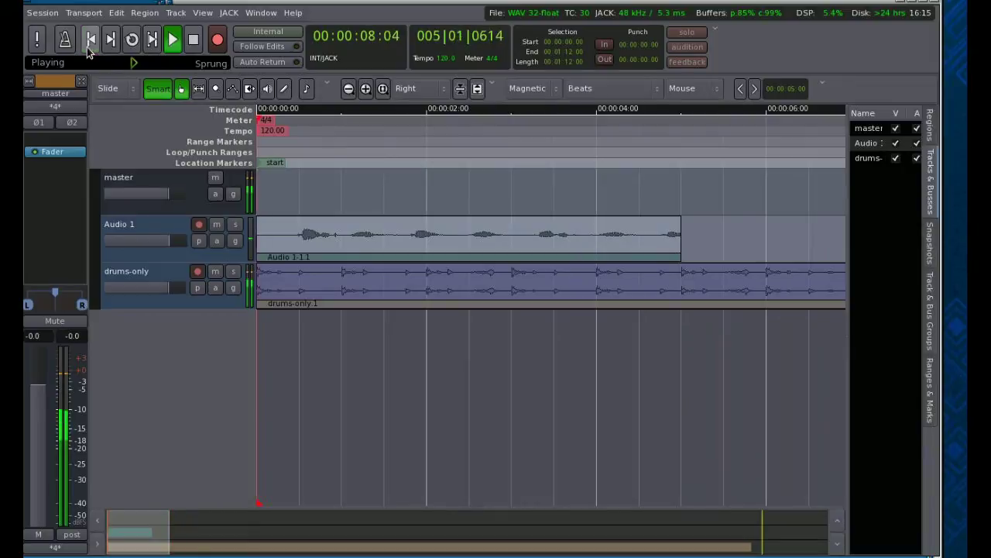
left_click(194, 40)
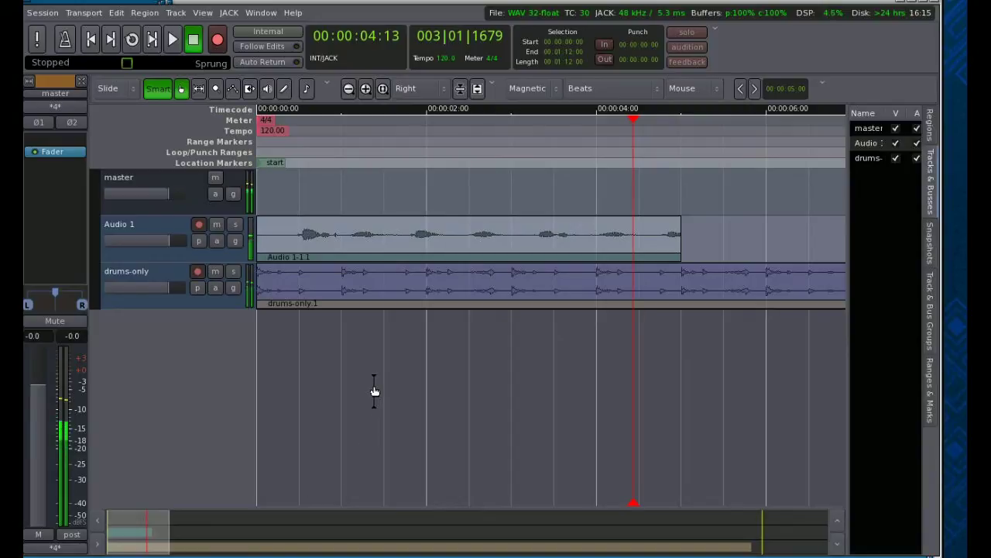
Examine the beats-per-minute setting of the tempo marker at the session start and leave it without applying a change.
left_click(272, 132)
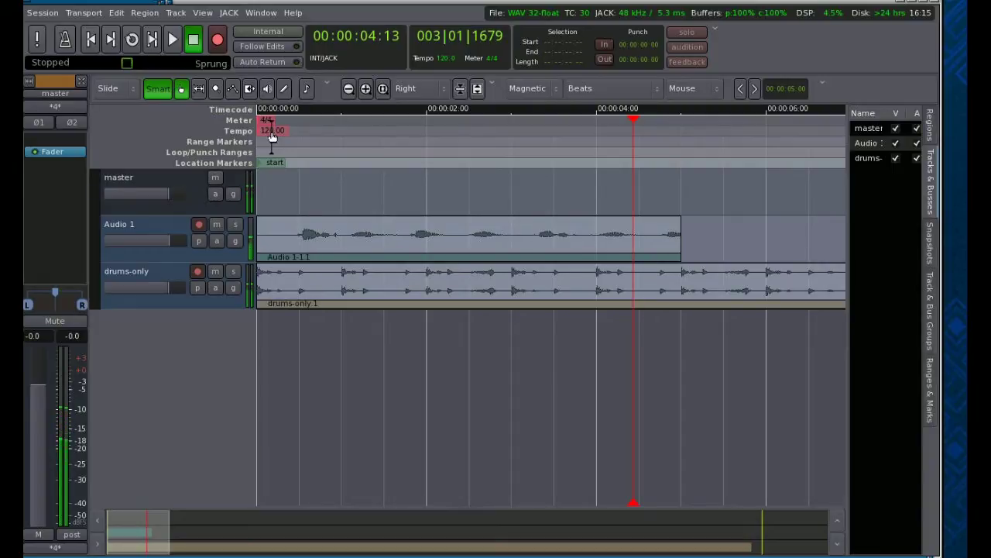
right_click(272, 131)
left_click(294, 141)
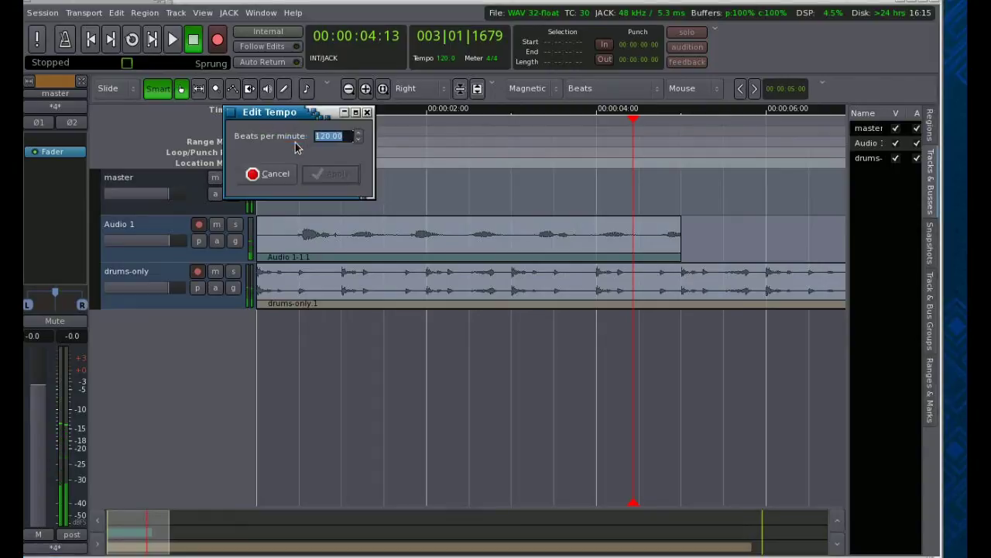
left_click(285, 180)
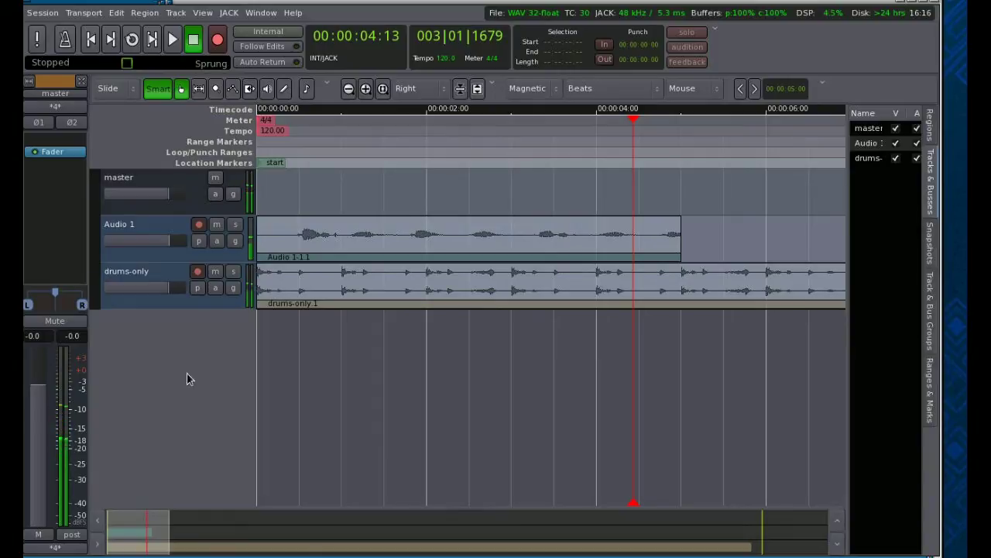
Enlarge the drums-only track's height, try a short range selection on it, and select the drums-only region.
left_click_drag(178, 308, 172, 419)
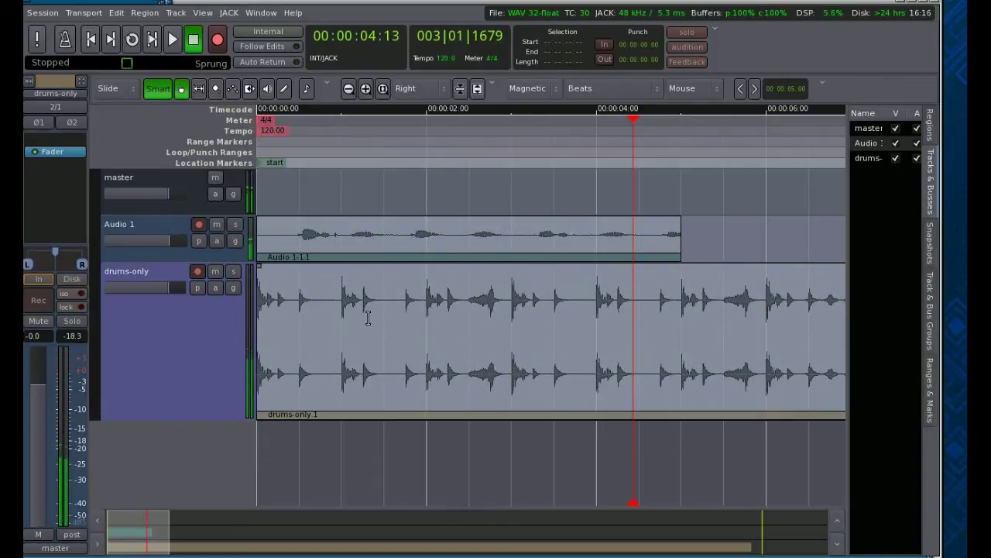
left_click(308, 342)
left_click_drag(311, 334, 338, 328)
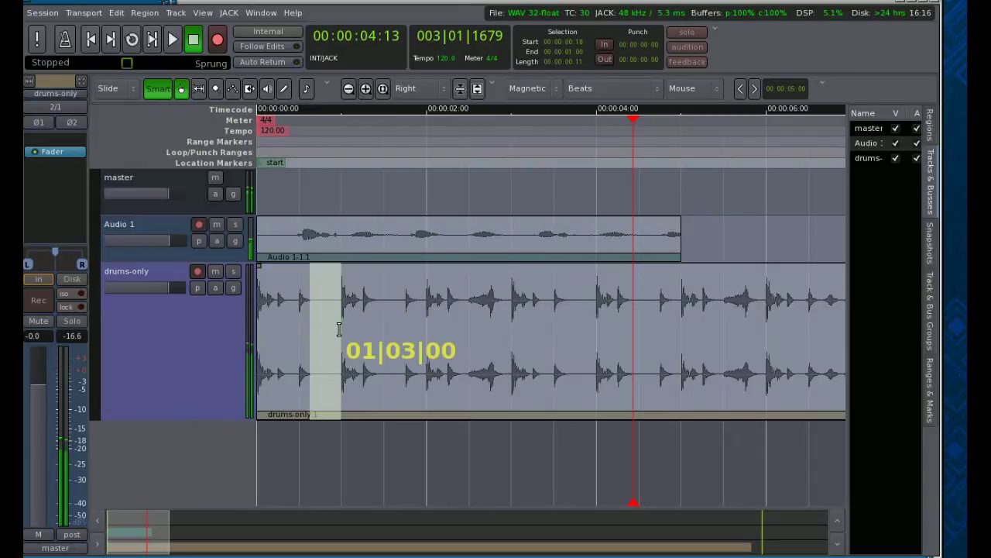
left_click(302, 345)
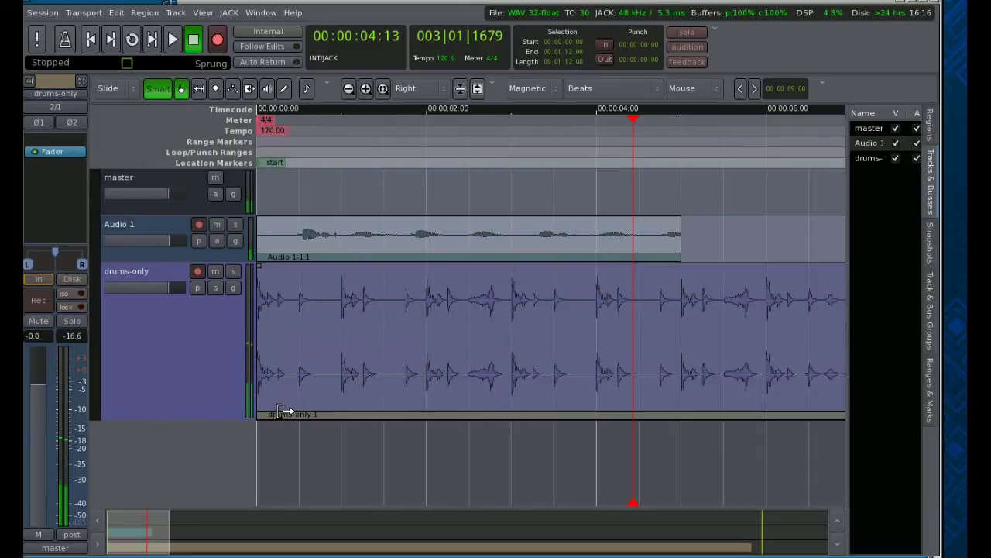
Move the drums-only region along the beat grid to try snapping, and return it to the session start.
left_click_drag(279, 416, 327, 412)
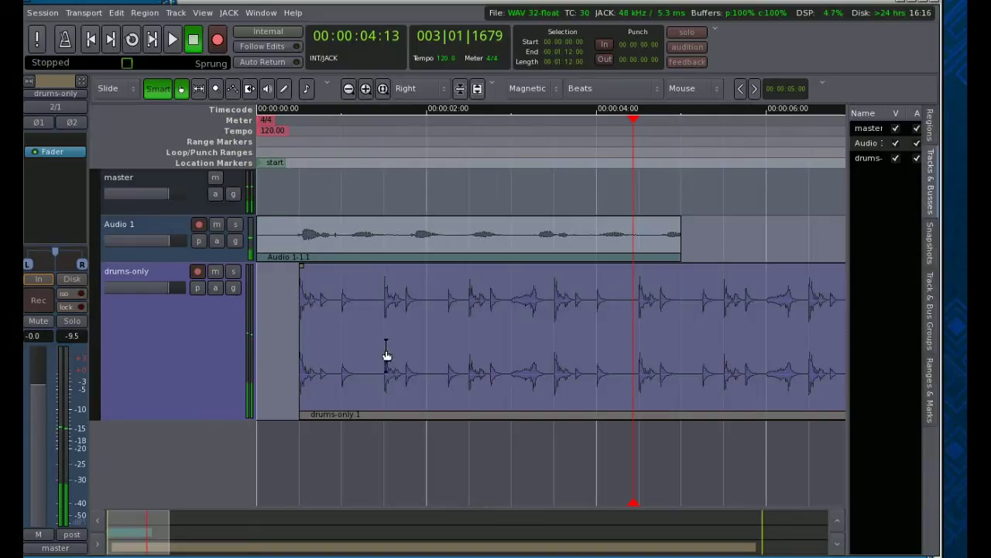
mouse_move(364, 345)
left_mouse_down()
mouse_move(407, 340)
mouse_move(365, 344)
left_mouse_up()
left_click_drag(415, 385, 365, 403)
left_click_drag(371, 345, 327, 361)
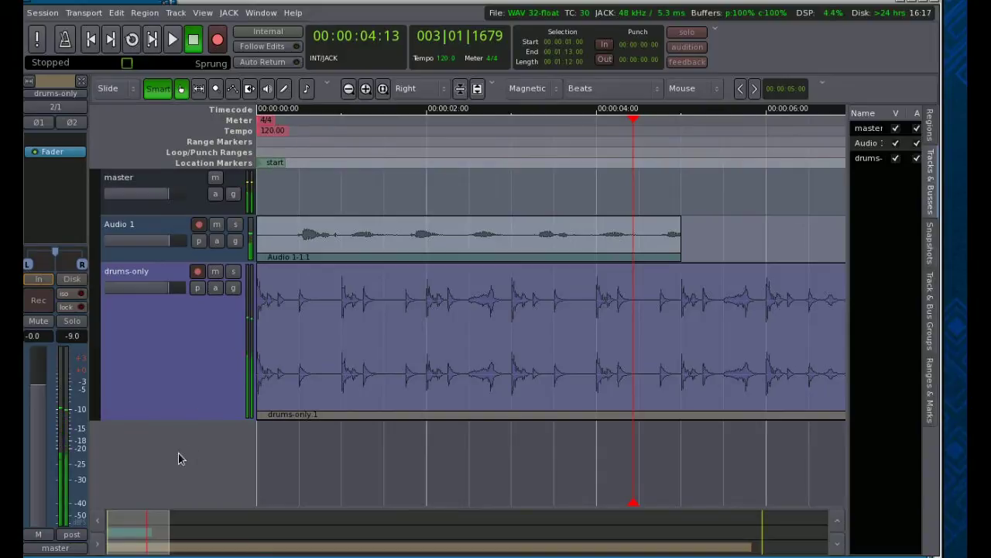
Reduce the drums-only track's height and mute the track.
left_click_drag(167, 533, 186, 547)
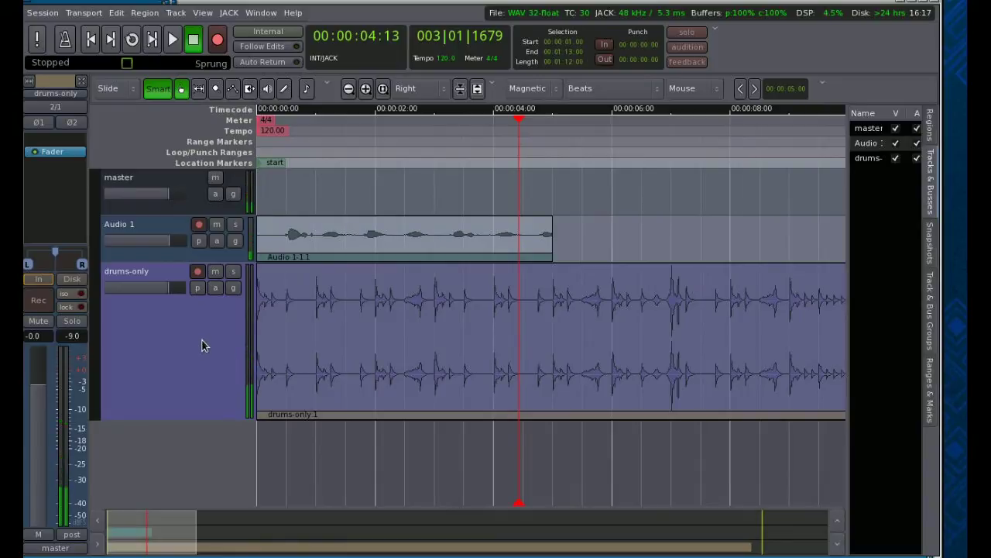
left_click_drag(215, 419, 203, 341)
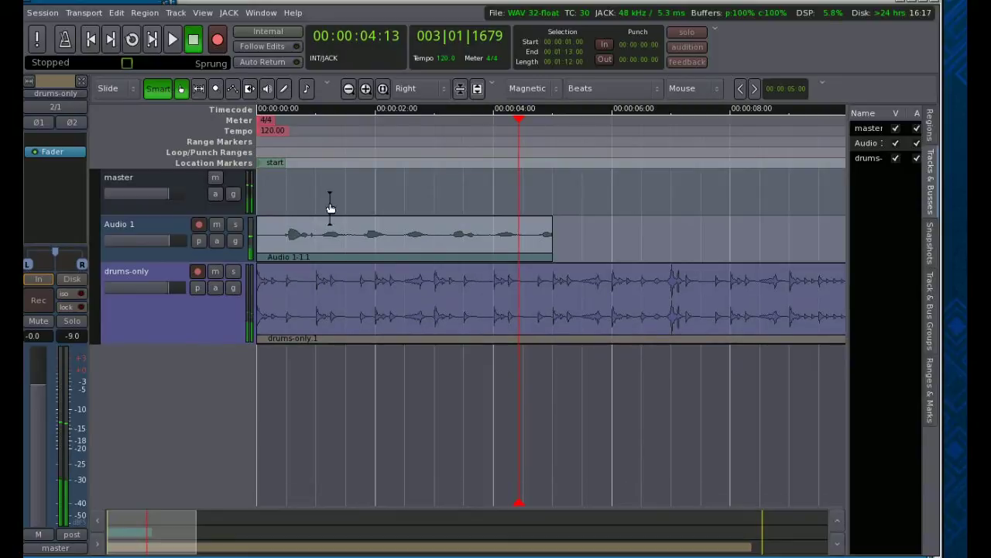
left_click(339, 243)
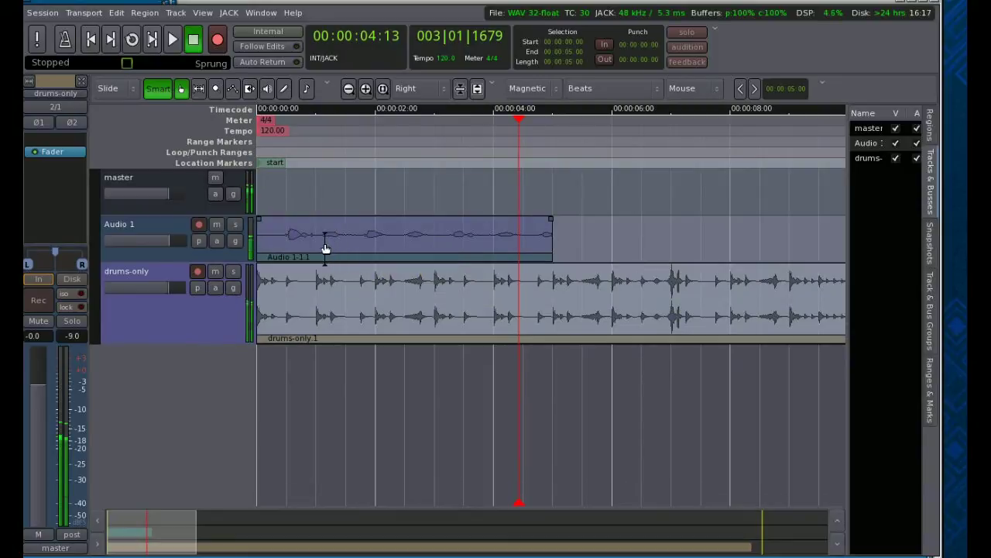
left_click(215, 271)
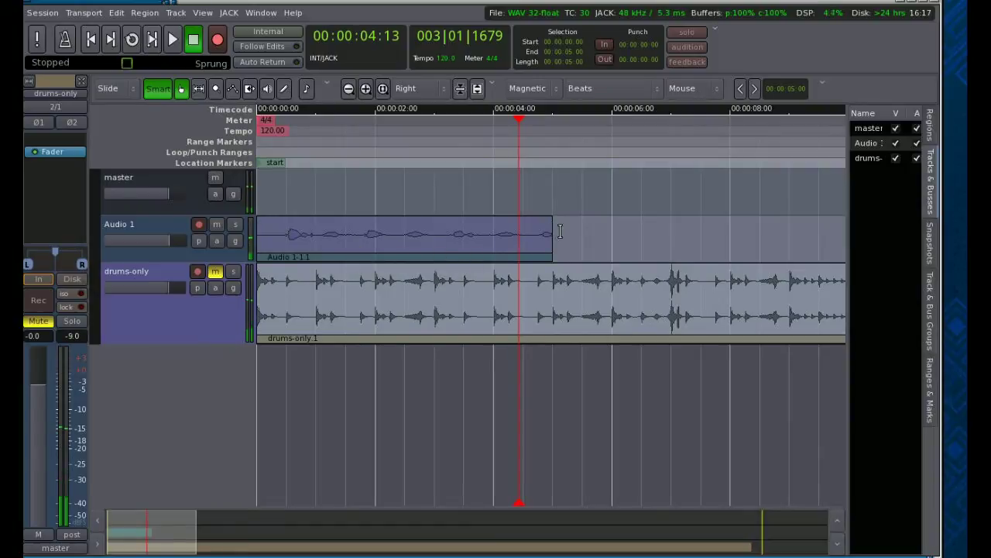
Trim the end of the Audio 1 region to about 00:00:01:19 and play it from the session start.
left_click_drag(551, 245, 355, 246)
left_click(89, 43)
left_click(172, 40)
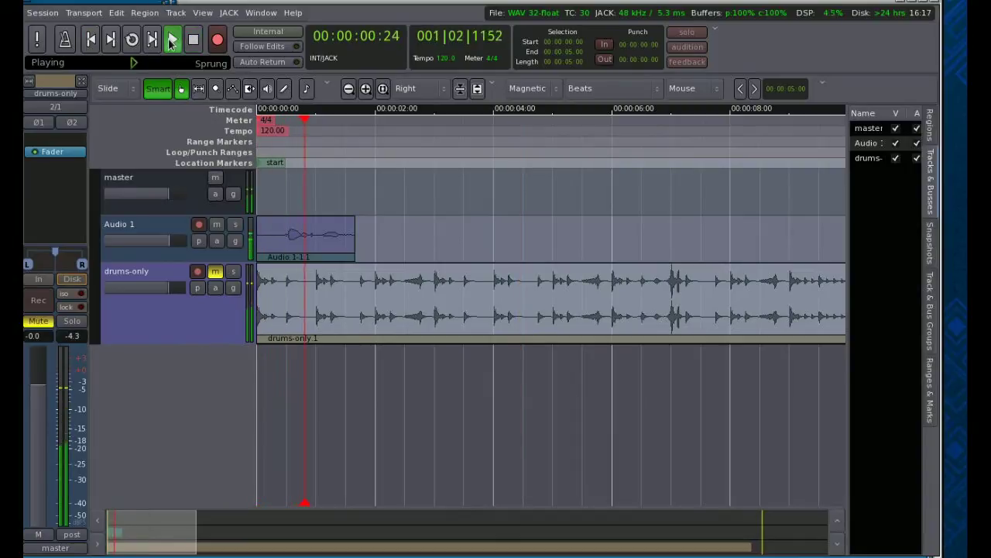
left_click(193, 40)
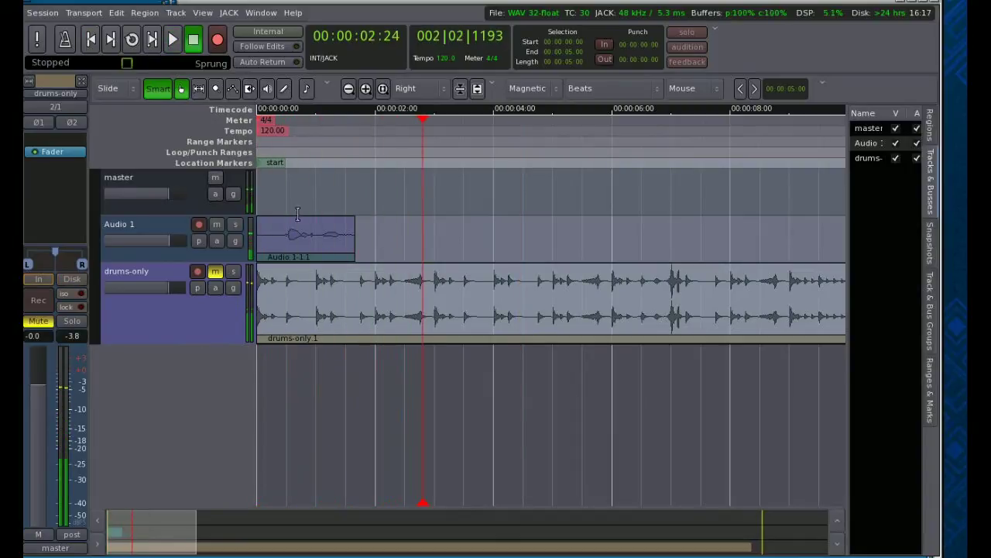
Copy the trimmed Audio 1 region and paste it on the same track shortly after the 2-second mark.
right_click(316, 250)
mouse_move(363, 292)
left_click(489, 305)
left_click(396, 238)
right_click(396, 239)
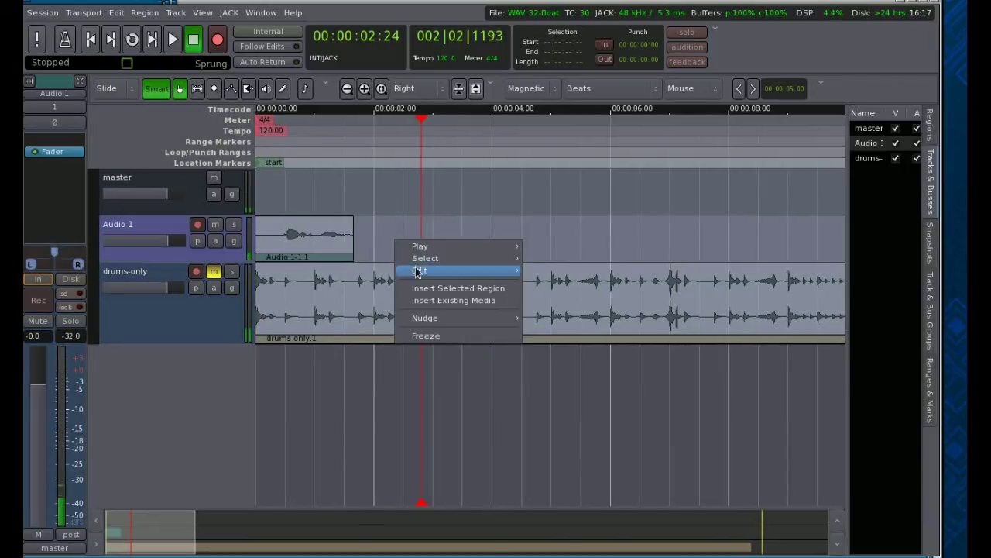
mouse_move(451, 270)
left_click(549, 296)
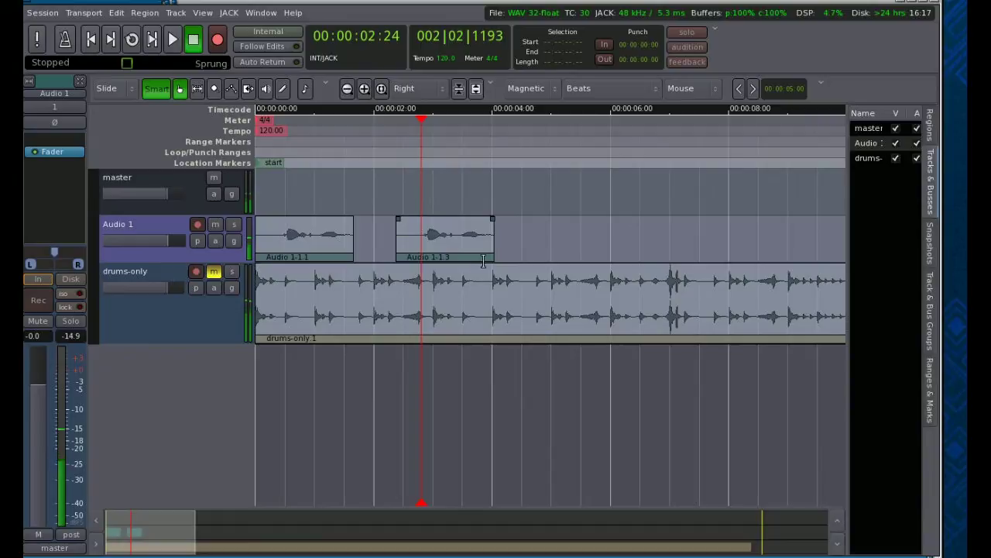
Move the pasted Audio 1 region so it starts at the 2-second mark, and play from the session start.
left_click_drag(475, 249, 453, 246)
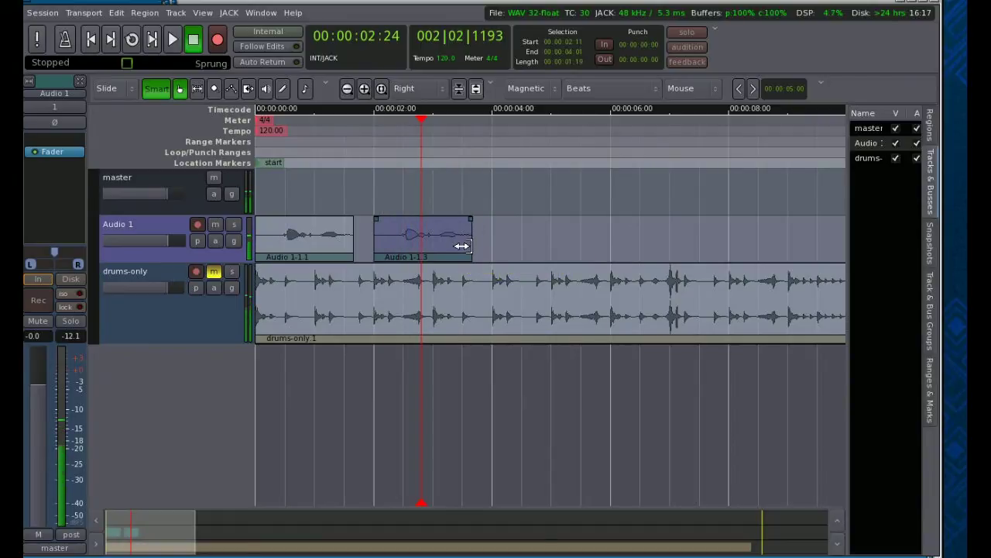
mouse_move(462, 245)
left_mouse_down()
mouse_move(810, 262)
mouse_move(378, 252)
mouse_move(449, 253)
left_mouse_up()
left_click(90, 38)
left_click(173, 43)
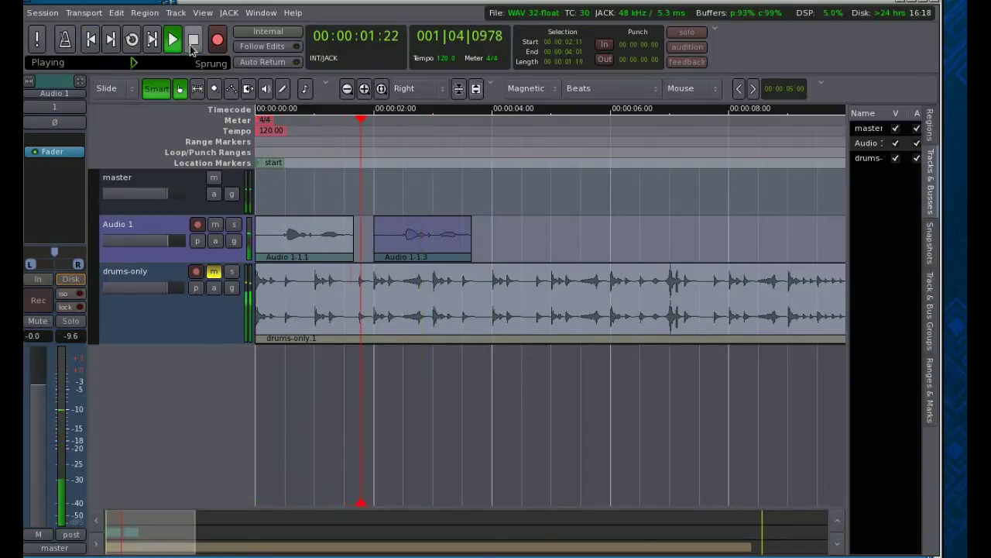
left_click(194, 46)
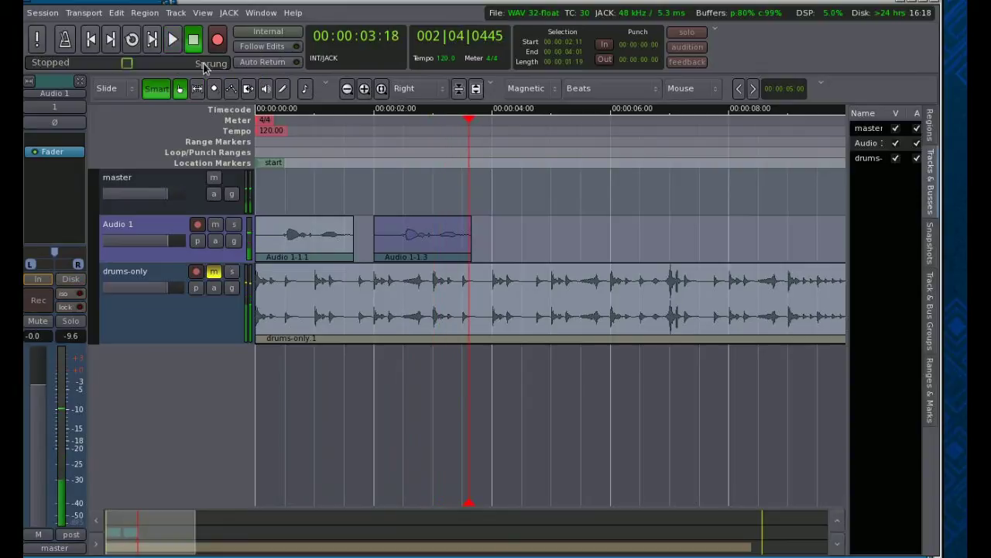
Move the pasted region to 01|03|00 so it overlaps the first one, and play the overlap from the session start.
left_click_drag(439, 247, 379, 248)
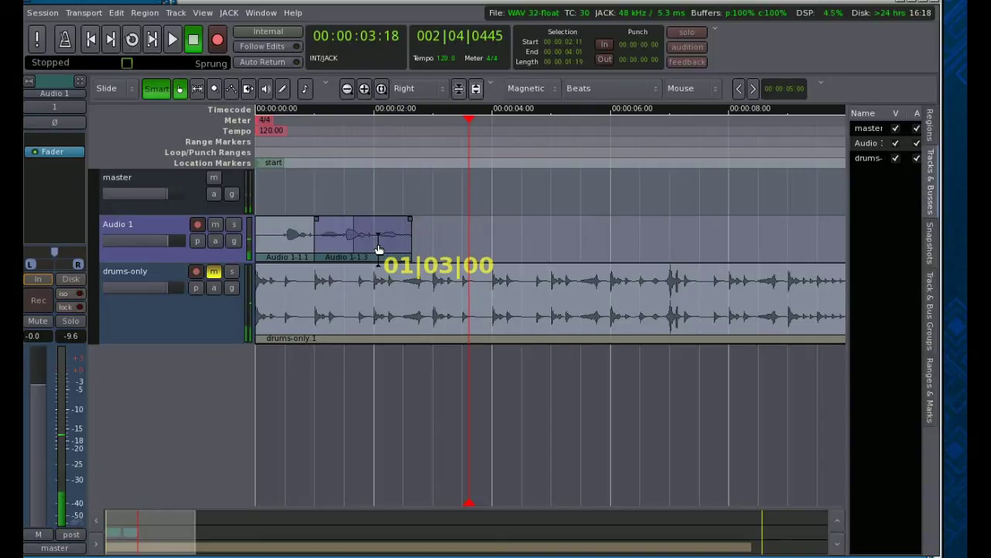
left_click_drag(379, 248, 379, 248)
left_click(93, 44)
left_click(172, 45)
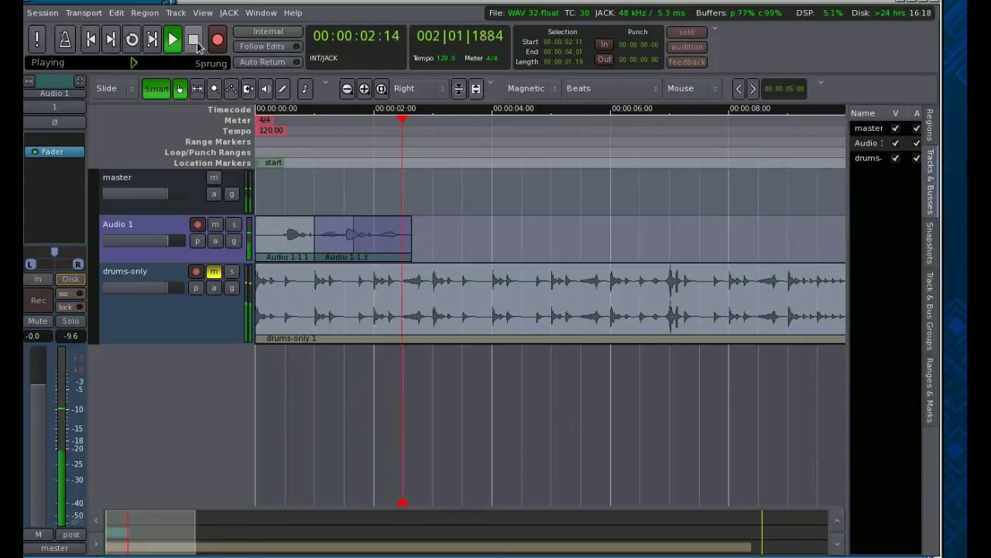
left_click(196, 45)
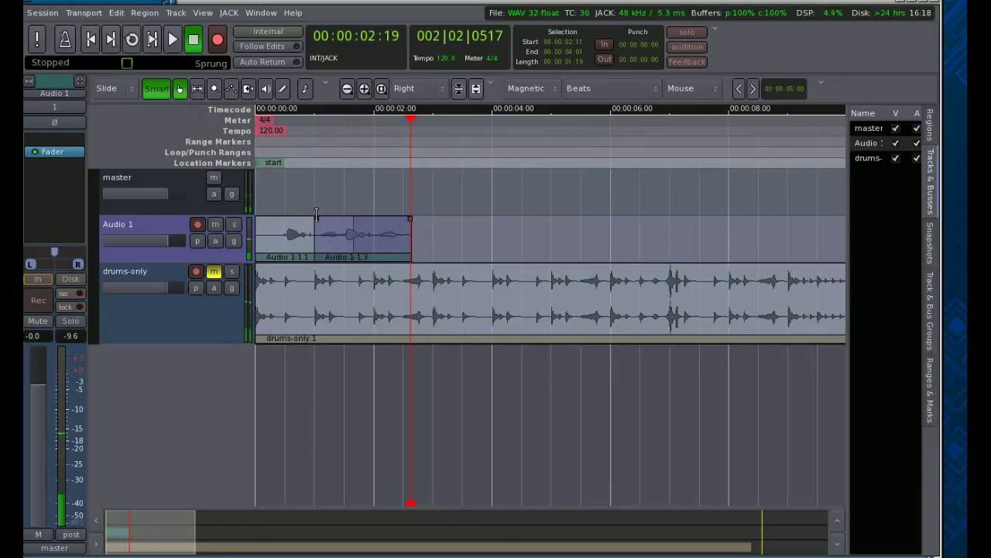
Move the pasted region to the 3-second mark and give it a Fast fade-in about 0.5 seconds long.
left_click_drag(394, 245, 512, 250)
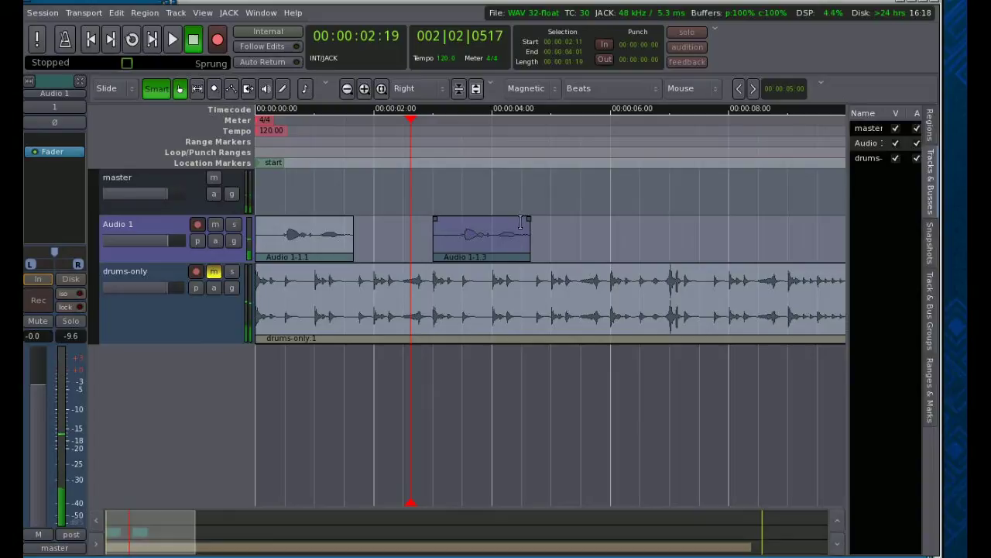
right_click(438, 224)
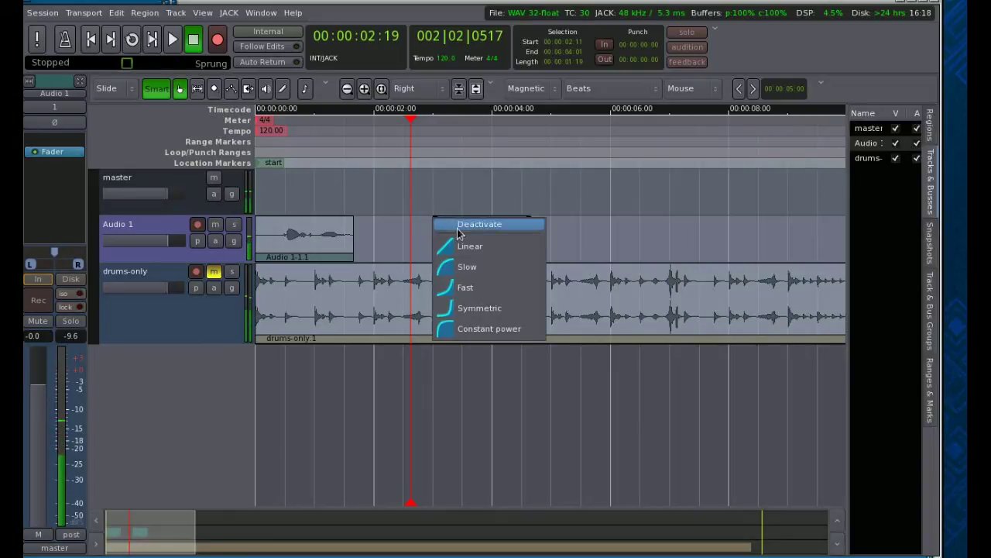
left_click(476, 288)
left_click_drag(443, 234, 473, 263)
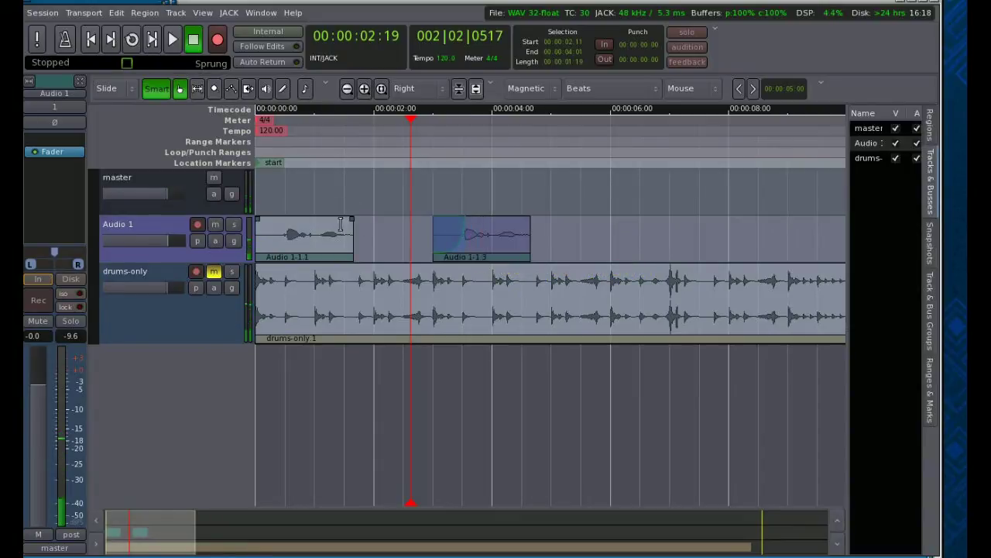
Give the first Audio 1 region a fade-out about 0.5 seconds long, trying the Constant power shape before changing the curve.
right_click(351, 220)
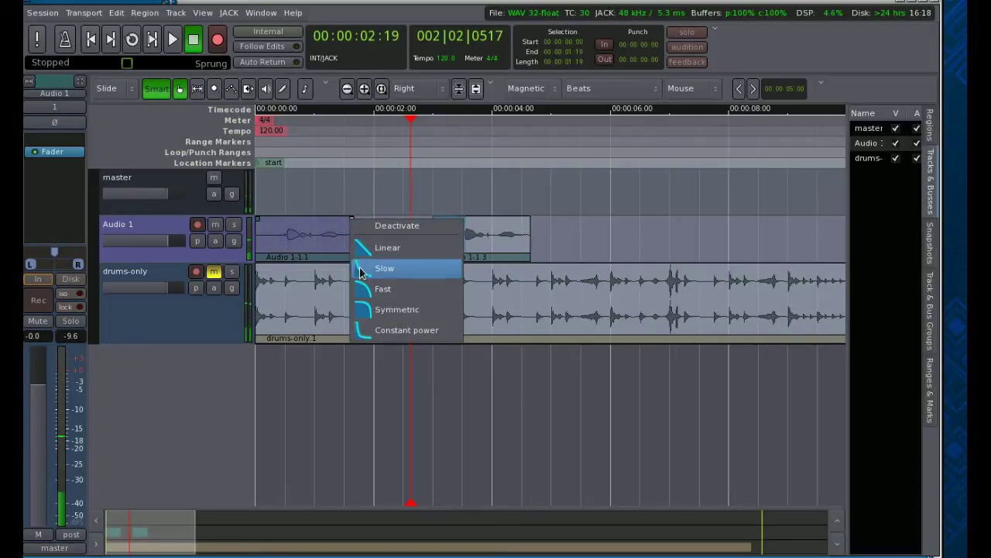
left_click(368, 333)
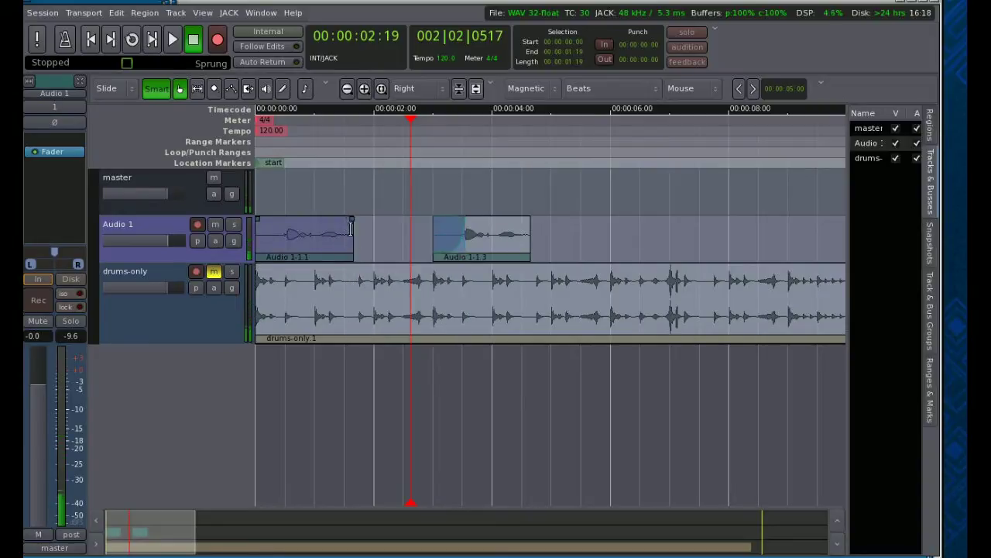
left_click_drag(341, 237, 316, 237)
right_click(310, 238)
left_click(341, 268)
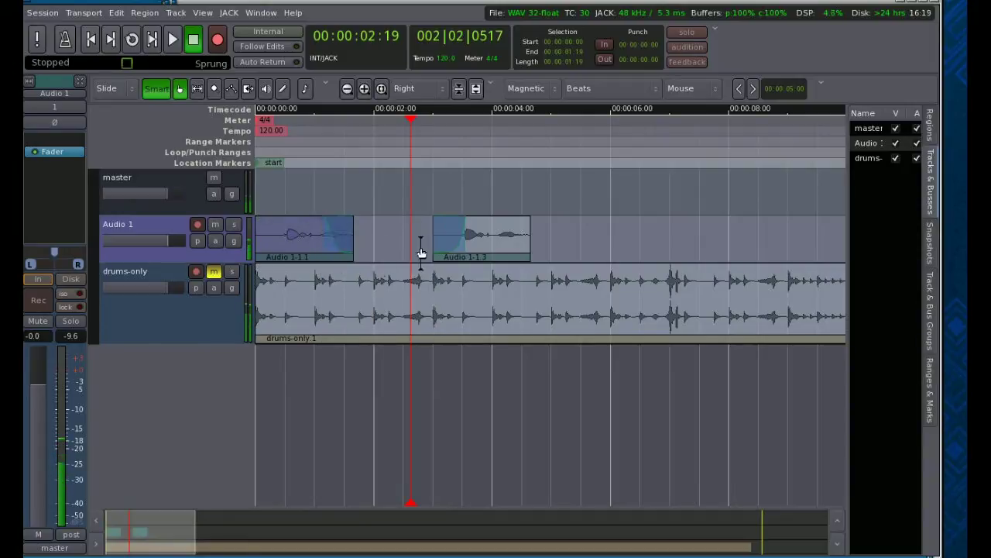
Move the faded copy to the 1-second mark over the end of the first region, and play the crossfade from the session start.
left_click_drag(509, 257, 394, 265)
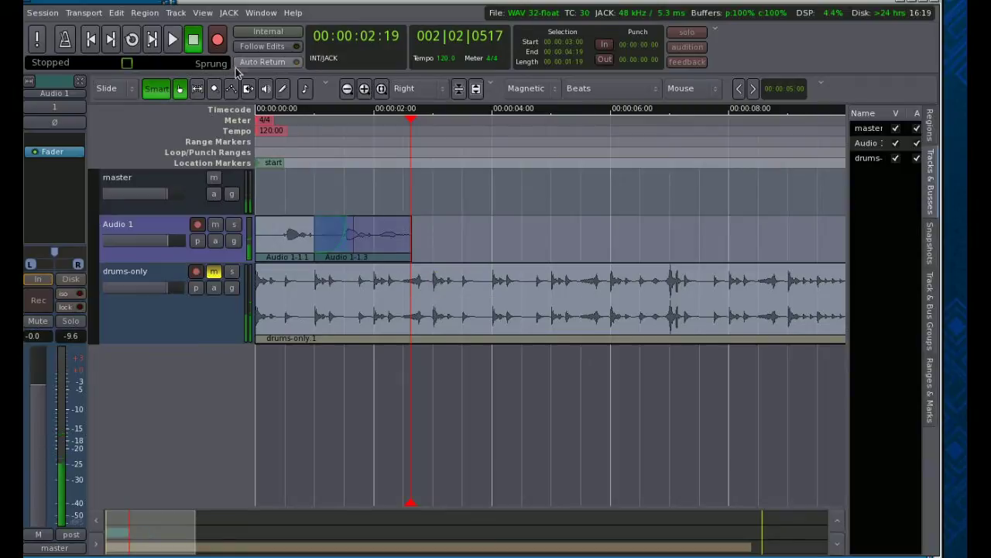
left_click(91, 41)
left_click(175, 45)
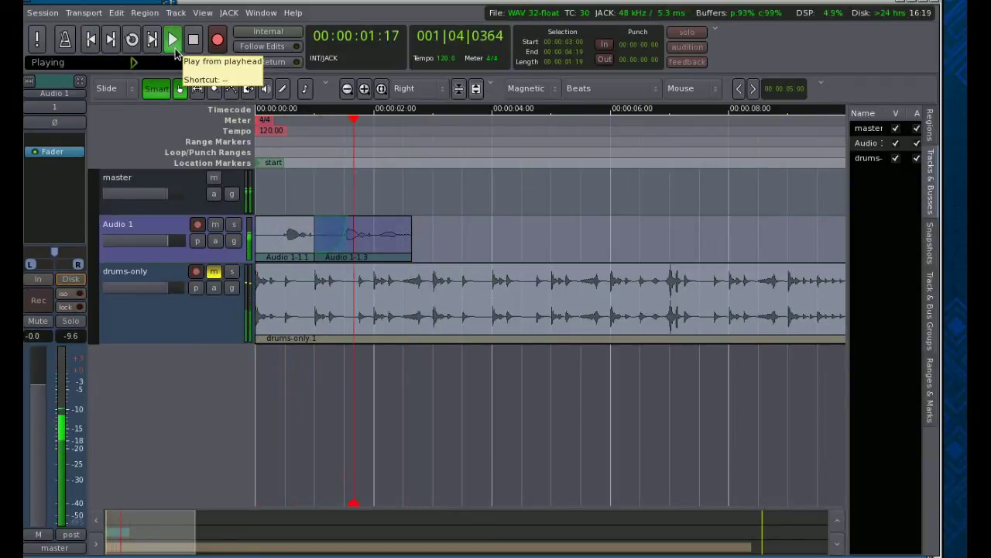
left_click(194, 39)
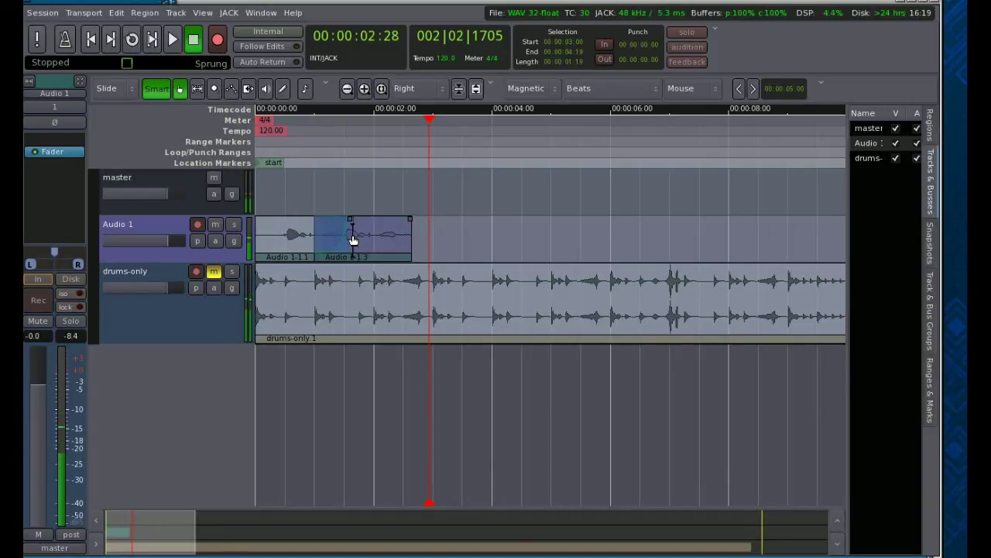
Move the faded copy almost to the session start, covering most of the first region, and play both from the start.
left_click_drag(385, 244, 337, 256)
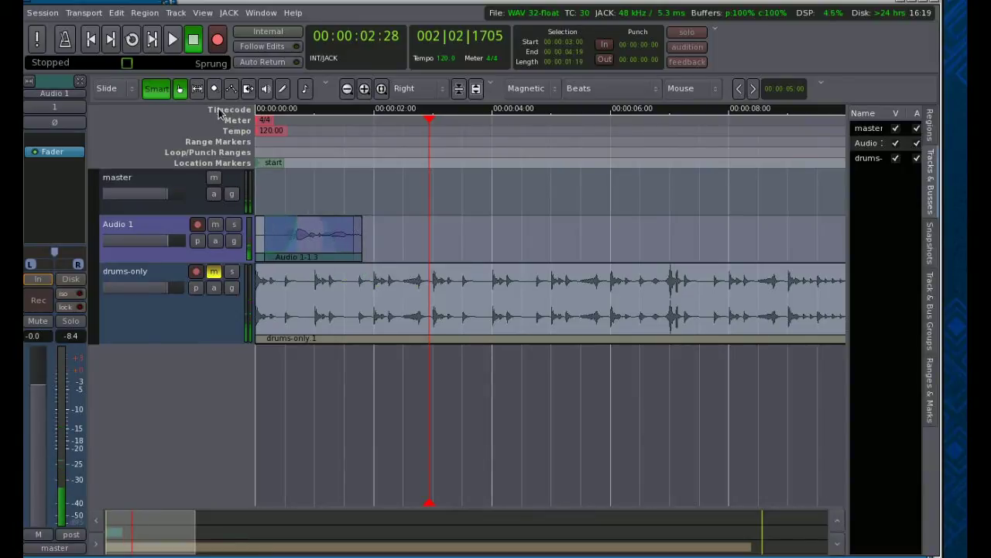
left_click(172, 40)
left_click(89, 39)
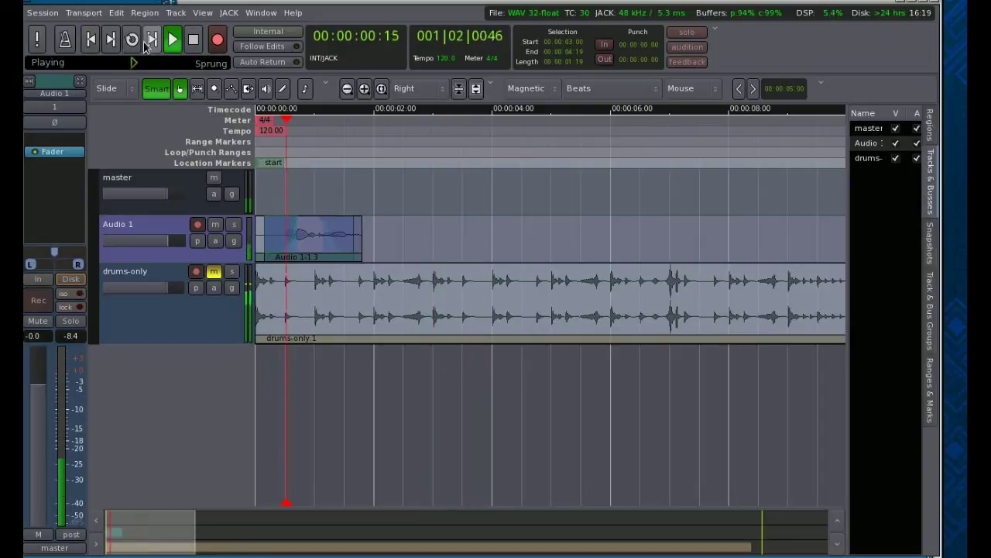
left_click(193, 39)
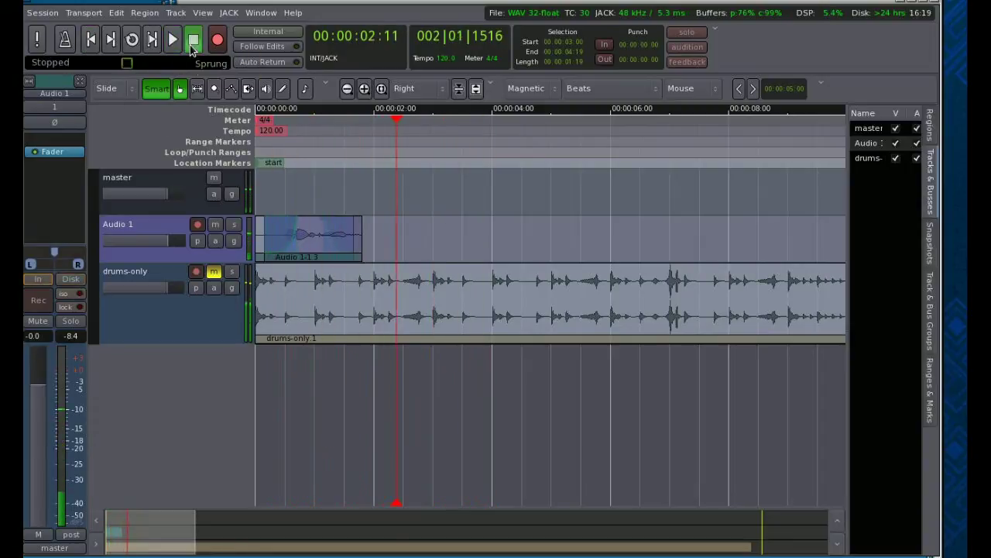
Shorten both overlapping Audio 1 regions to end just before the 1-second mark, and shift the upper one slightly later after a playback.
left_click_drag(347, 243, 307, 242)
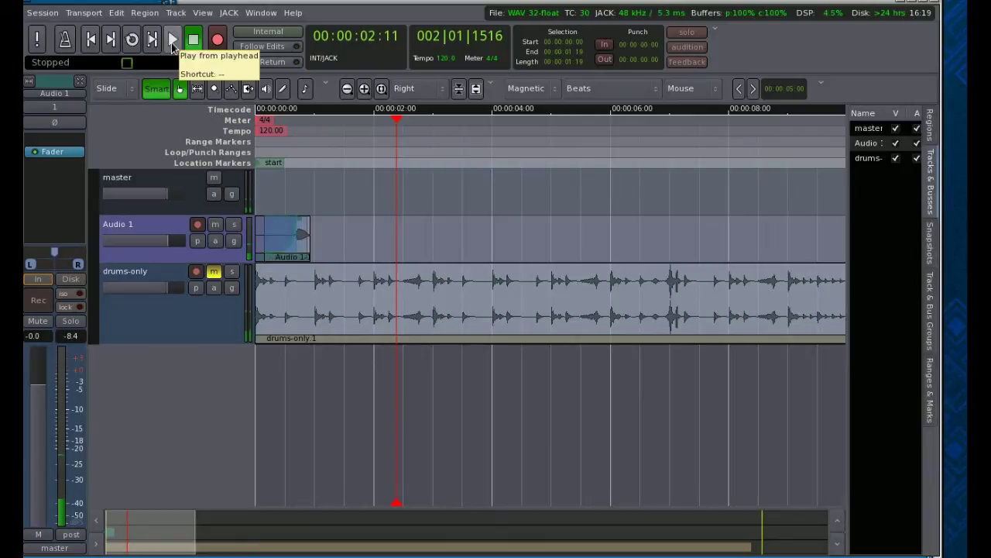
left_click(90, 39)
left_click(173, 40)
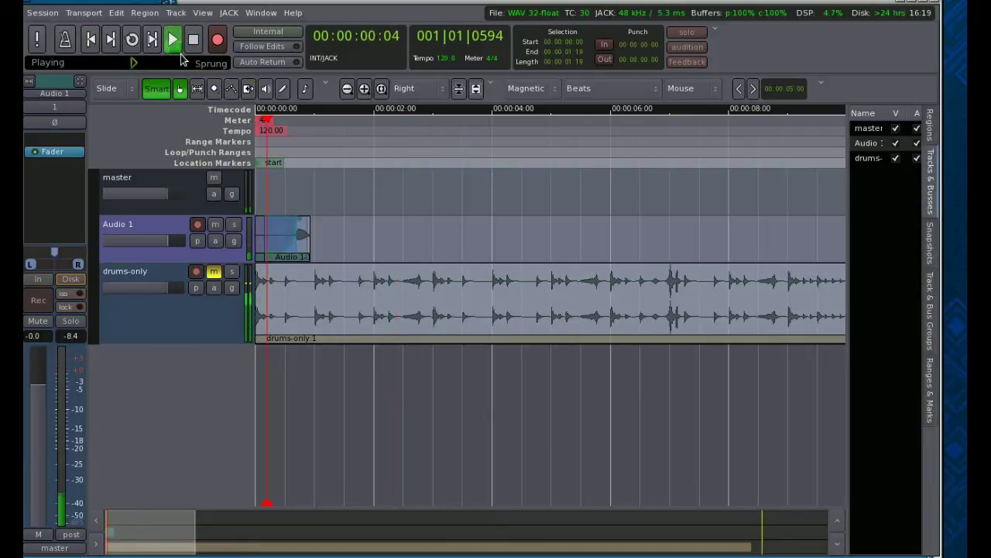
key("space")
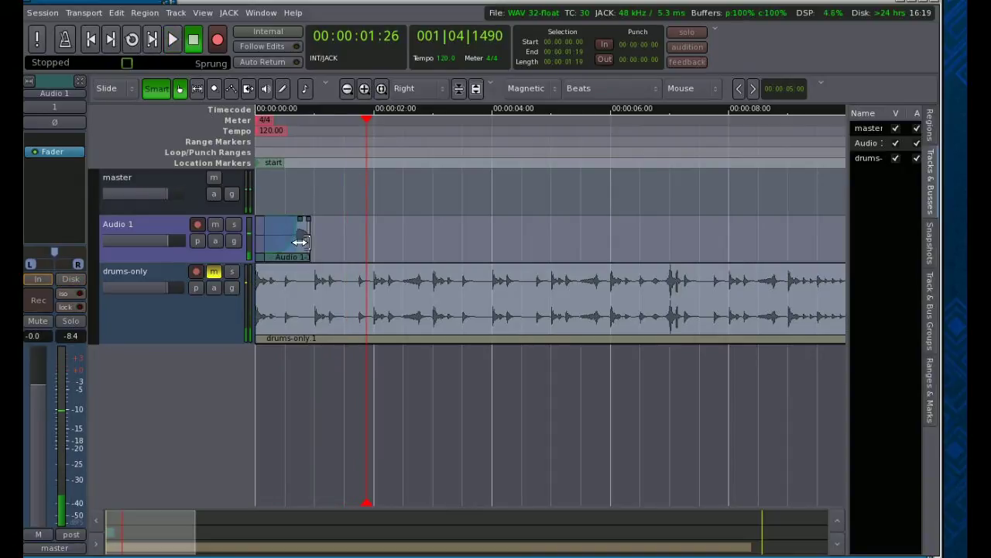
left_click_drag(294, 243, 302, 243)
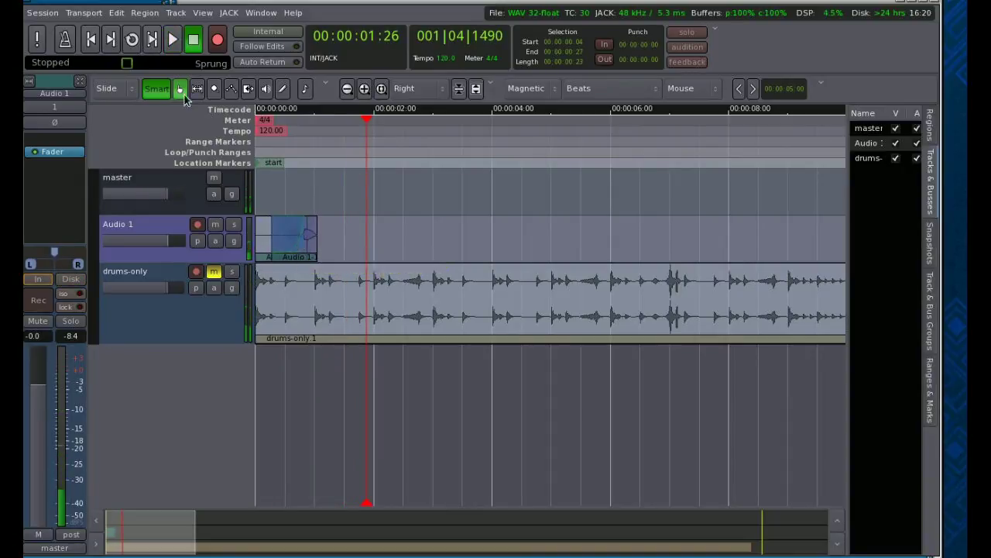
Play the overlapping Audio 1 regions from the session start, and shift the upper one to begin about 0.4 seconds in.
left_click(91, 40)
left_click(171, 42)
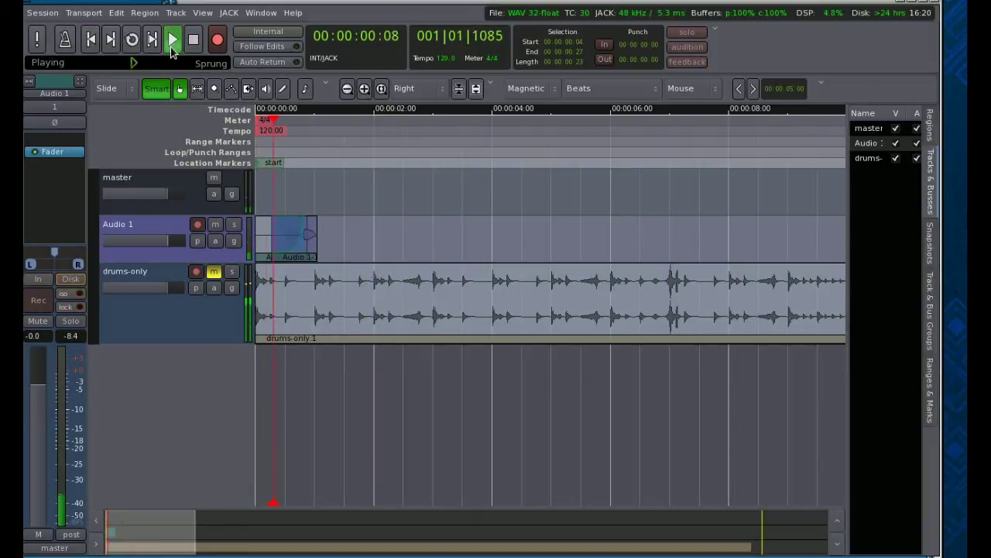
left_click(193, 48)
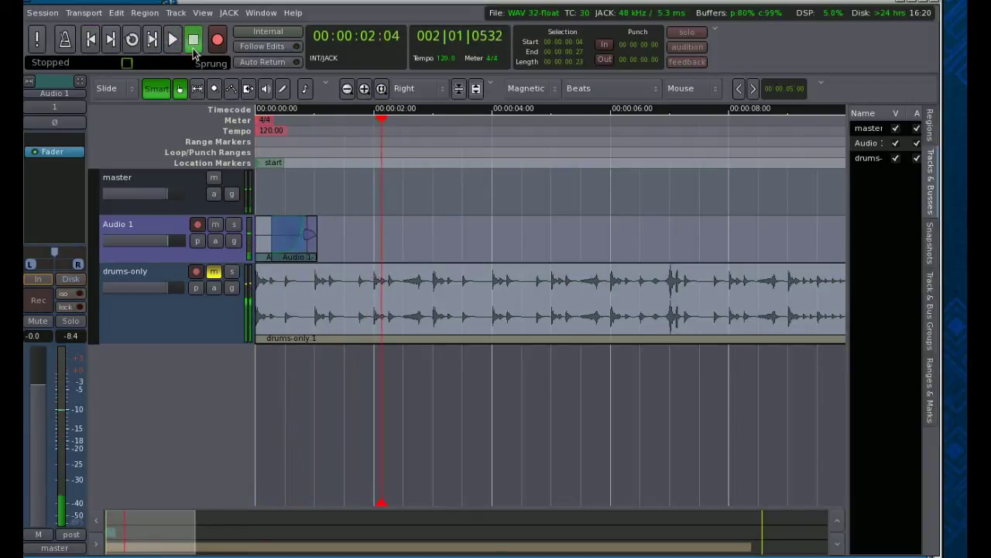
left_click_drag(289, 243, 299, 240)
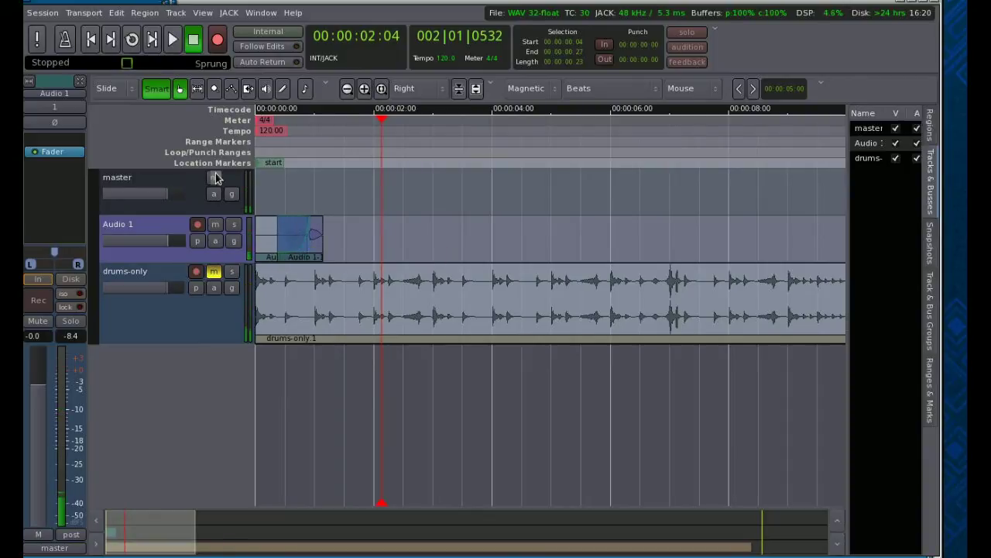
Set the Audio 1 track's region layers to Stacked and select the lower region.
left_click(267, 244)
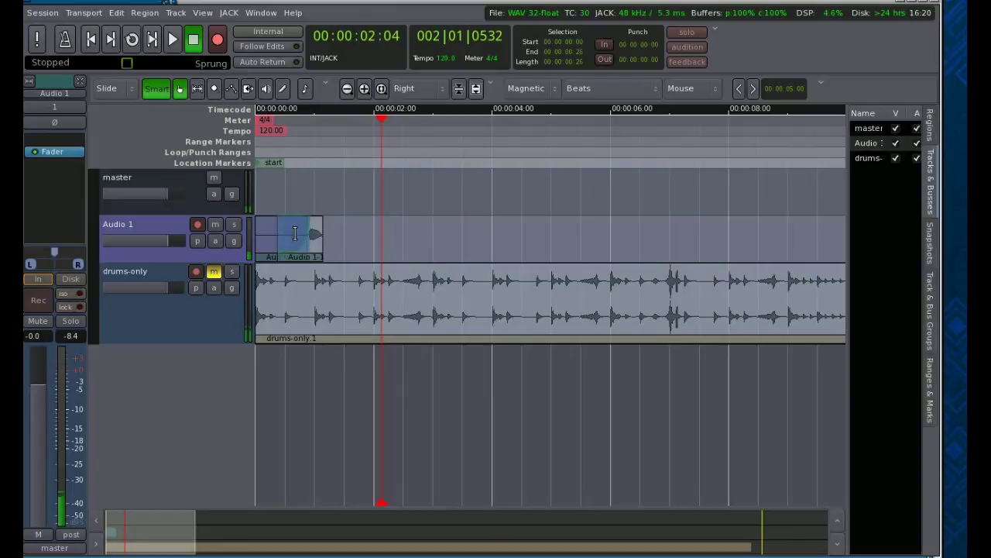
right_click(158, 231)
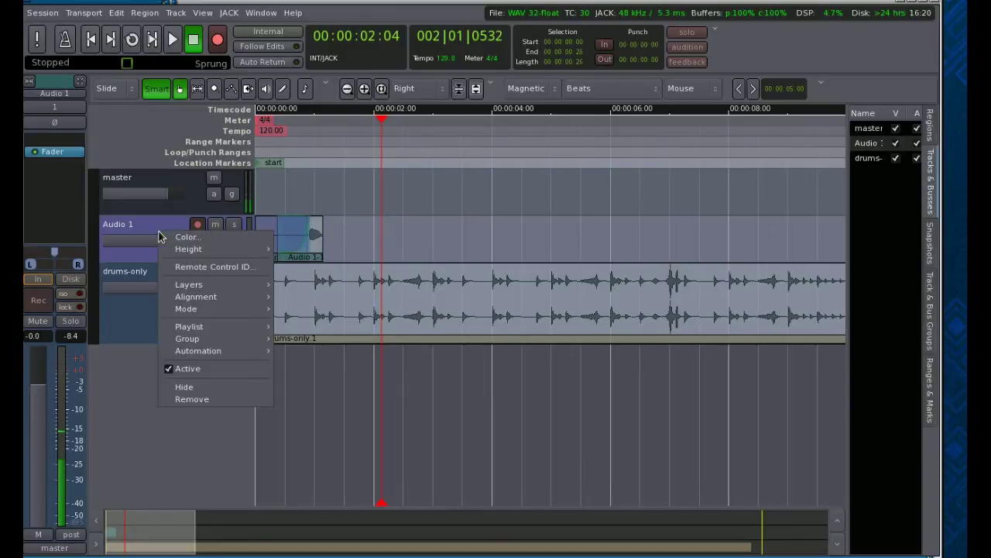
mouse_move(219, 288)
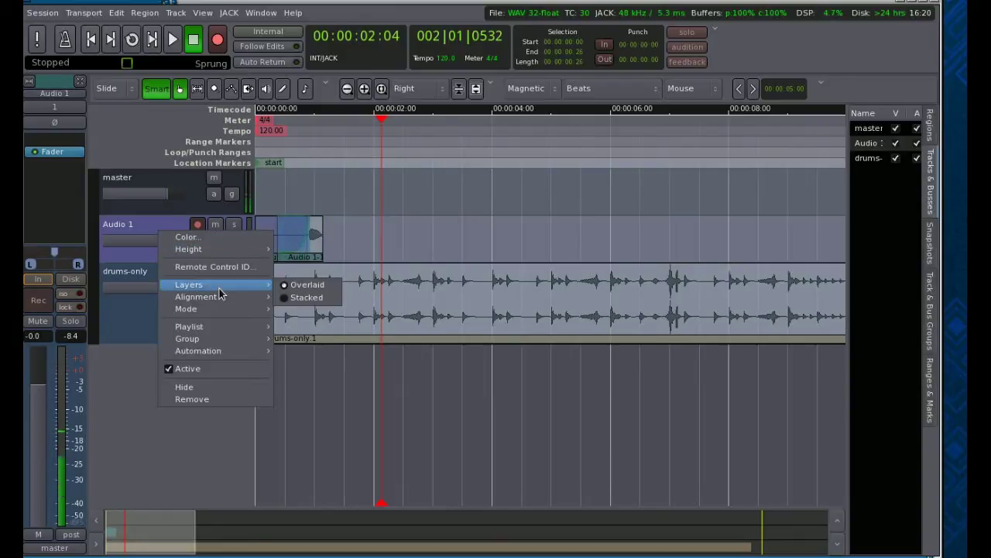
left_click(301, 301)
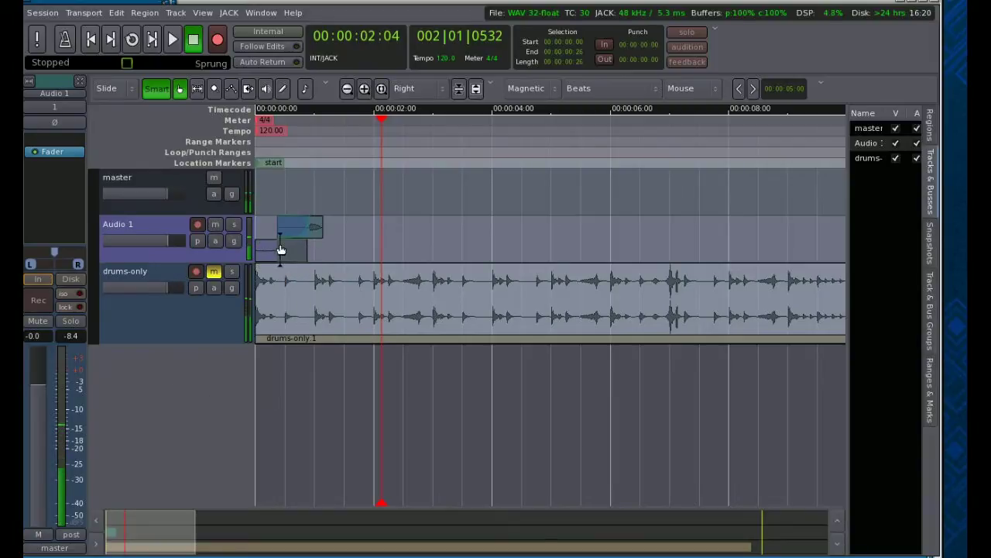
mouse_move(274, 246)
left_mouse_down()
mouse_move(256, 263)
mouse_move(271, 263)
left_mouse_up()
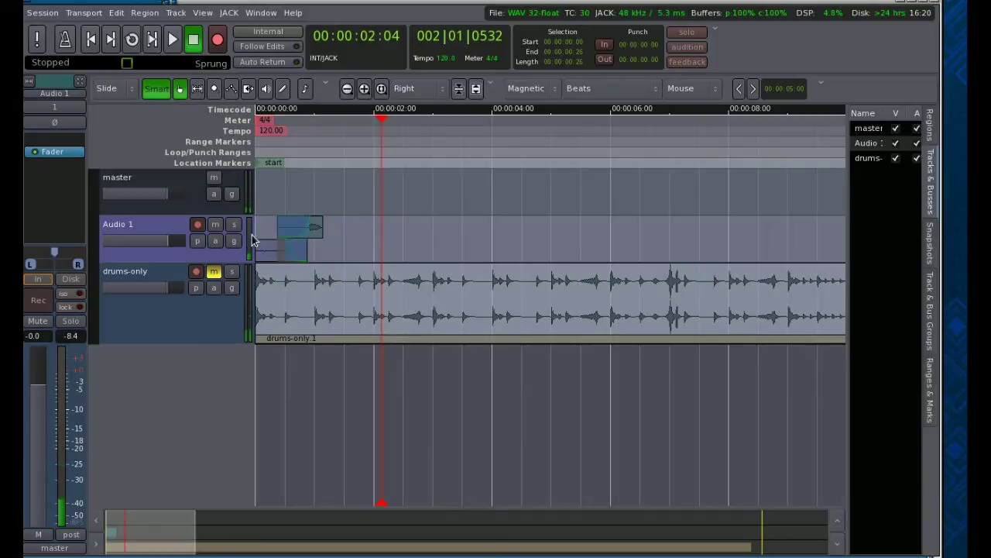
Play the stacked Audio 1 regions from the session start and stop after about 2.5 seconds.
left_click(91, 39)
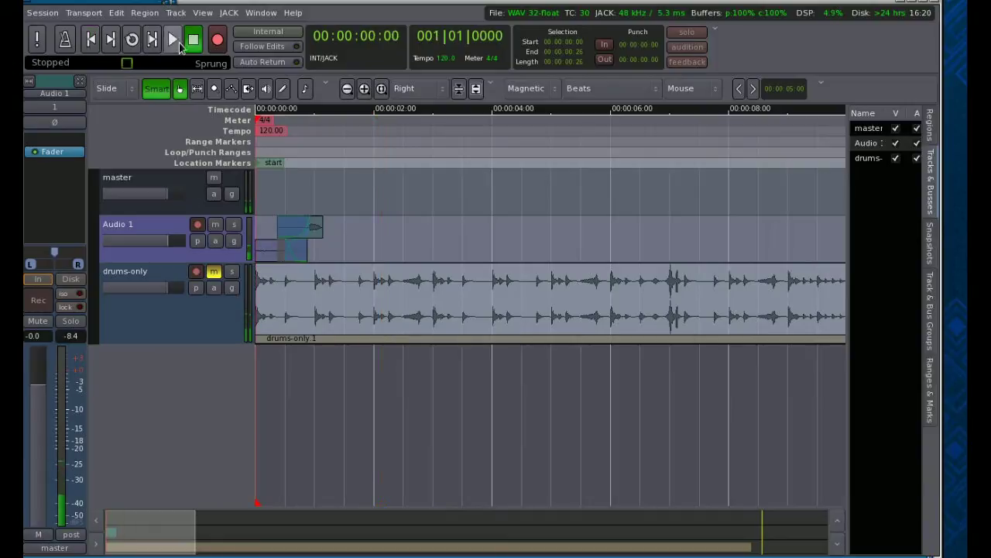
left_click(171, 45)
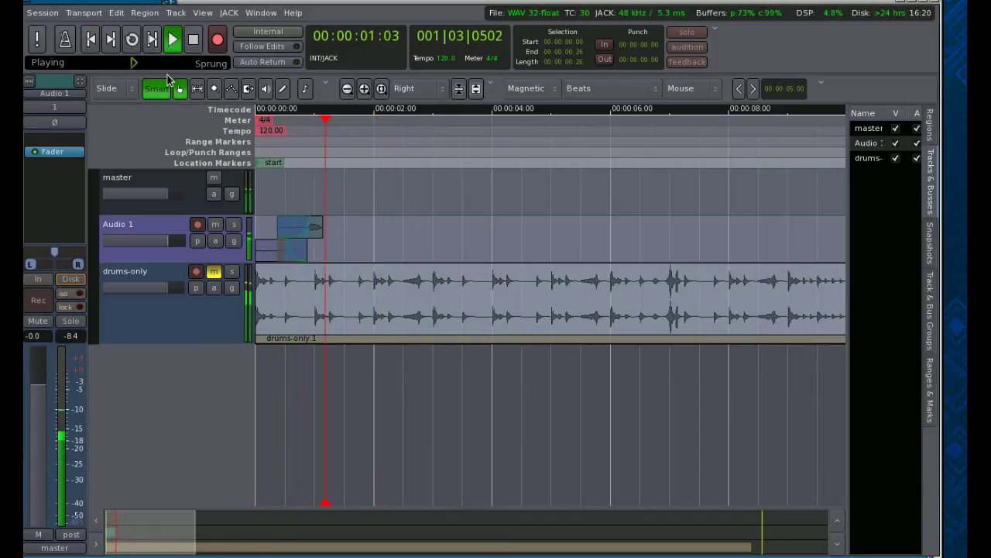
left_click(193, 40)
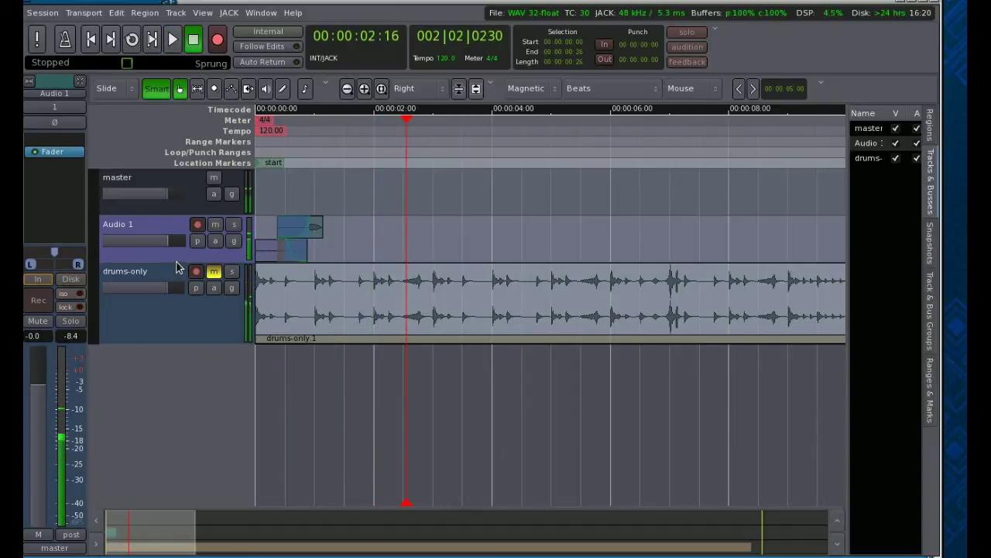
Enlarge the Audio 1 track to more than three times its height and set its region layers to Overlaid.
left_click_drag(177, 258, 173, 376)
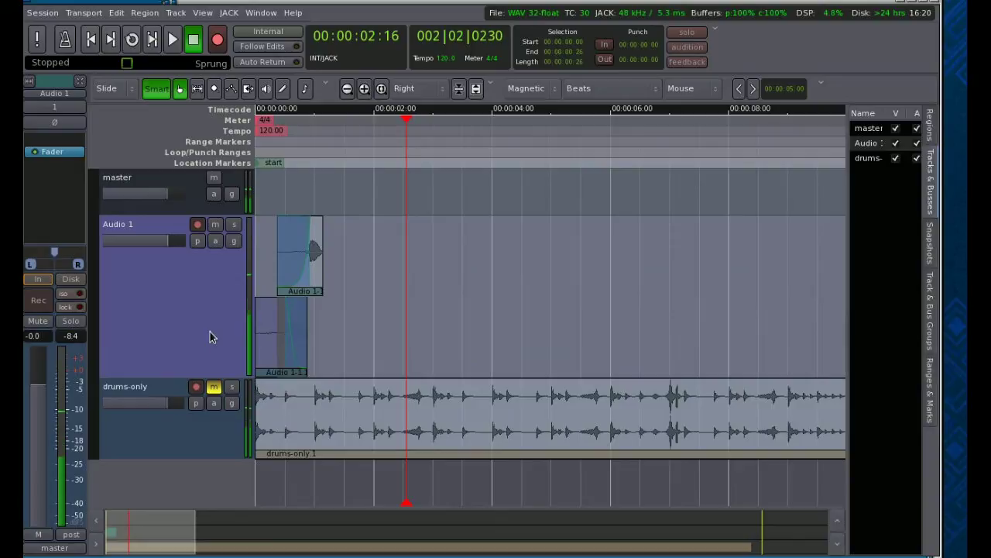
right_click(189, 287)
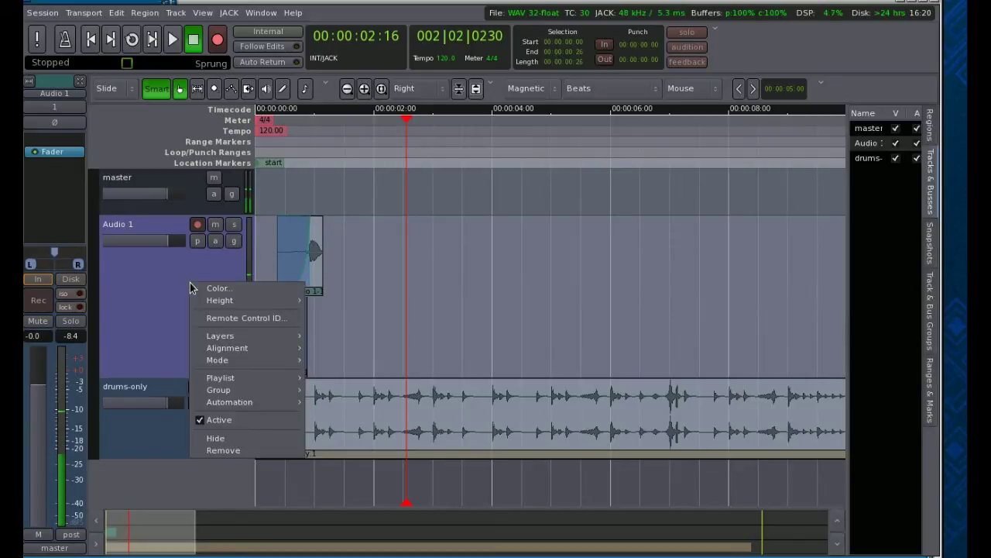
mouse_move(289, 338)
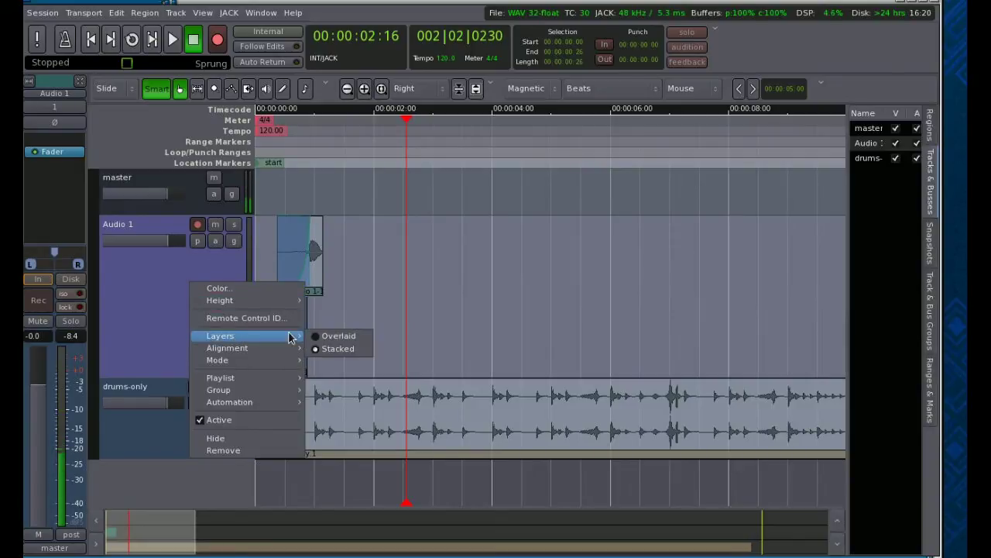
left_click(341, 336)
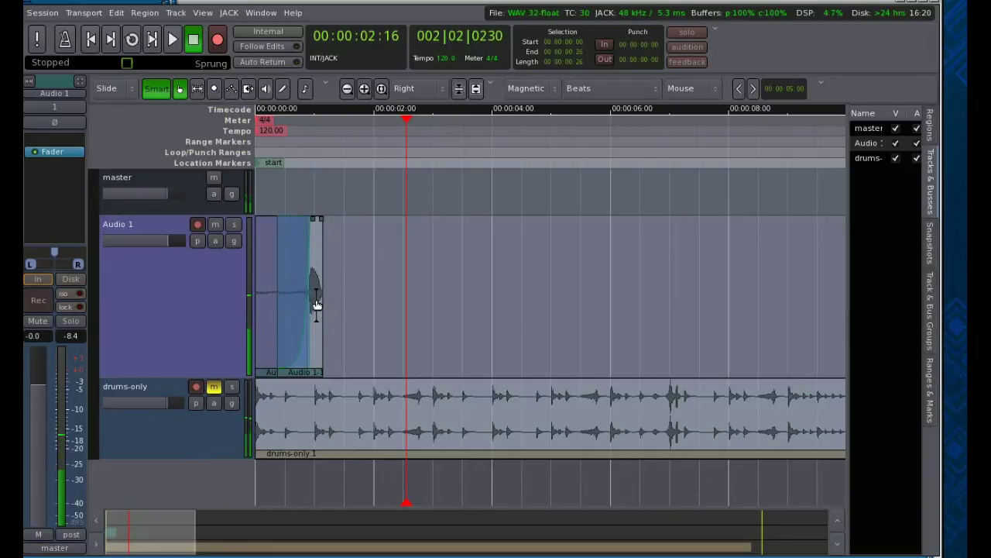
Extend the end of the upper Audio 1 region to about 5.8 seconds and play the overlap from the session start.
left_click_drag(316, 308, 588, 311)
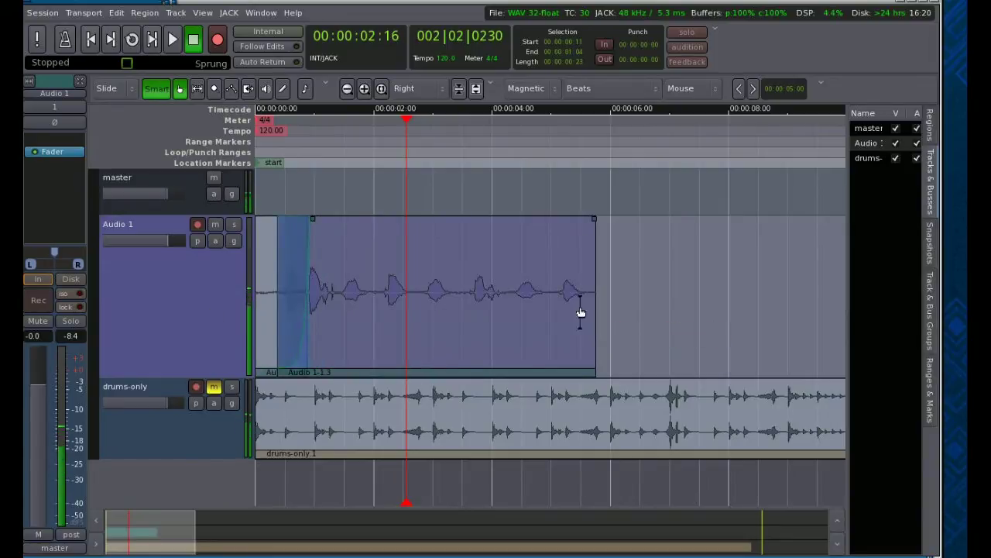
left_click(90, 42)
left_click(172, 40)
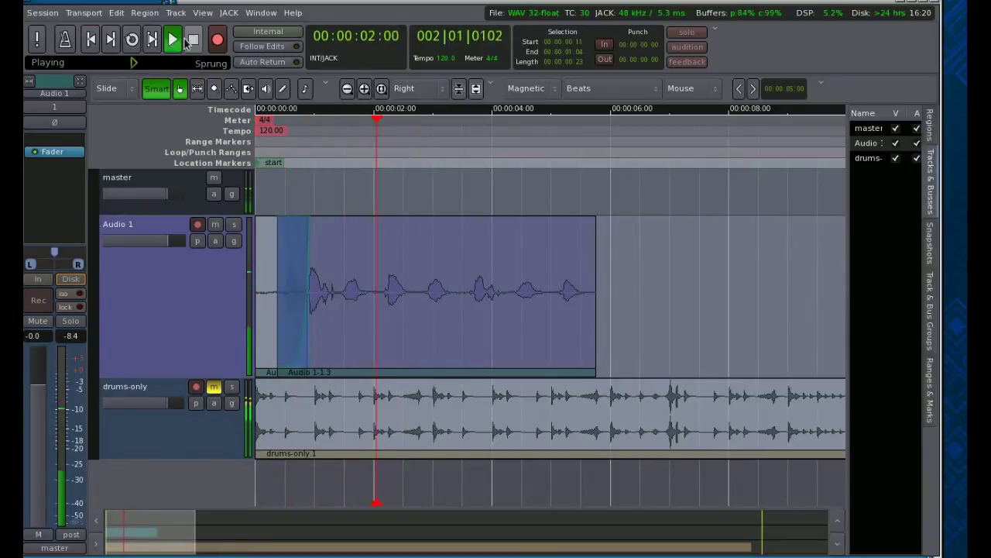
left_click(193, 43)
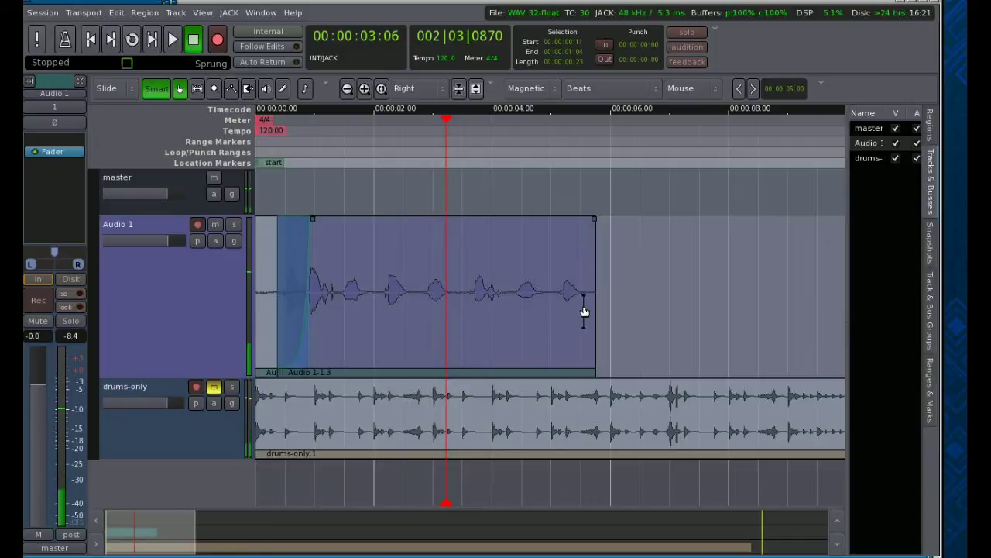
Trim the upper Audio 1 region to end at about 1.5 seconds, and set the track's layers to Stacked.
left_click_drag(586, 300, 577, 303)
left_click_drag(327, 304, 342, 303)
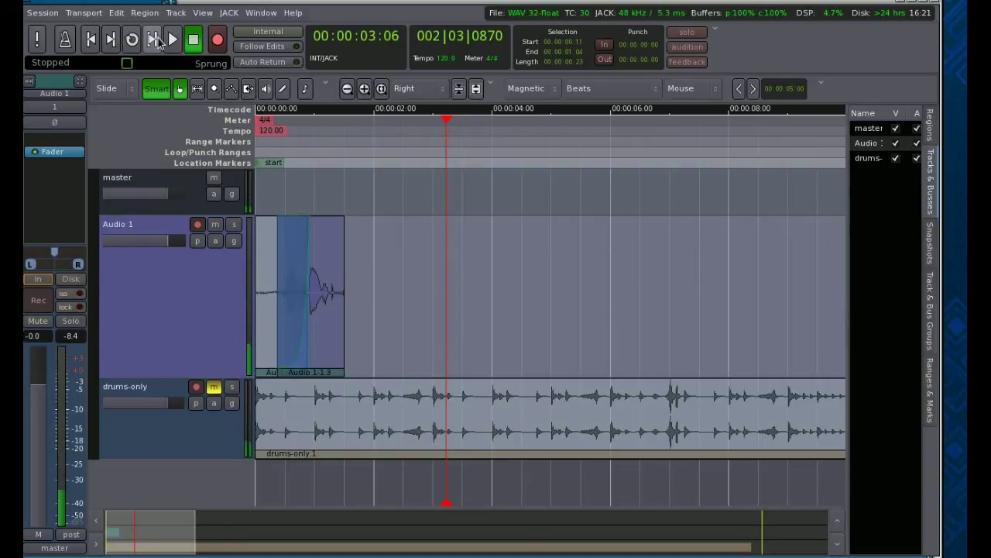
right_click(165, 316)
mouse_move(268, 365)
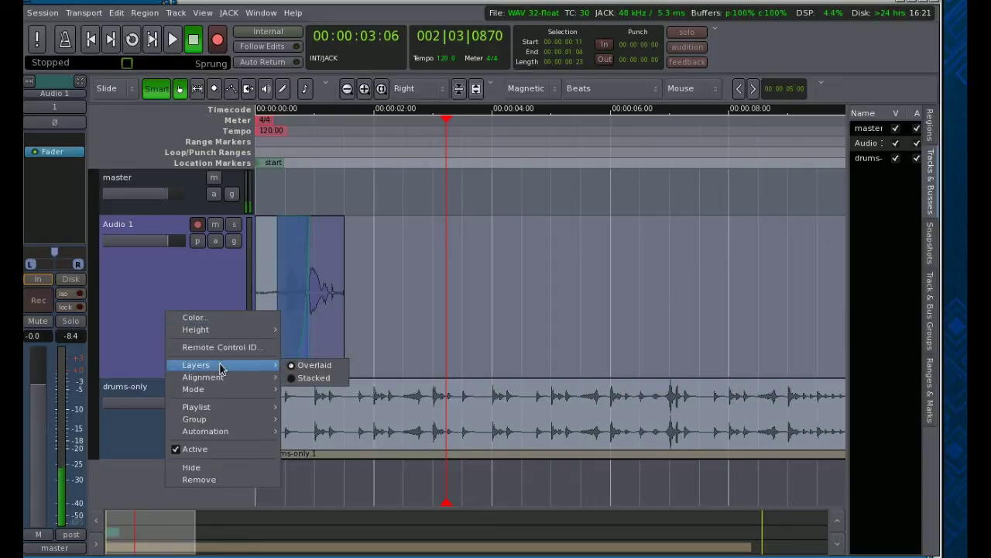
left_click(306, 378)
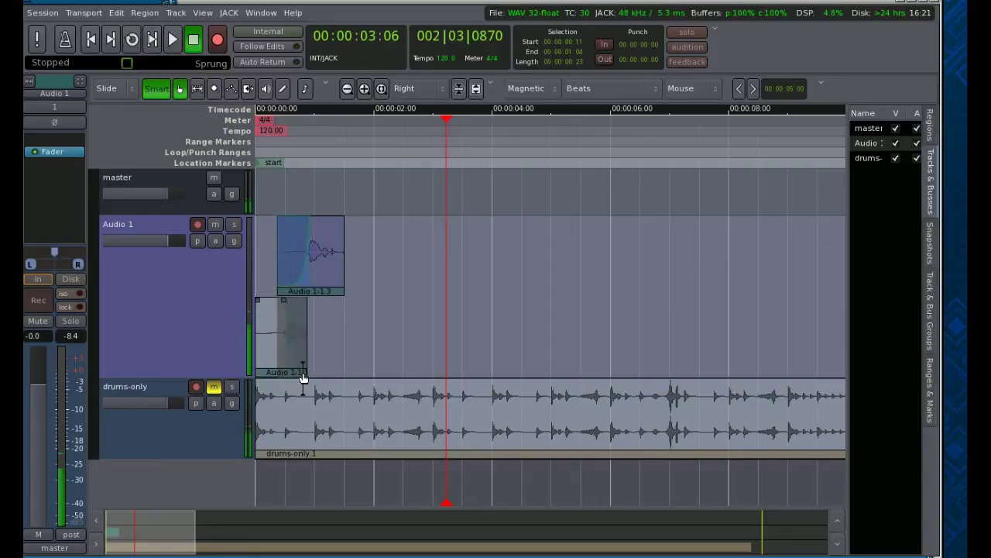
Select both Audio 1 regions and normalize them to 0.00 dBFS, each using its own peak value.
left_click(272, 329)
left_click(332, 275)
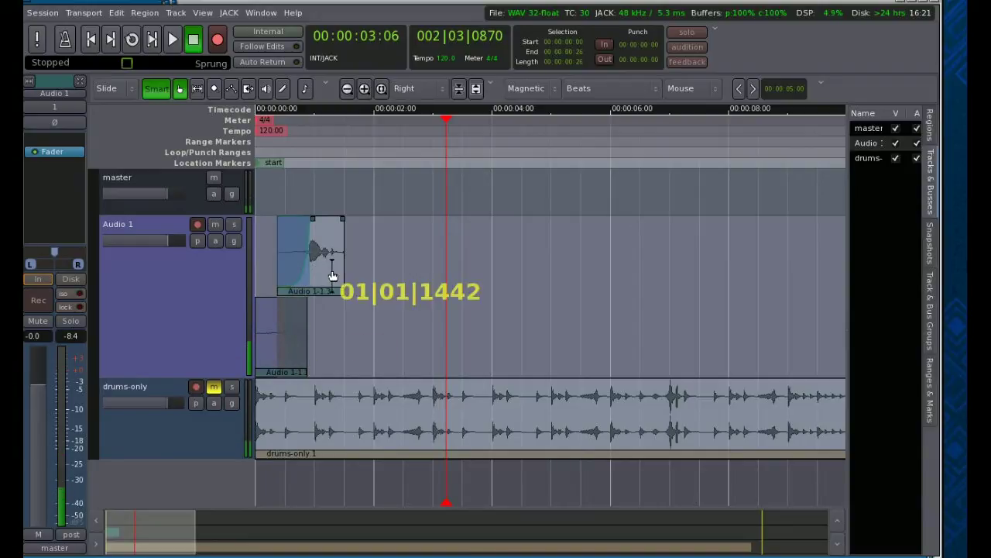
left_click(335, 272)
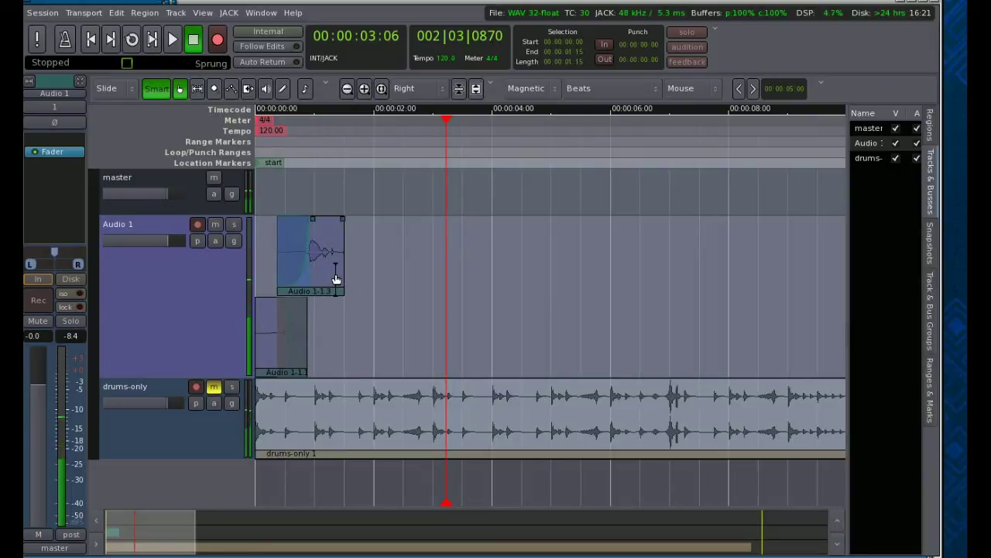
right_click(330, 285)
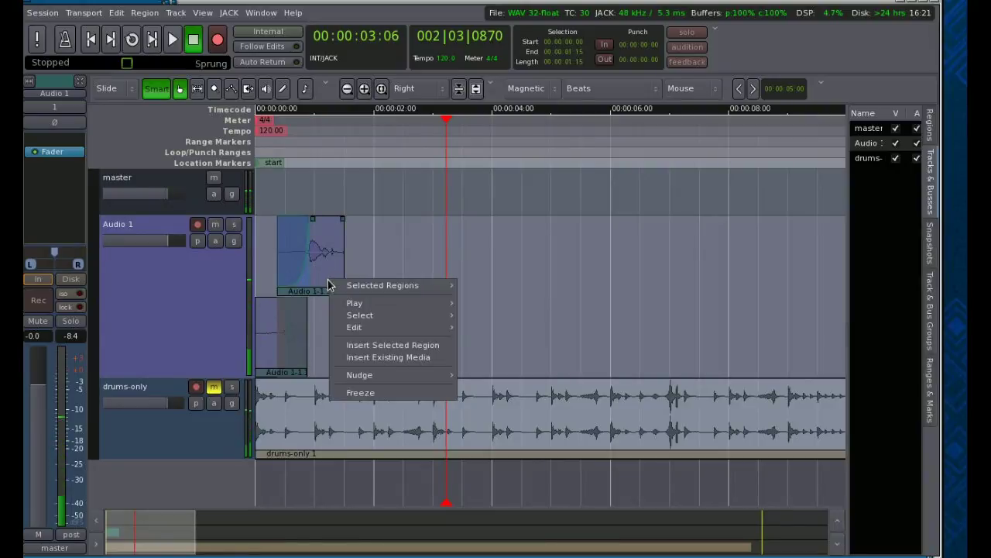
mouse_move(371, 292)
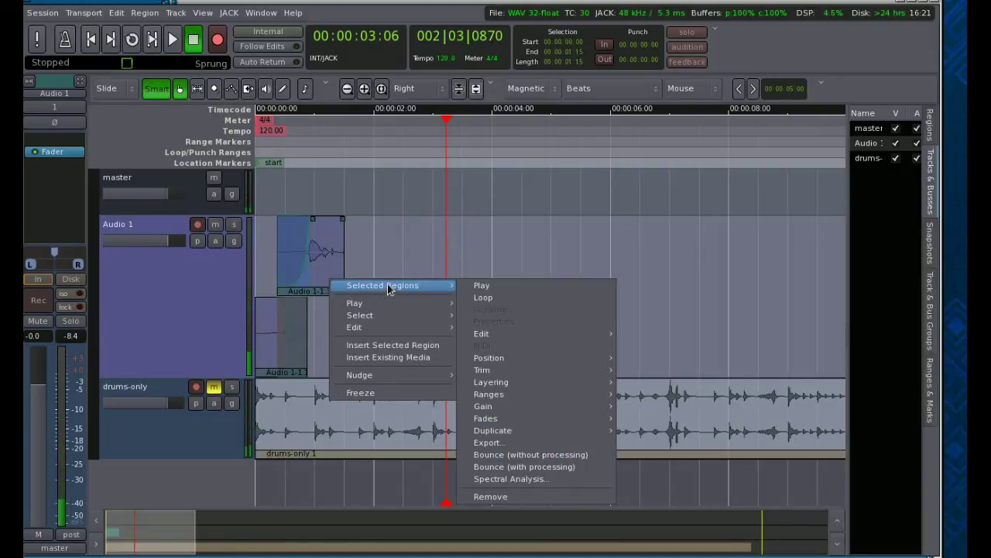
mouse_move(497, 336)
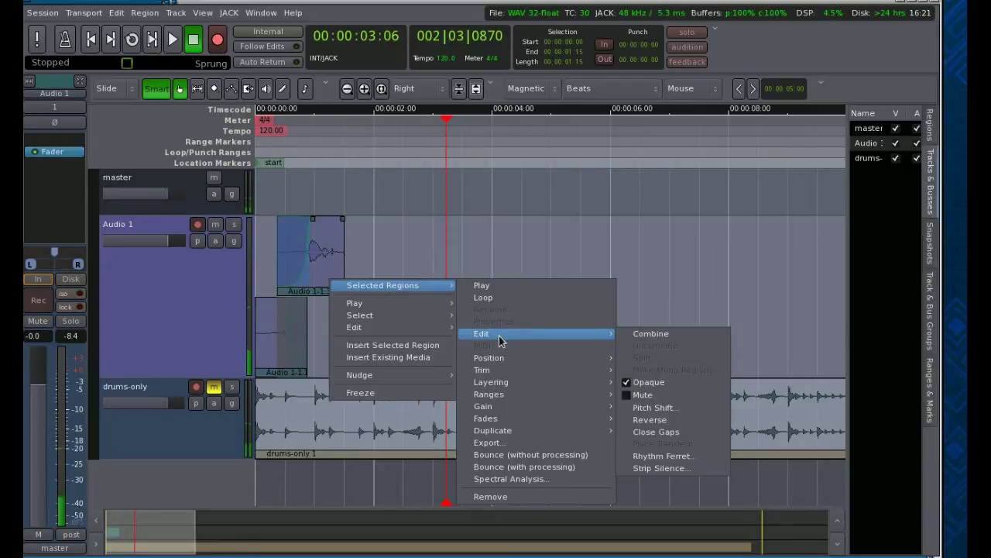
mouse_move(507, 391)
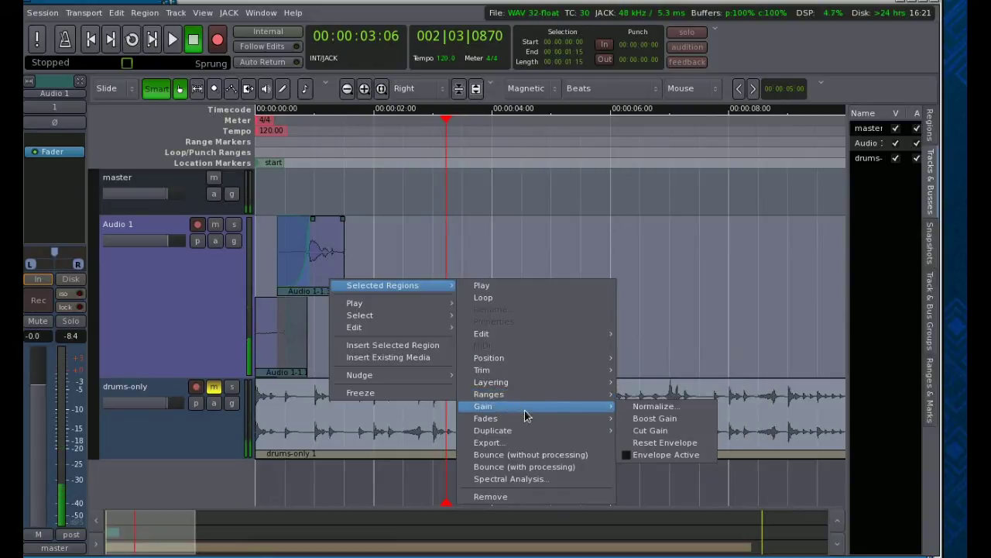
left_click(655, 408)
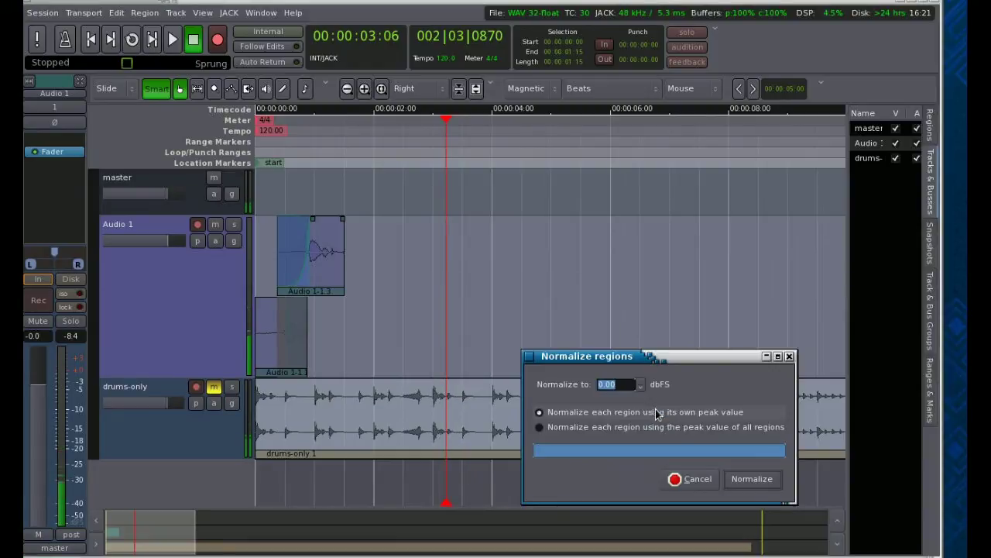
left_click(752, 480)
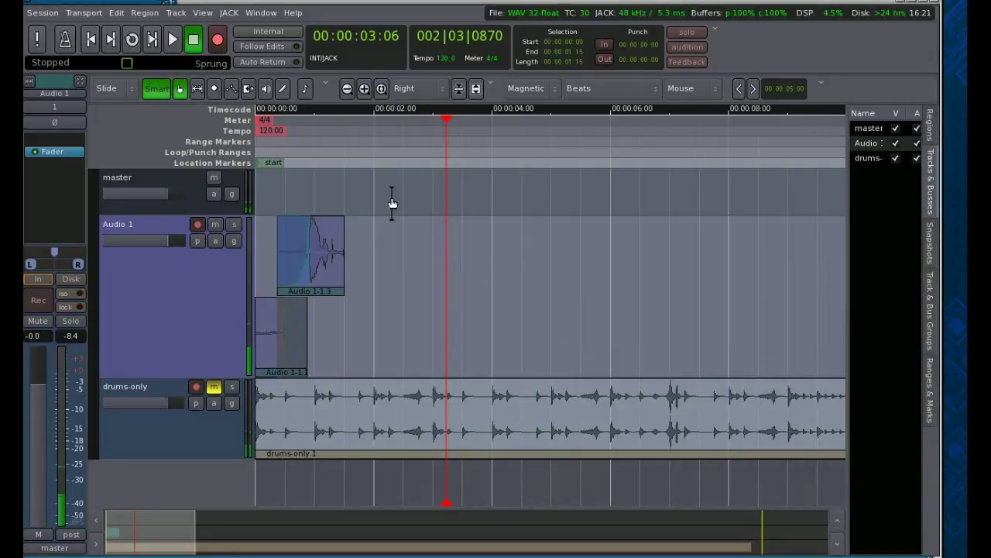
Play the normalized Audio 1 regions from the session start and stop after about 2 seconds.
left_click(90, 40)
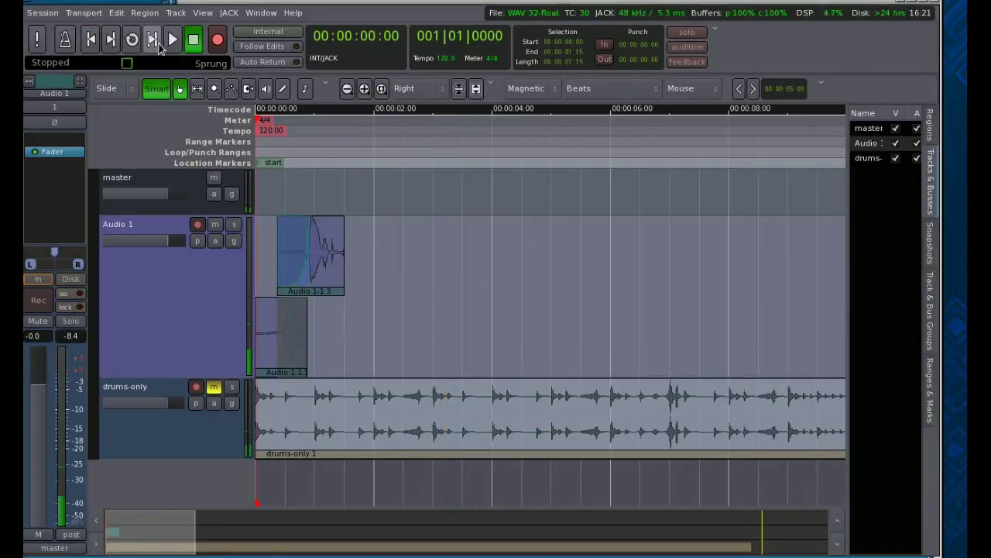
left_click(173, 41)
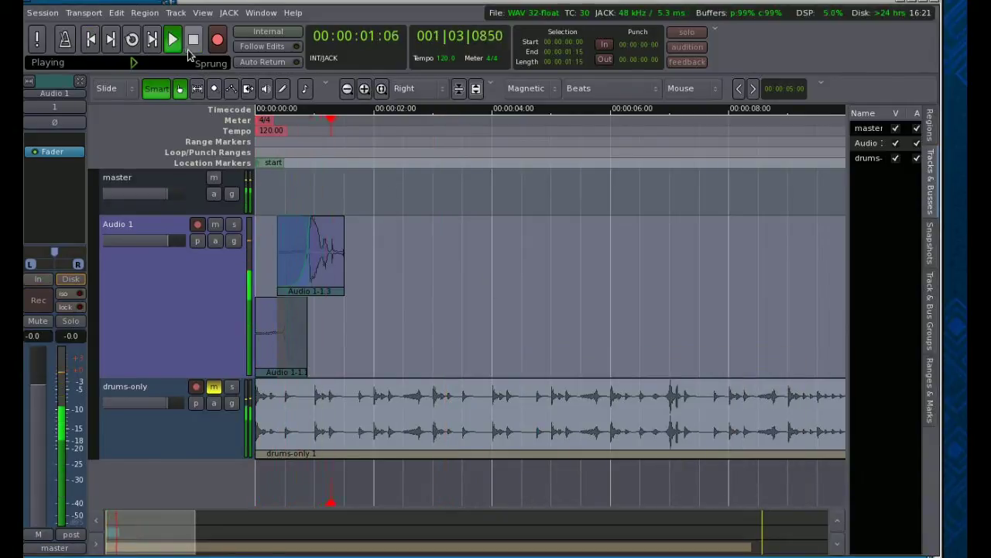
left_click(193, 41)
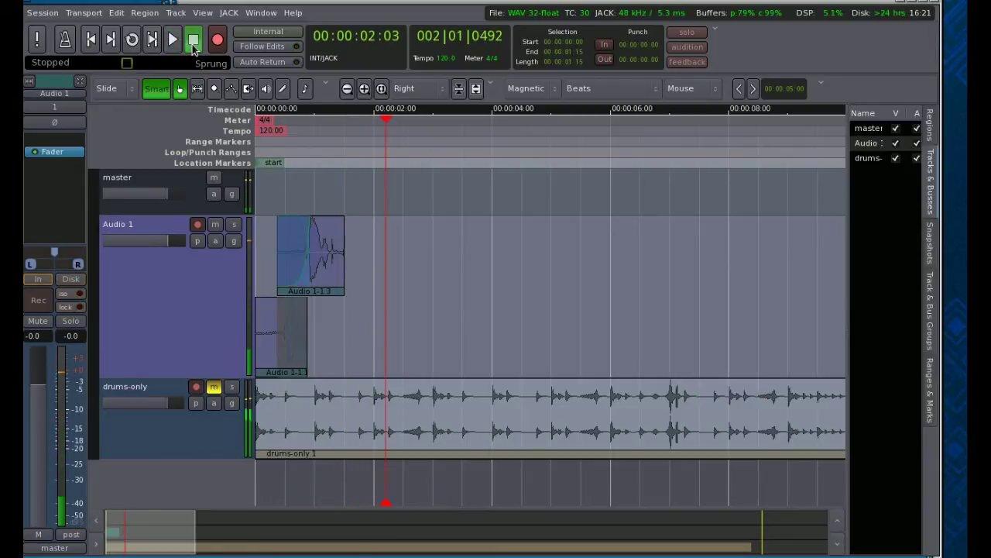
right_click(327, 272)
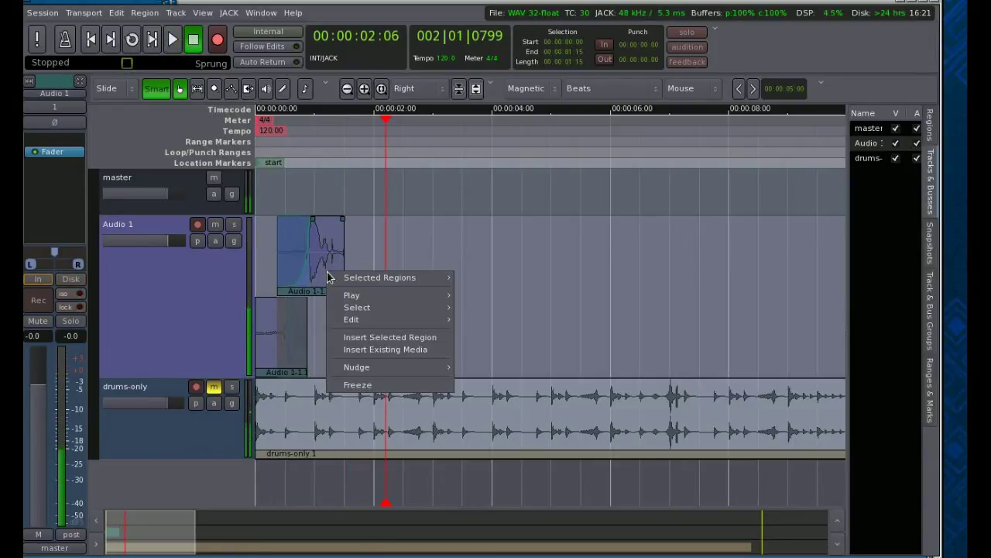
mouse_move(346, 280)
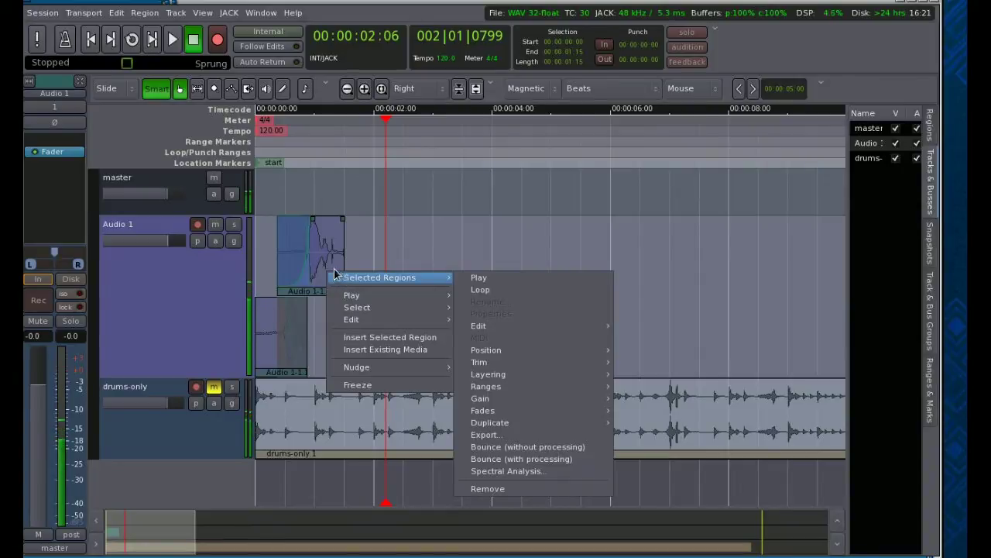
left_click(175, 341)
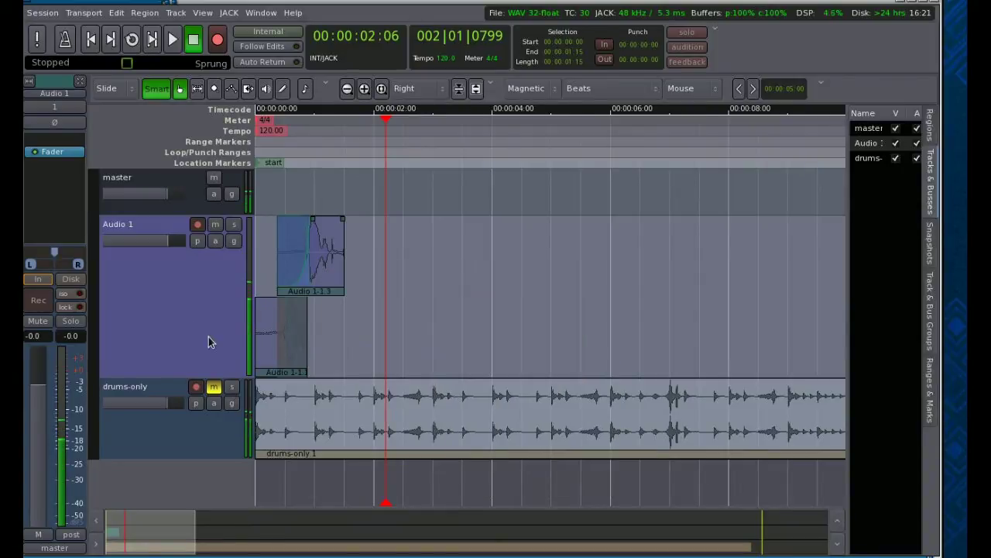
Select the drums-only region, and mark a time range on its track from 00:00:01:15 to 00:00:02:00.
left_click(341, 426)
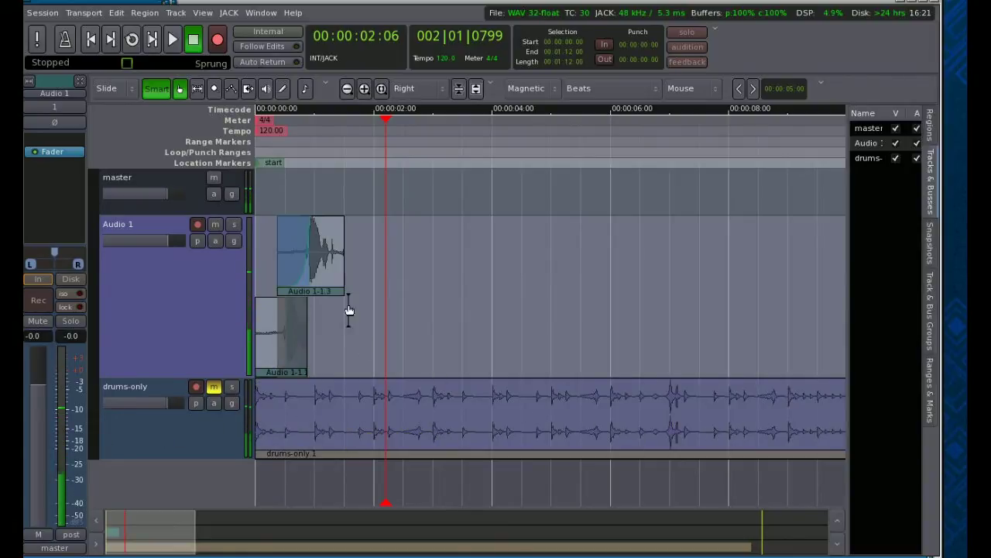
left_click(338, 411)
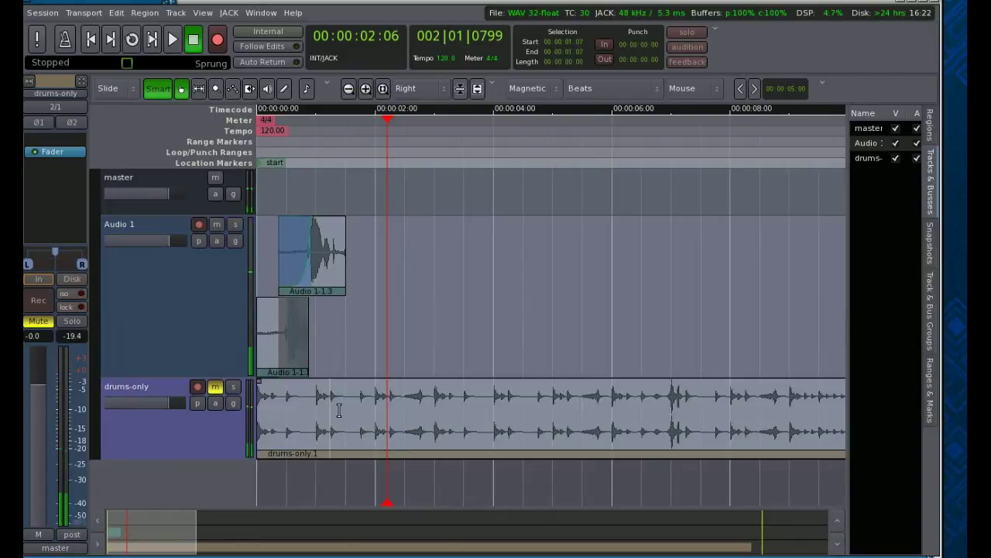
left_click_drag(346, 412, 371, 411)
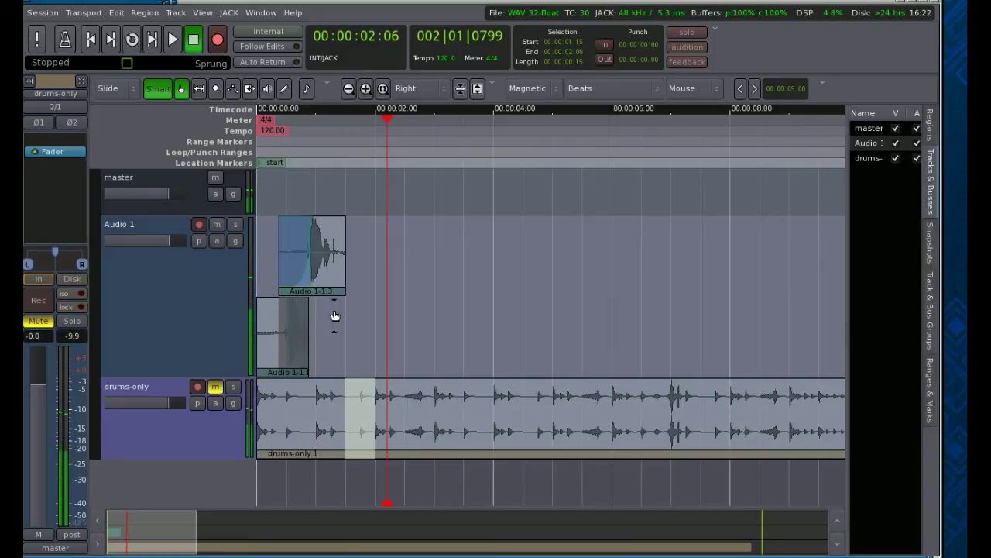
Copy both overlapping Audio 1 regions in place, and duplicate the Audio 1-1.3 region 5 times in a row with Multi-Duplicate.
left_click(333, 286)
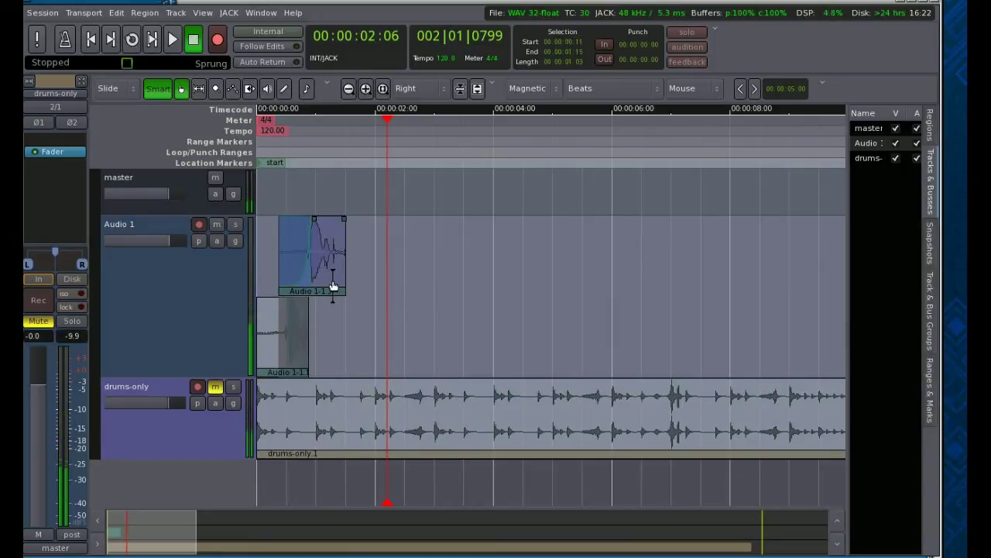
left_click(273, 327, "ctrl")
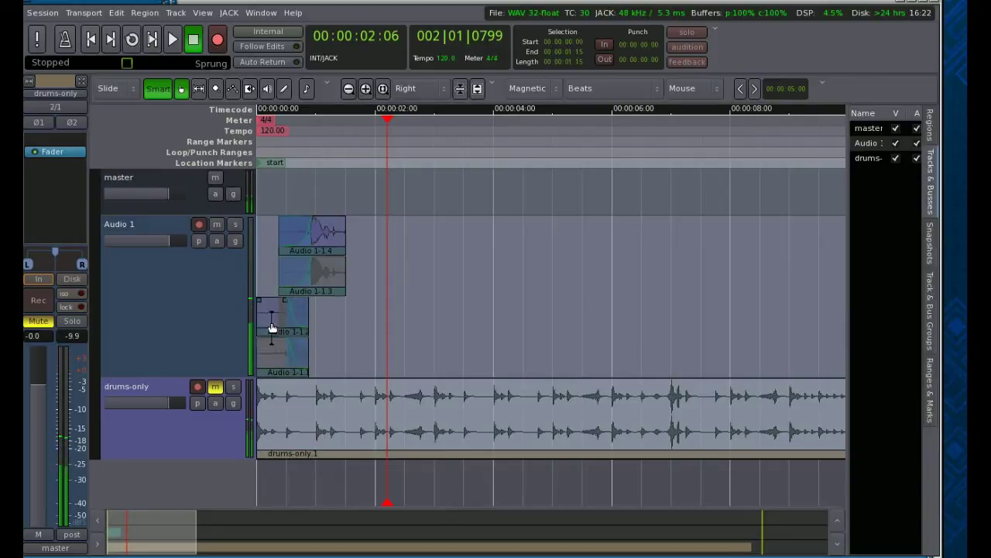
right_click(323, 282)
mouse_move(348, 289)
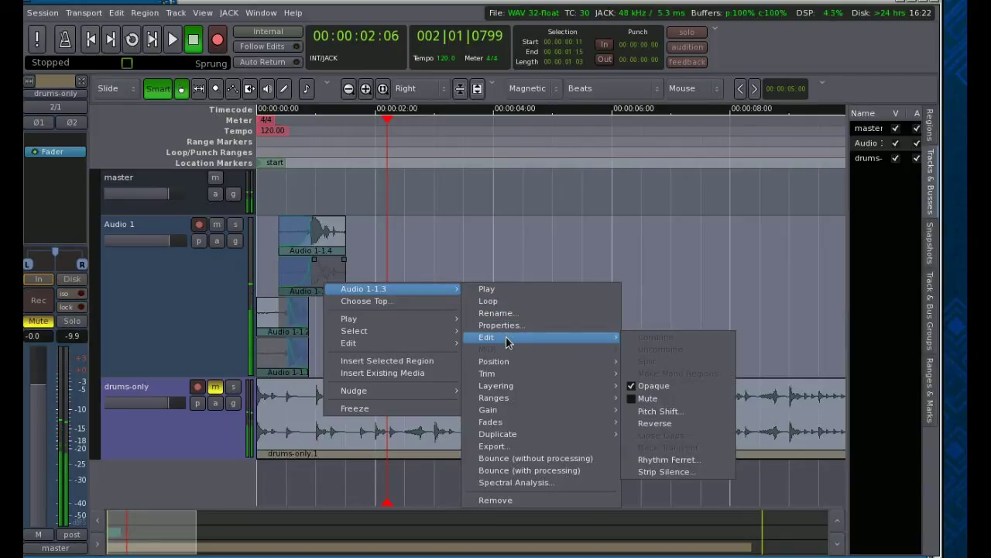
mouse_move(506, 361)
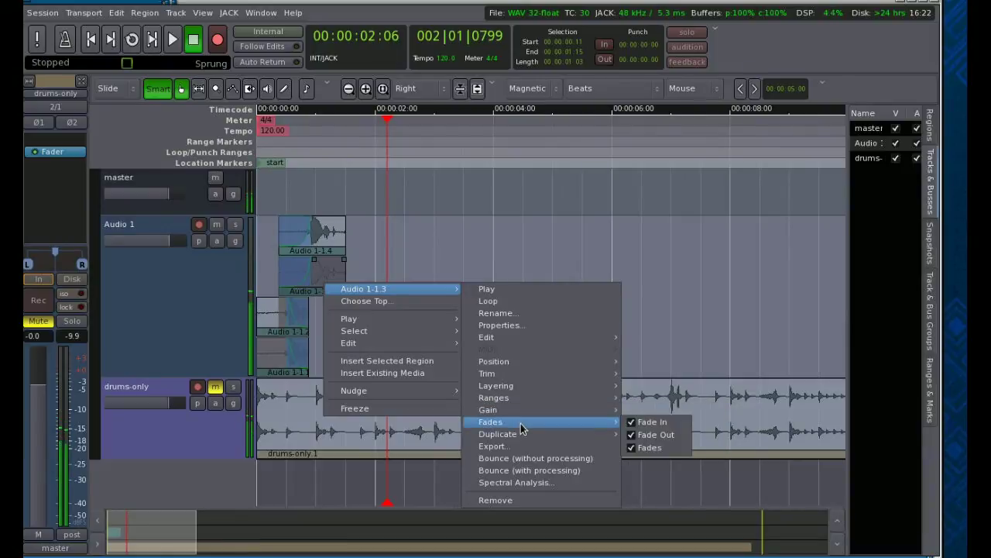
mouse_move(527, 440)
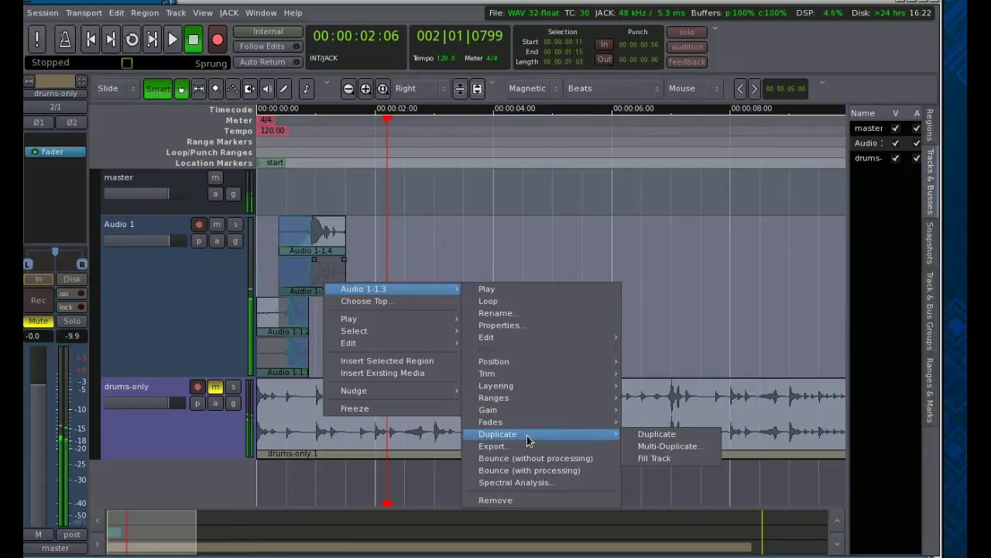
left_click(649, 447)
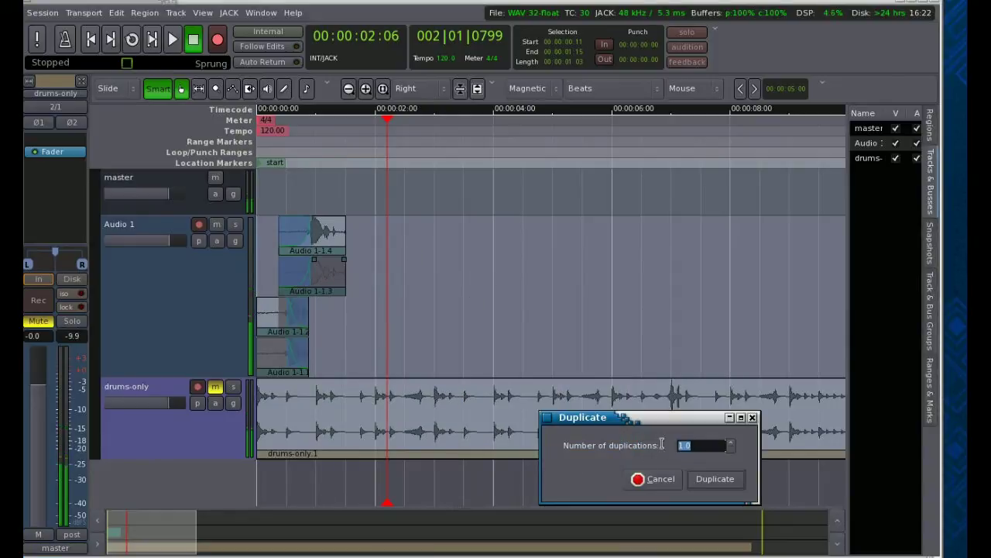
type("5")
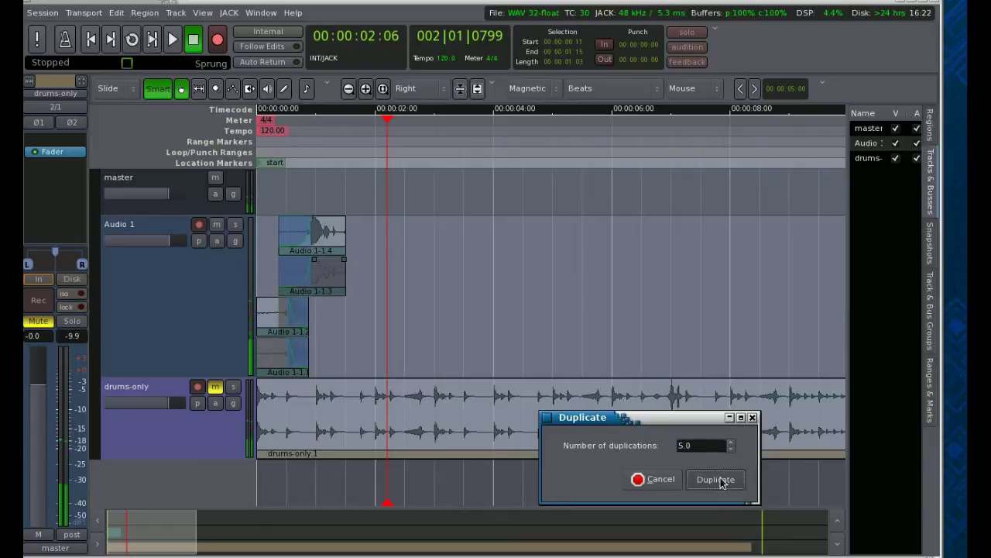
left_click(715, 479)
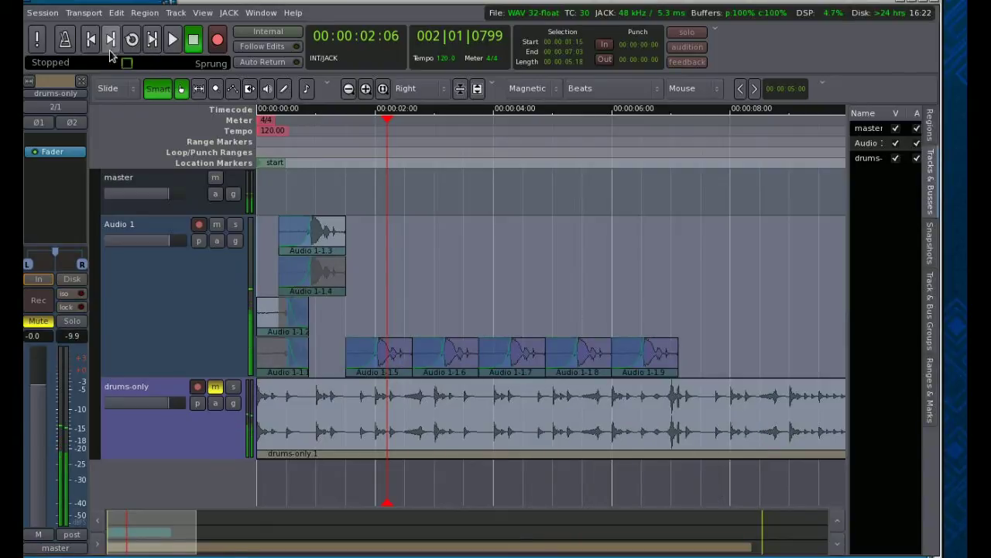
left_click(332, 280)
right_click(337, 279)
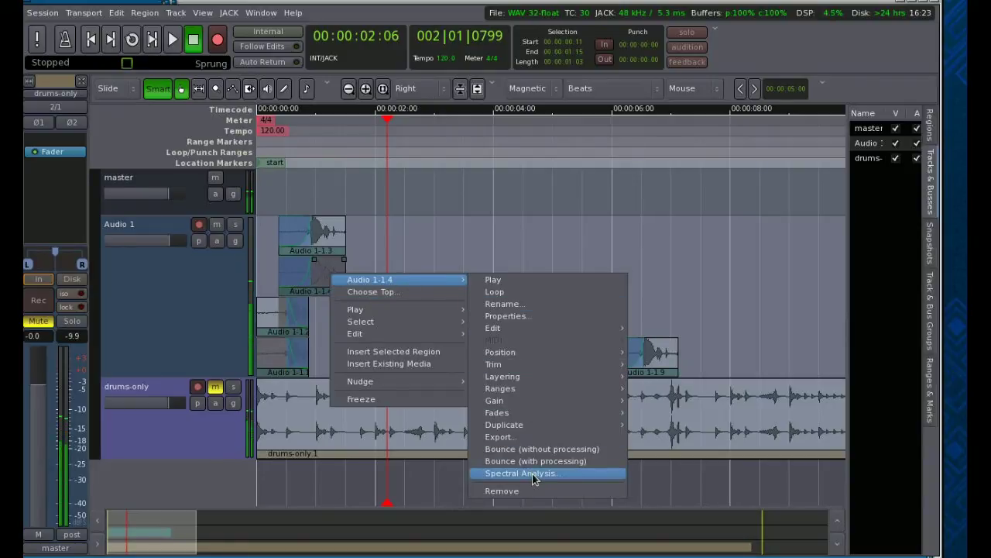
mouse_move(396, 316)
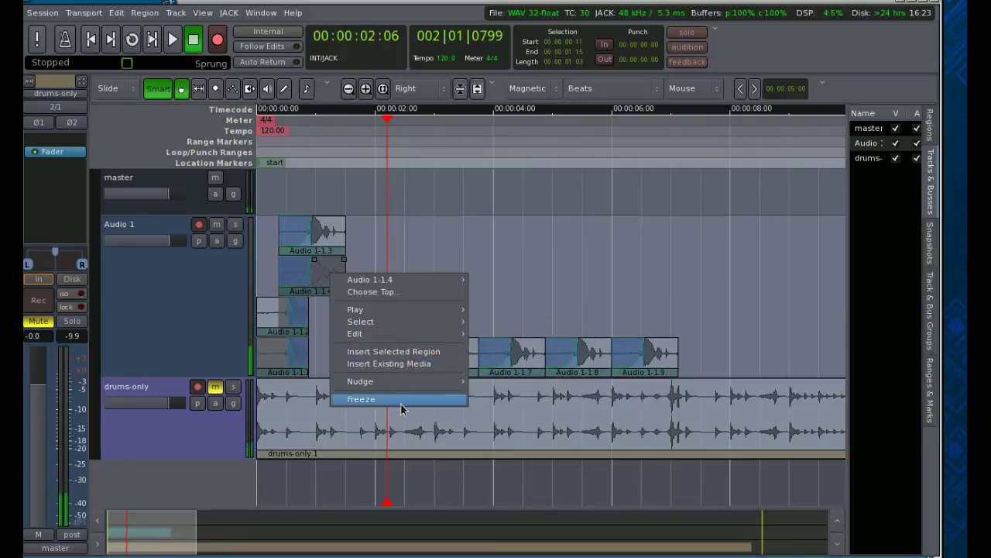
left_click(174, 317)
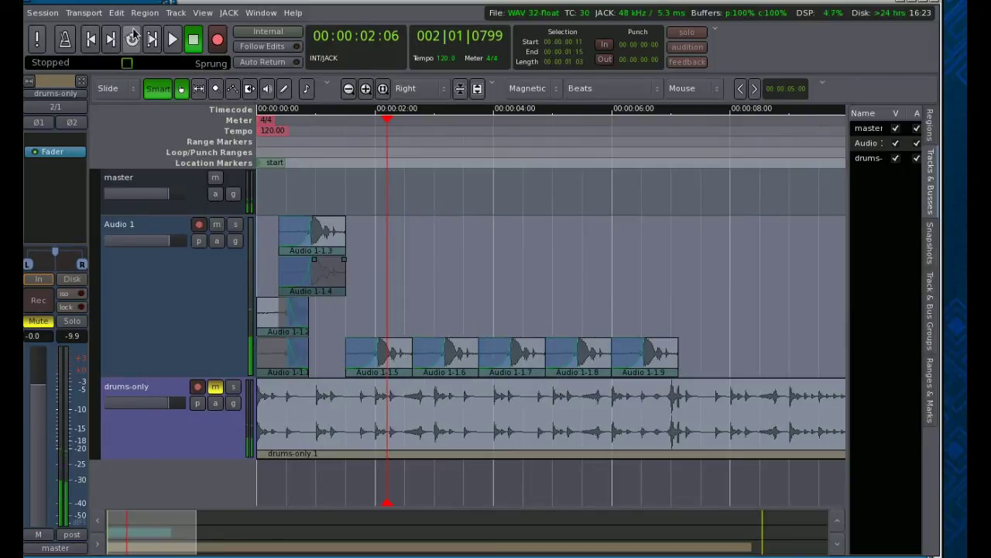
Play the duplicated Audio 1 regions from the session start and stop after about 5 seconds.
left_click(91, 40)
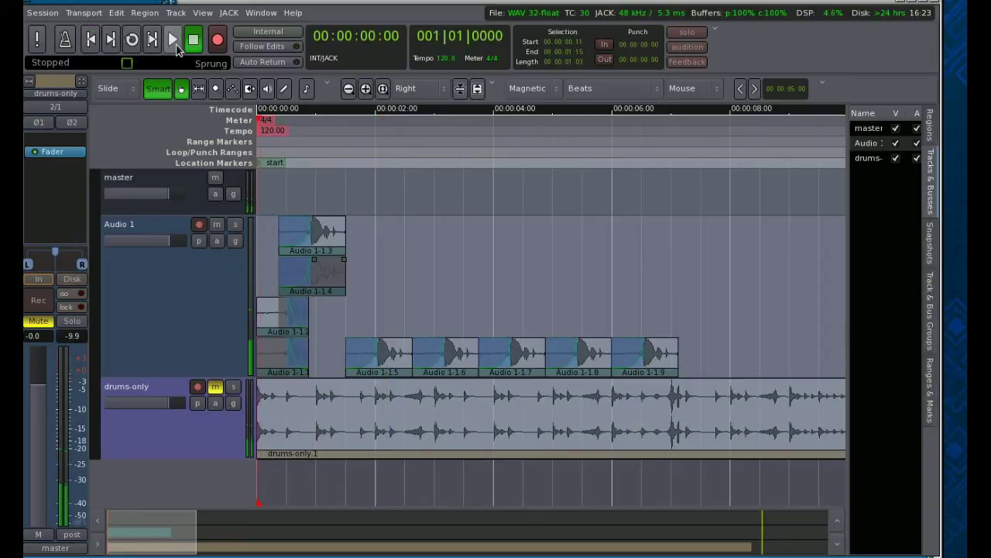
left_click(176, 45)
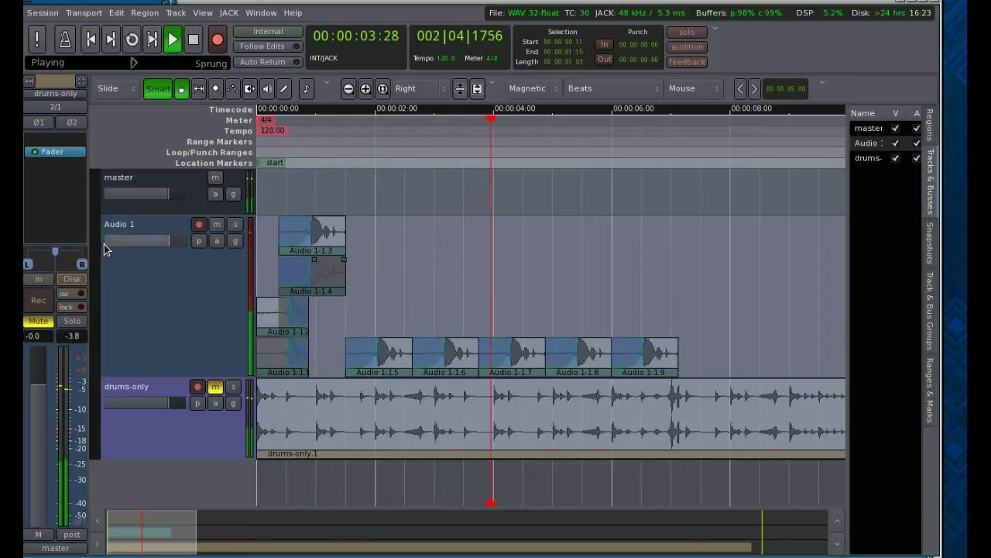
left_click(192, 40)
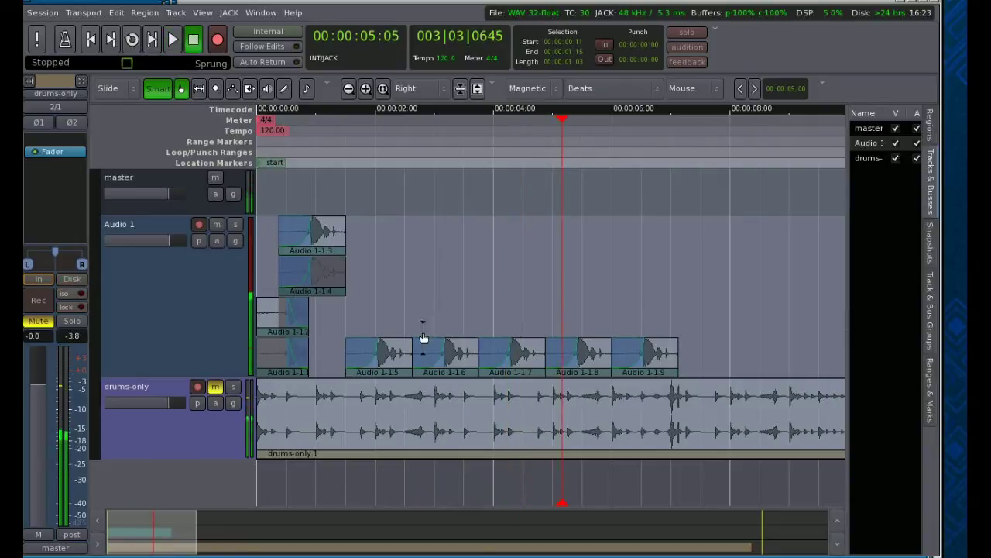
Unmute the drums-only track and select its region, and reduce the Audio 1 track's height and mute it.
left_click(216, 391)
left_click_drag(177, 375, 195, 309)
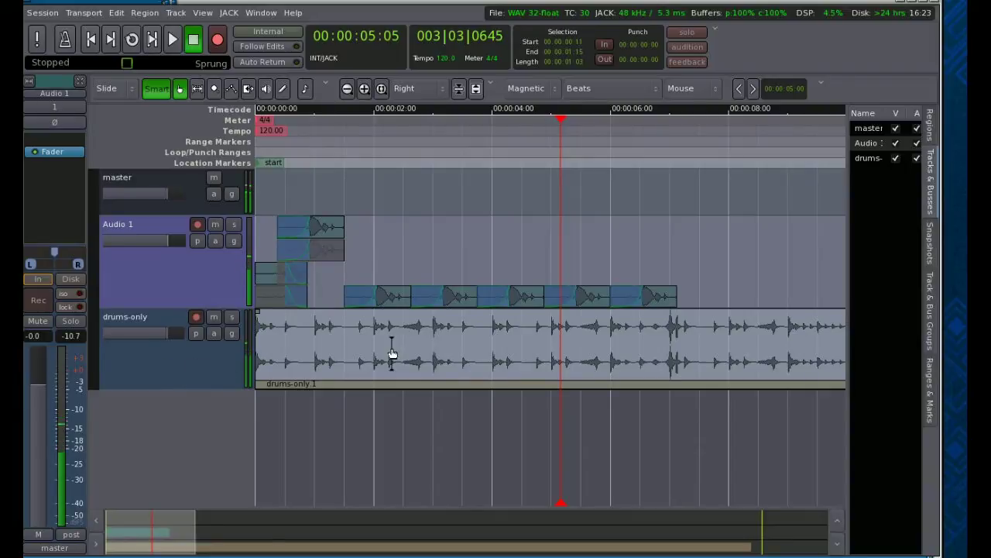
left_click(346, 354)
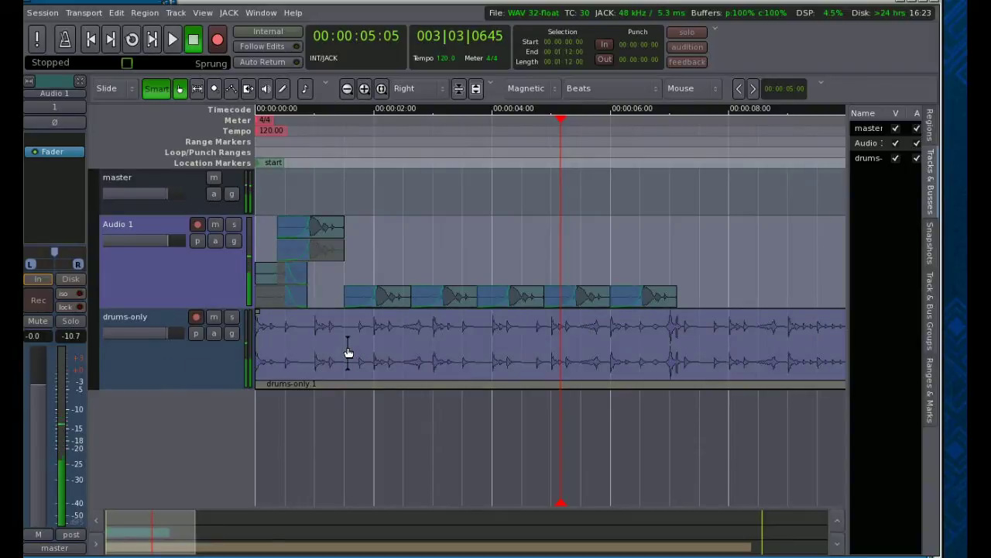
left_click(215, 224)
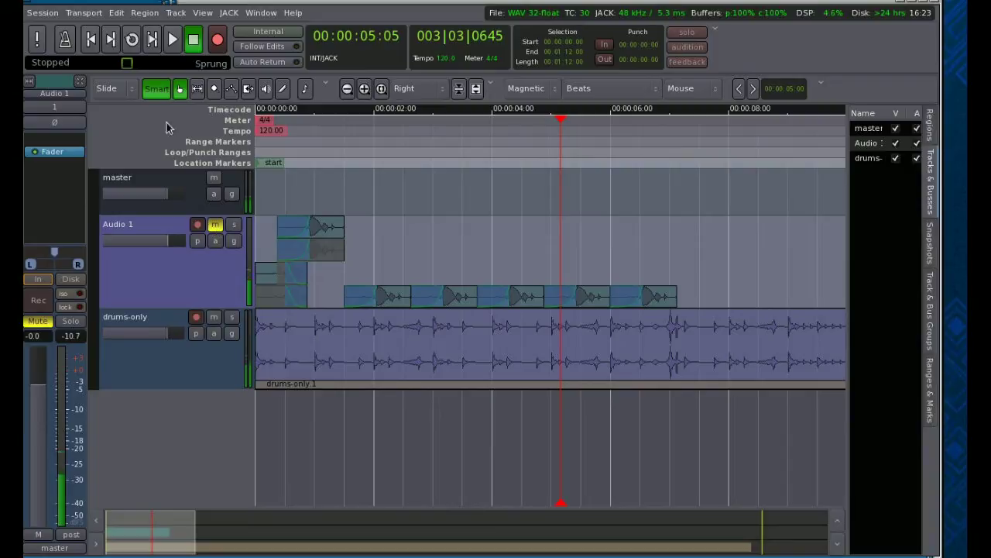
Play the drums-only track from the playhead and stop at about 12 seconds.
left_click(173, 41)
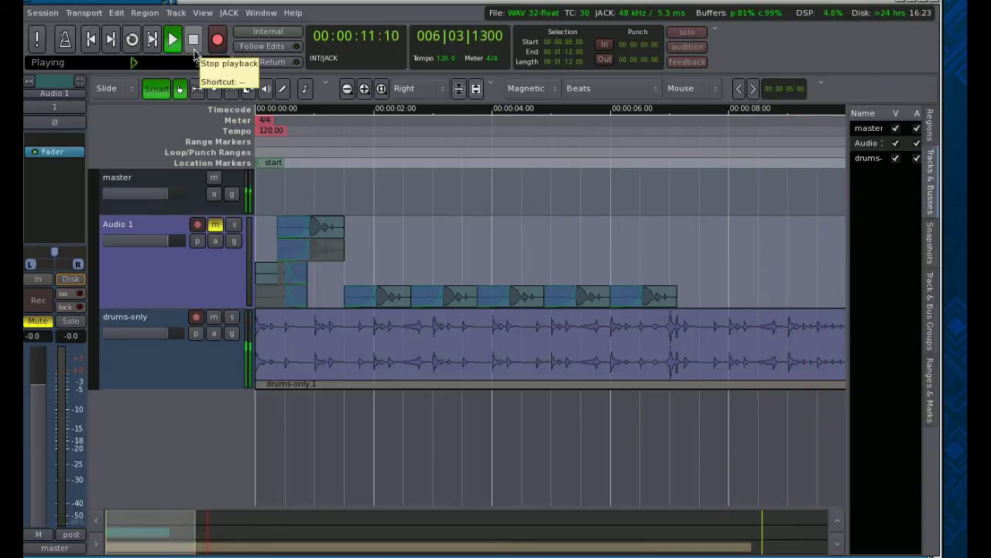
left_click(194, 50)
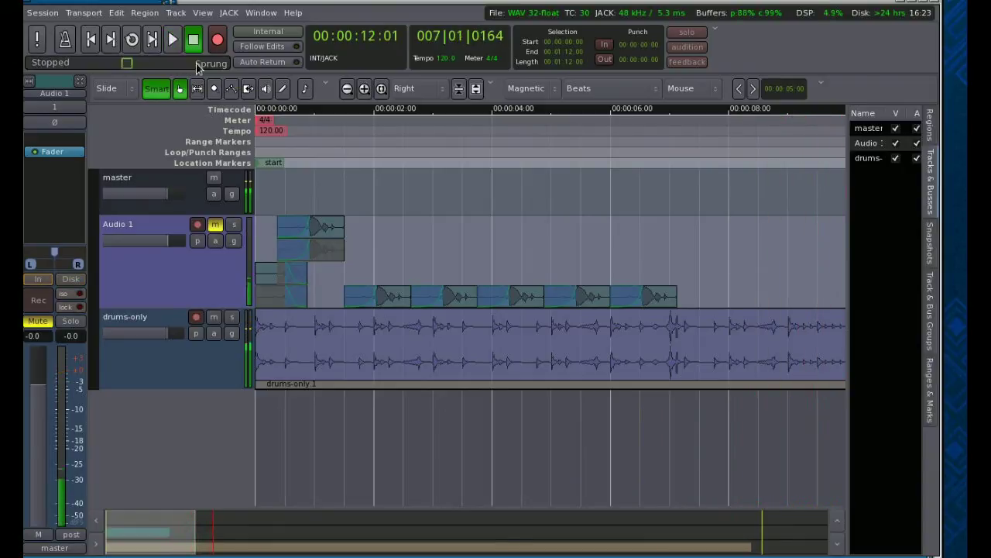
Reverse the drums-only region.
right_click(387, 349)
mouse_move(426, 354)
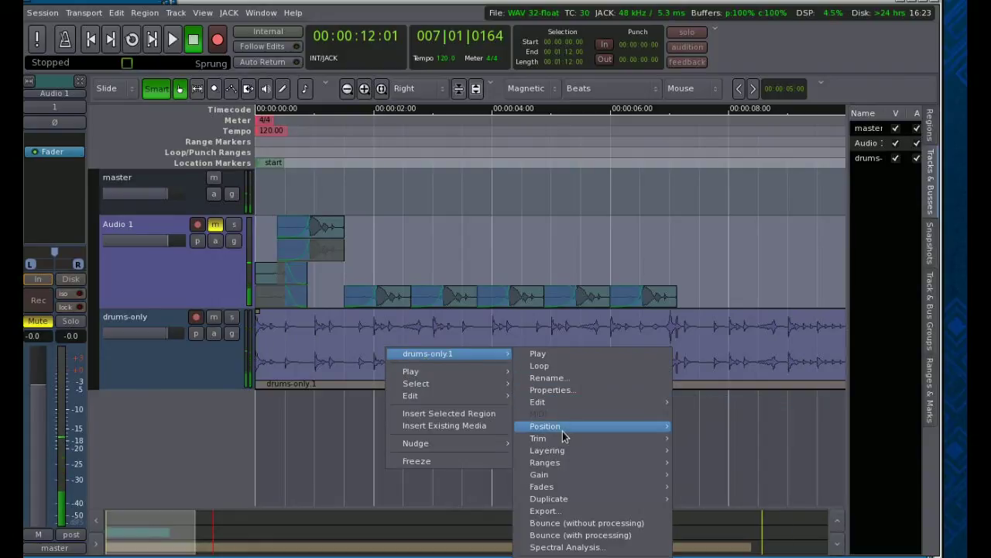
mouse_move(570, 404)
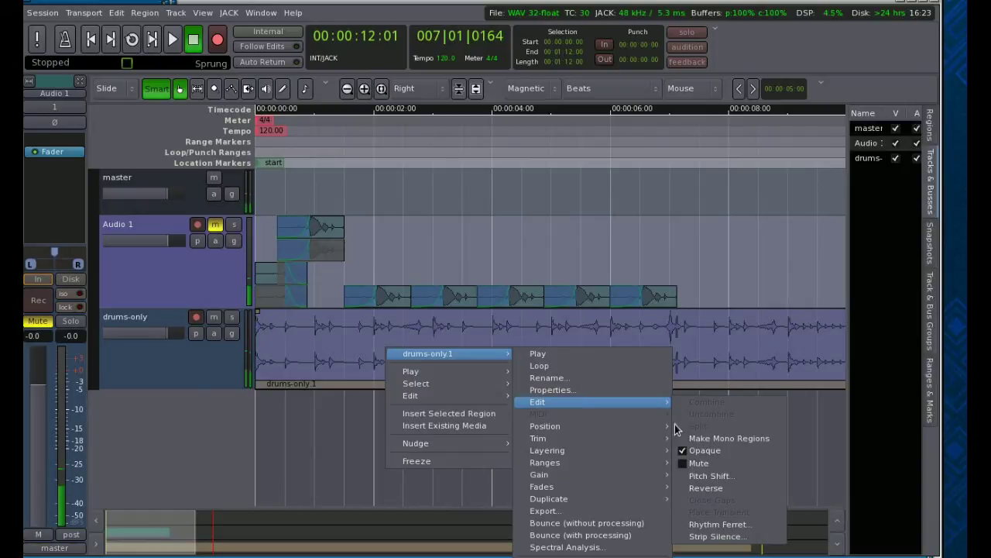
left_click(722, 489)
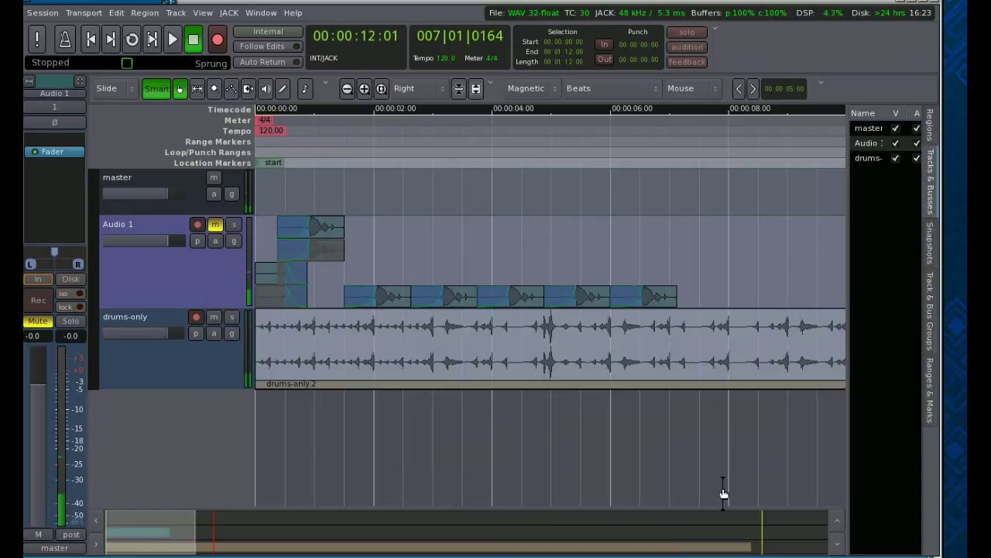
Play the reversed drums from the playhead and stop at about 18 seconds.
left_click(173, 41)
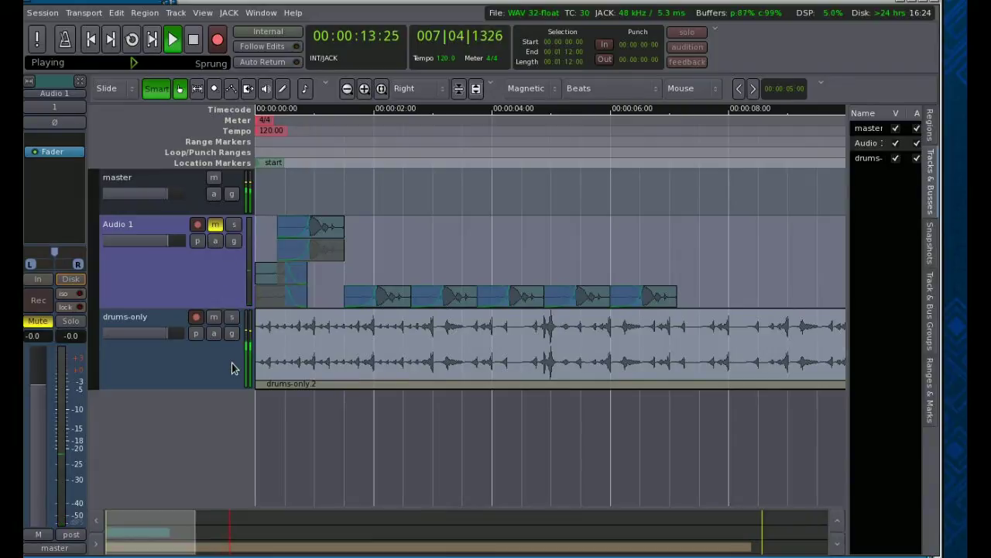
left_click_drag(177, 536, 303, 522)
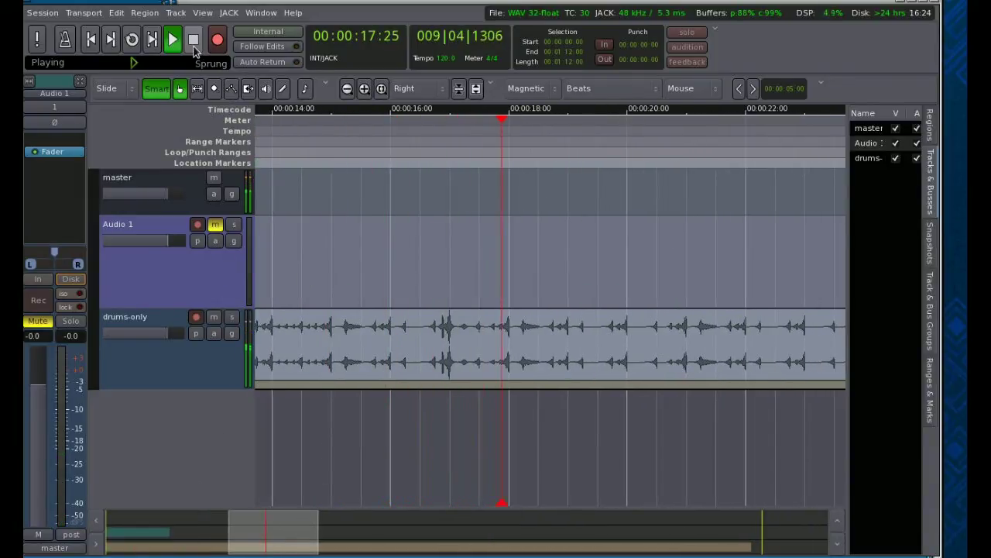
left_click(194, 42)
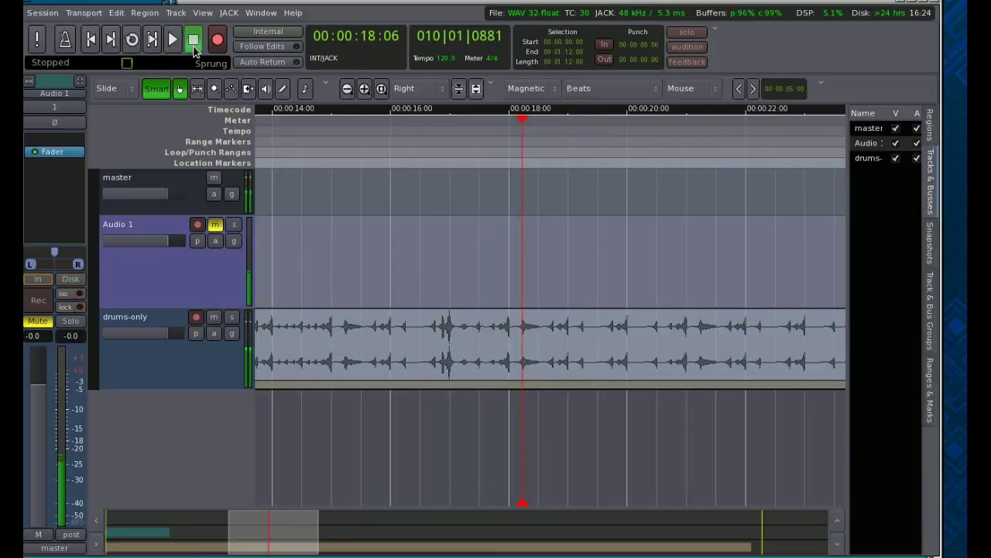
Remove the drums-only track from the session and confirm its removal.
right_click(179, 380)
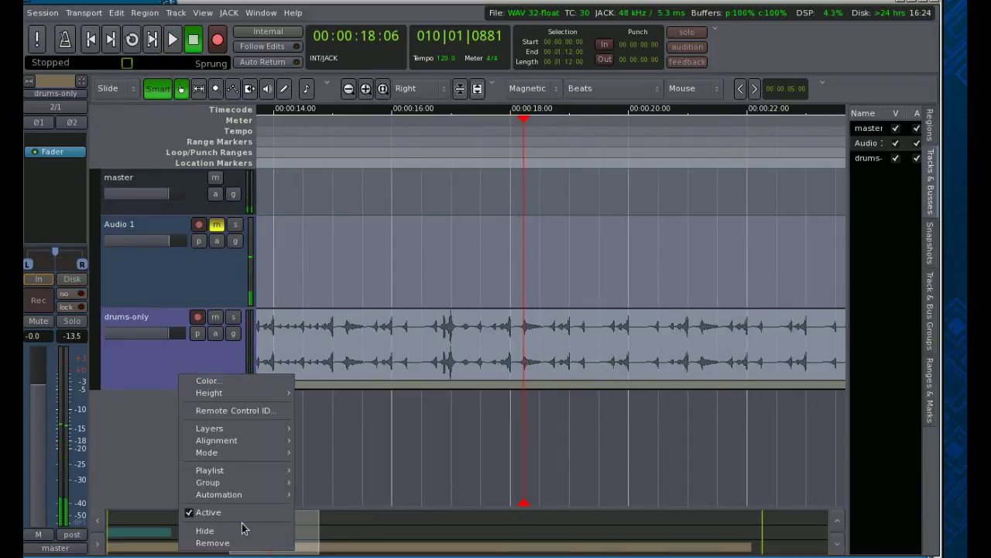
left_click(240, 542)
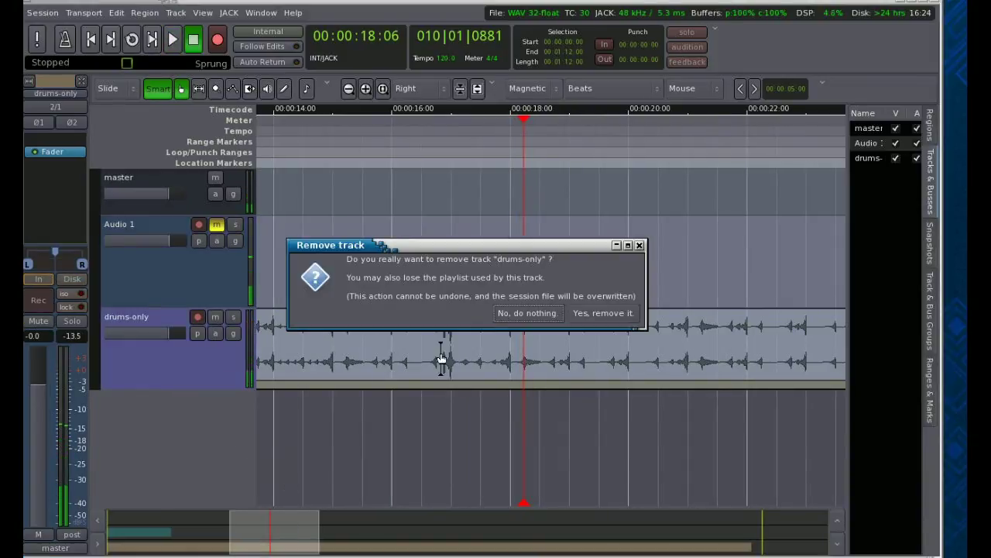
left_click(598, 313)
Return to the session start, and select and unmute the Audio 1 track.
left_click_drag(288, 537, 124, 548)
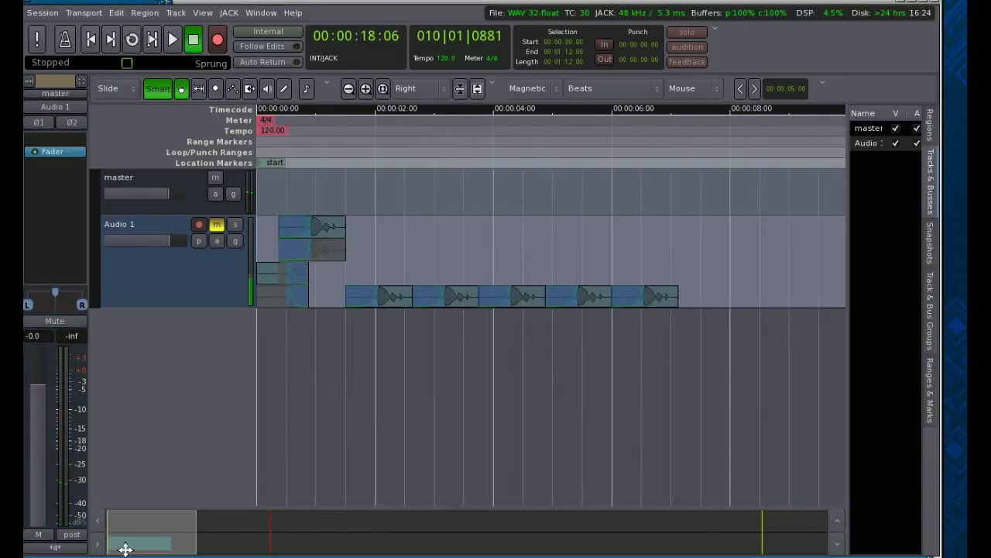
left_click(215, 274)
left_click(217, 225)
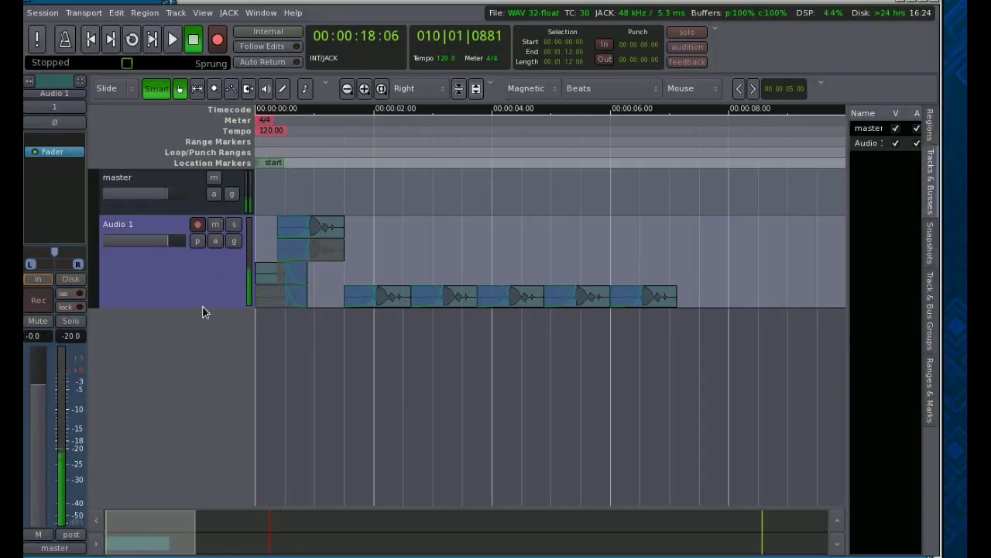
right_click(380, 240)
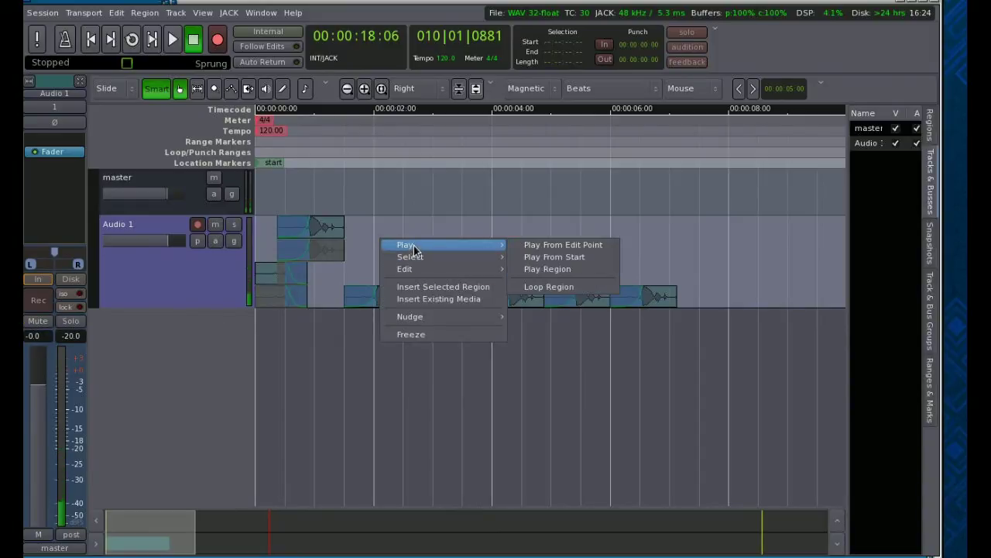
mouse_move(418, 271)
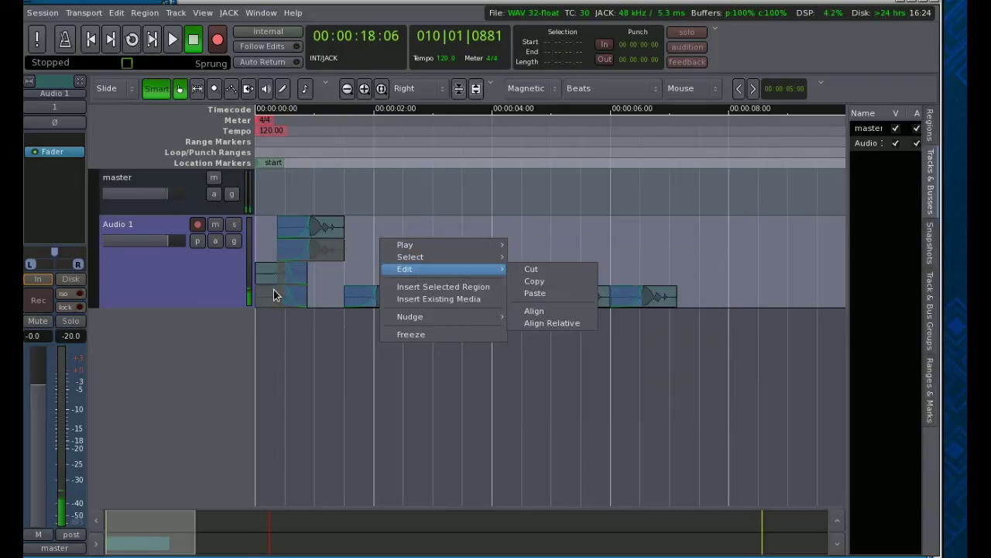
left_click(332, 258)
Try to select the first four repeated regions together in the Audio 1 row starting at about 1.5 seconds.
left_click(367, 296)
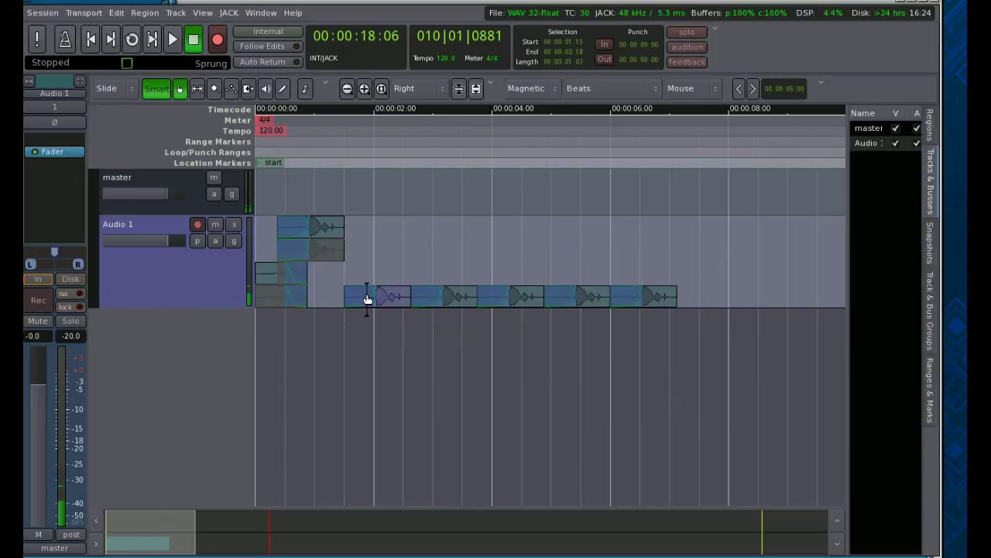
left_click(459, 300, "ctrl")
left_click(502, 294, "ctrl")
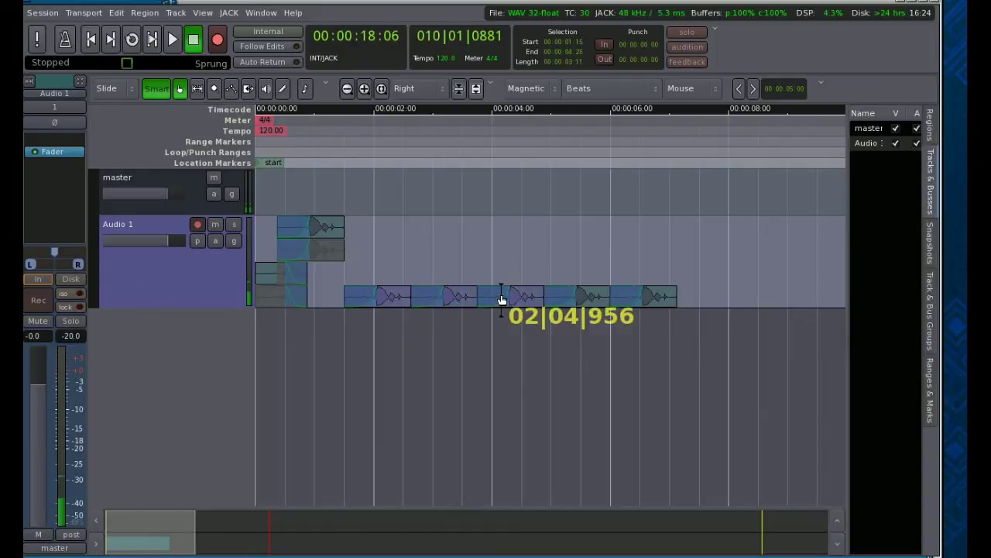
left_click(578, 293, "ctrl")
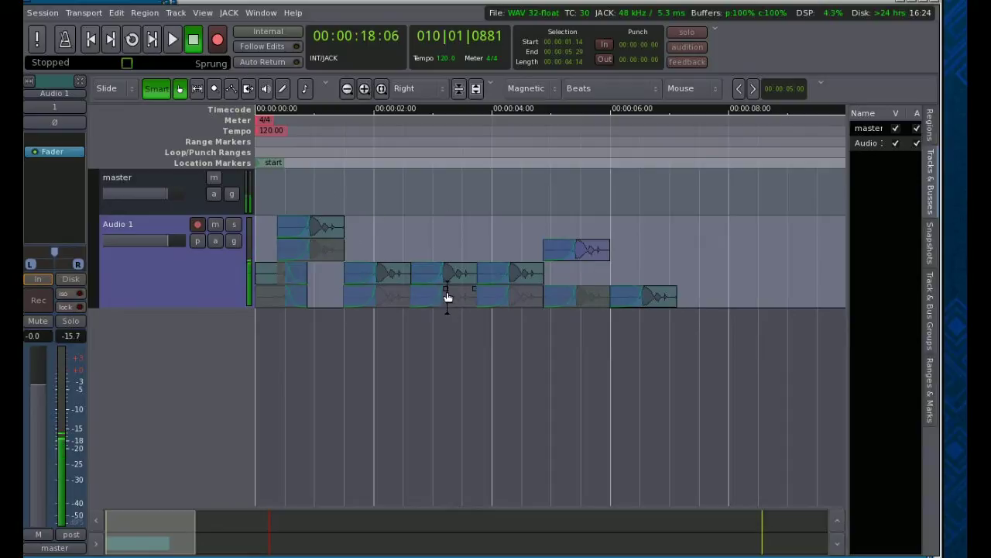
Add one mono audio track in Normal mode to the session.
double_click(188, 342)
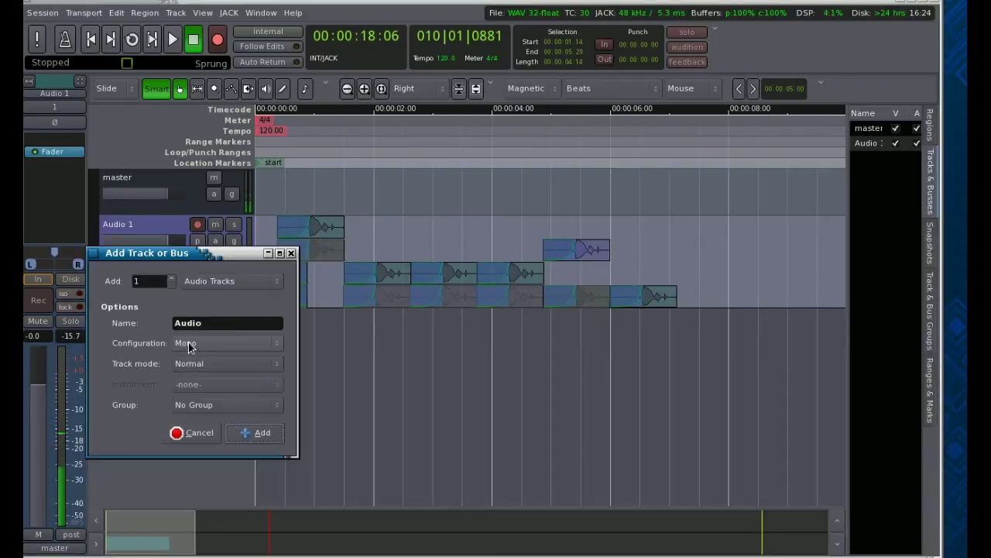
left_click(252, 434)
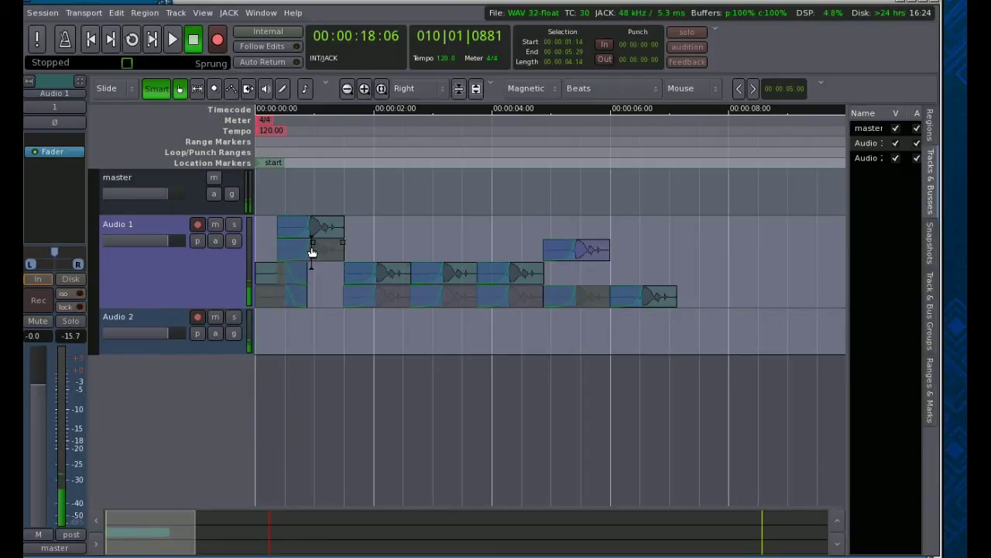
right_click(228, 271)
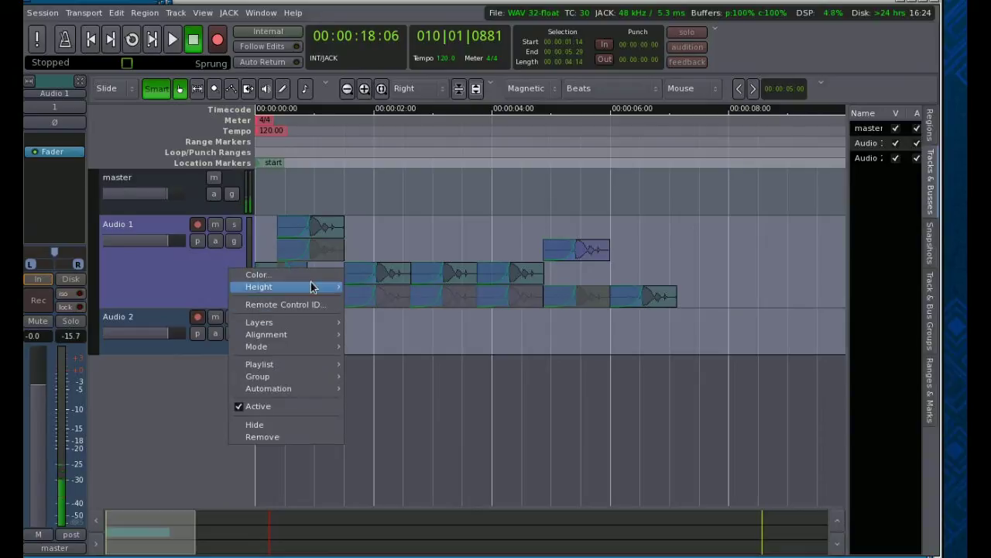
left_click(402, 255)
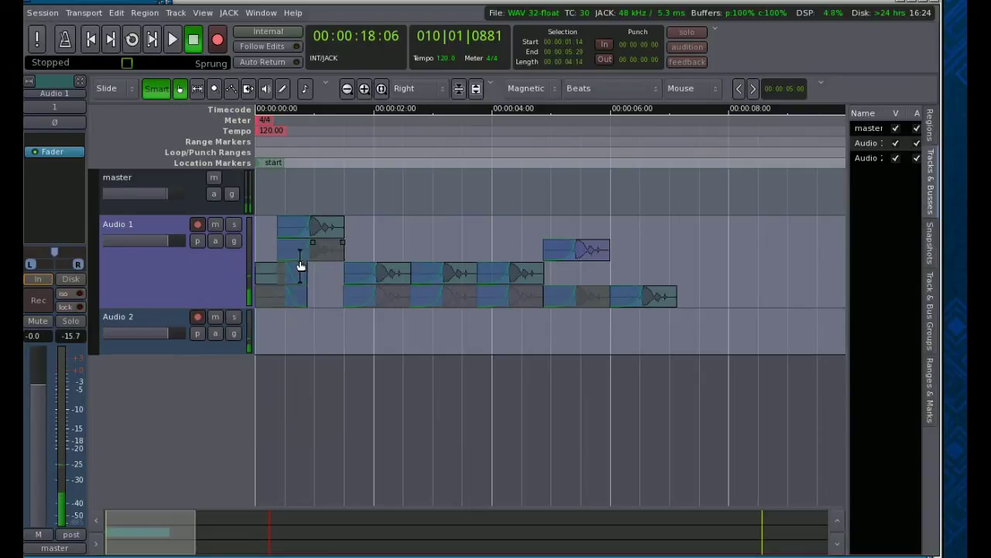
Try to select the region at the session start together with the repeated regions between about 2.5 and 5 seconds on Audio 1.
left_click(272, 277)
left_click(533, 275, "ctrl")
left_click(468, 275, "ctrl")
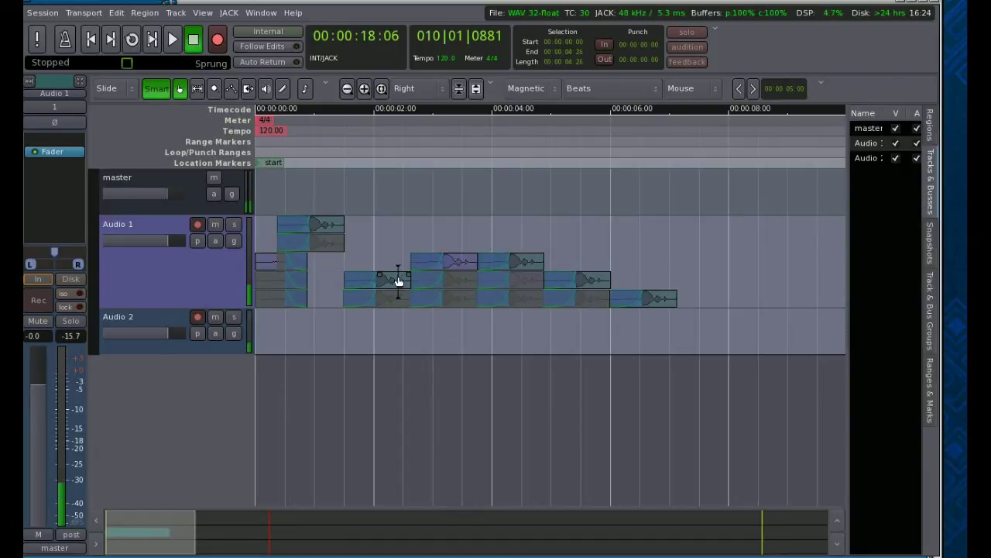
right_click(431, 265)
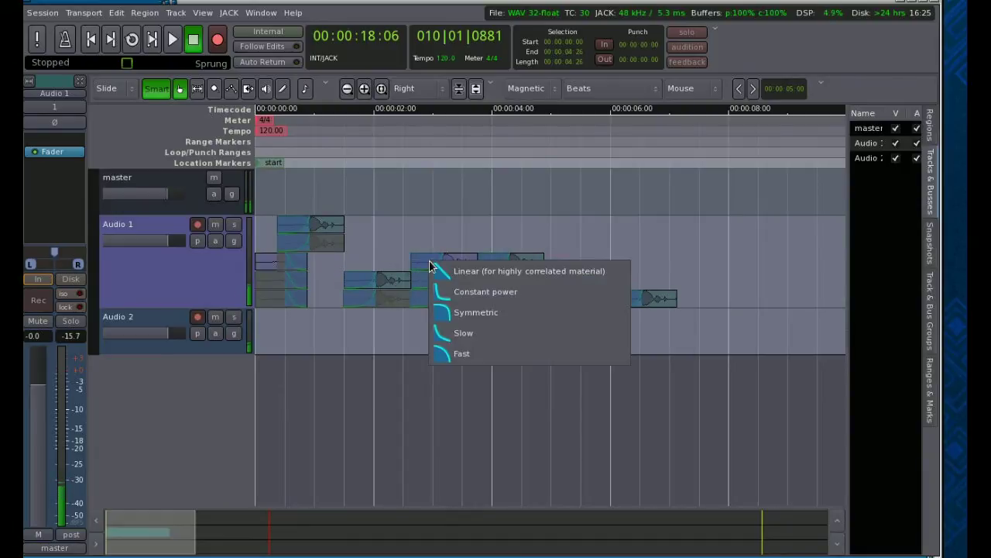
left_click(387, 255)
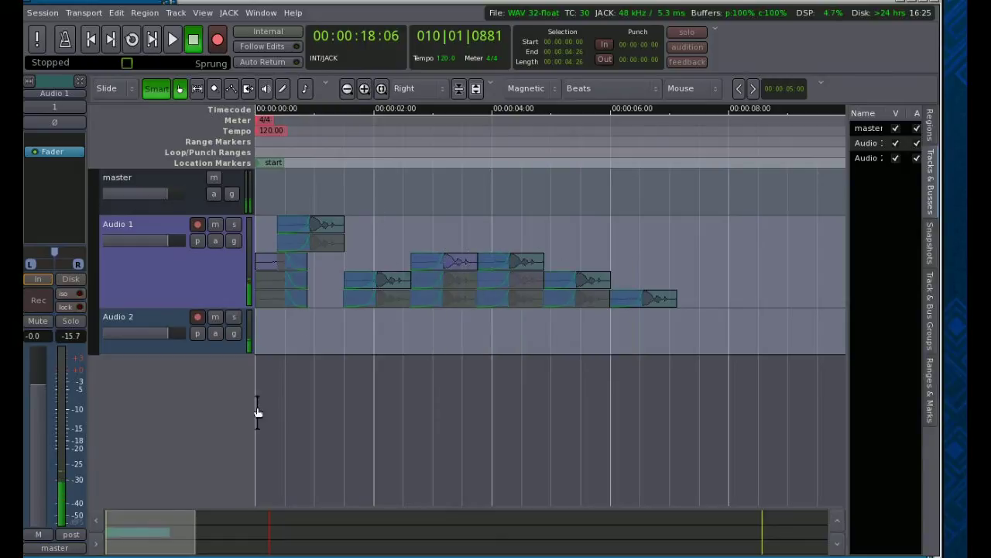
Copy the Audio 1 region that starts at about 1.5 seconds.
left_click_drag(184, 535, 130, 537)
left_click(598, 284)
right_click(600, 287)
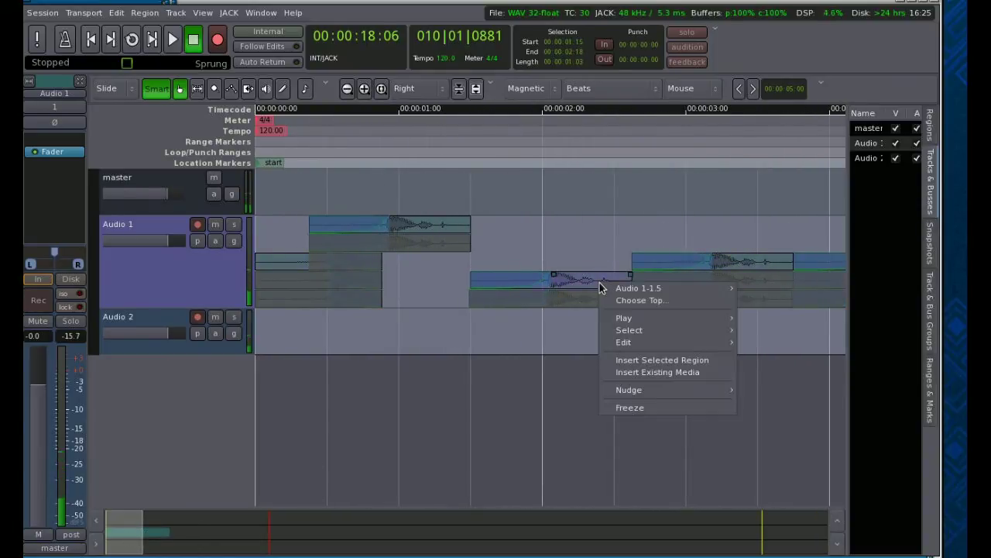
mouse_move(618, 321)
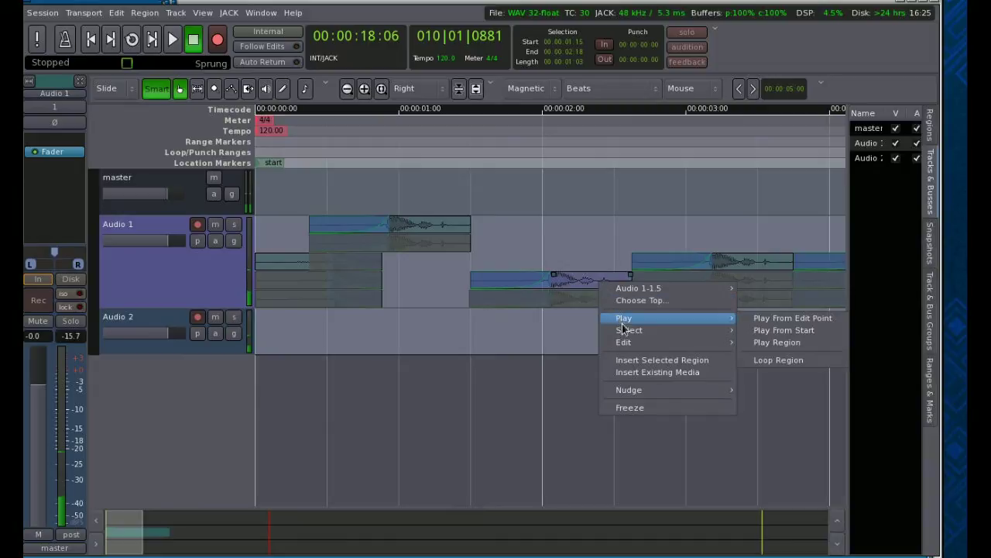
mouse_move(626, 342)
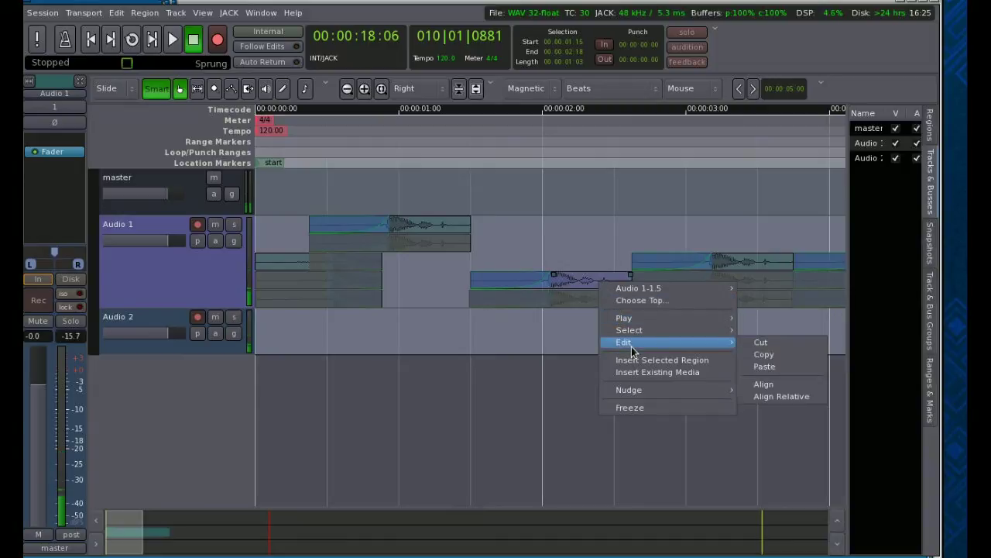
left_click(759, 356)
Paste the copied region onto Audio 2 at about 0.3 seconds, and reduce the height of the Audio 1 track.
right_click(309, 341)
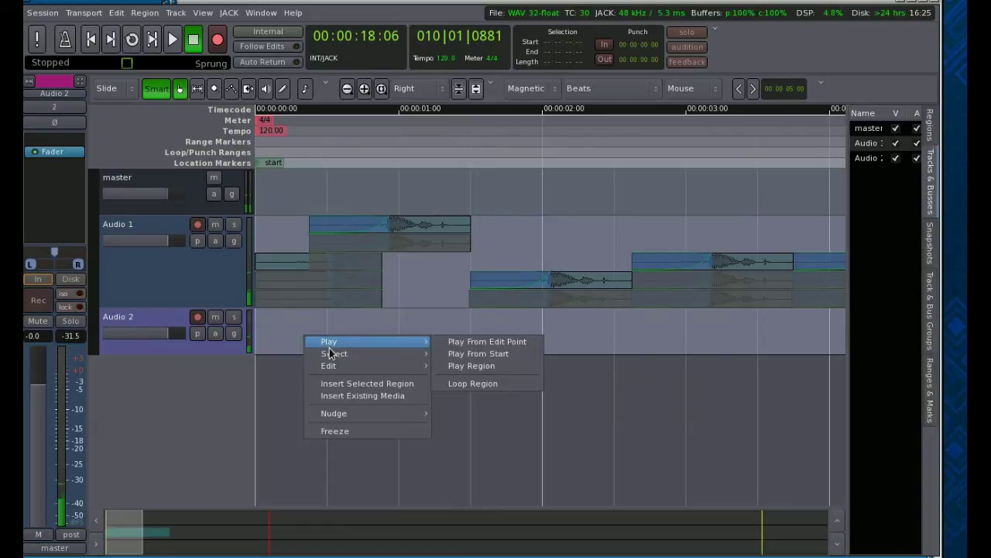
mouse_move(364, 369)
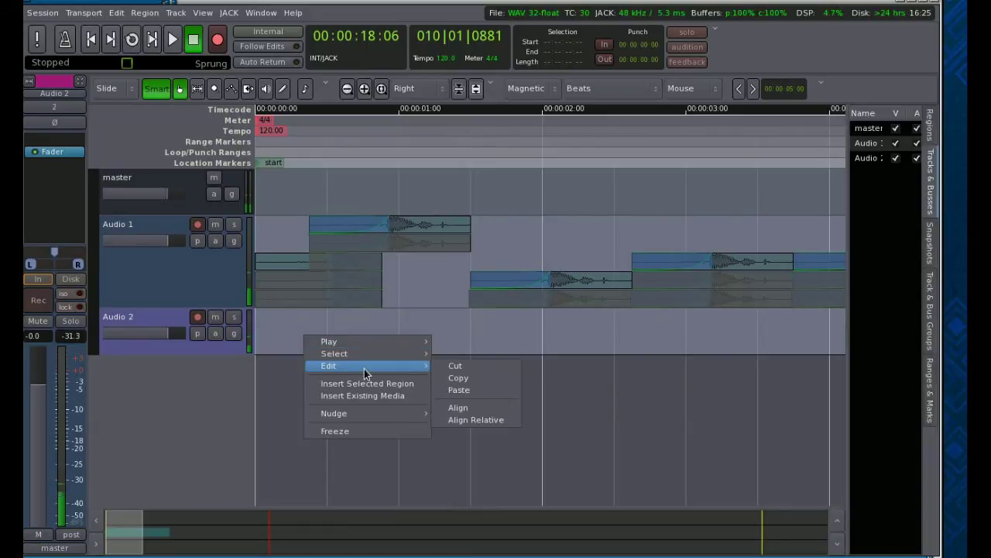
left_click(455, 390)
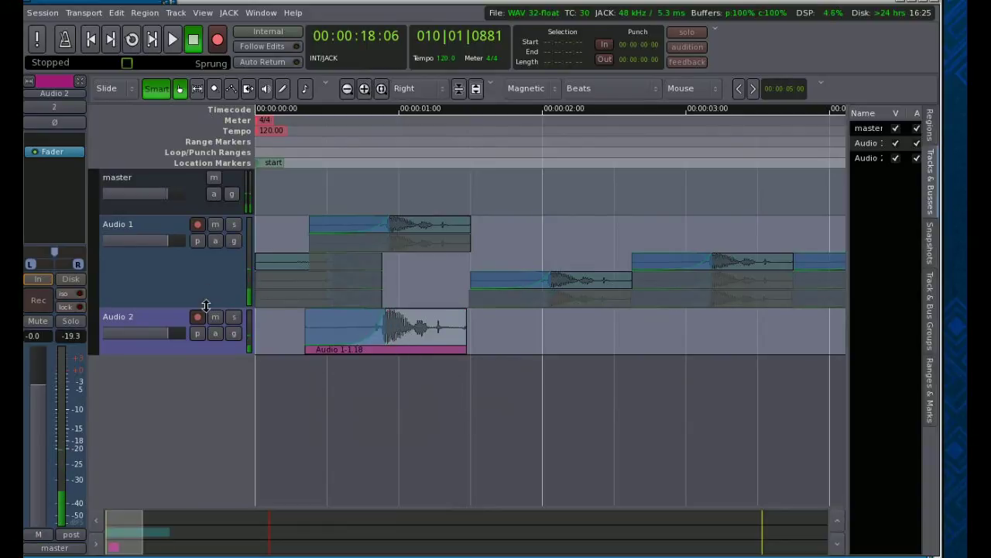
left_click_drag(166, 306, 166, 284)
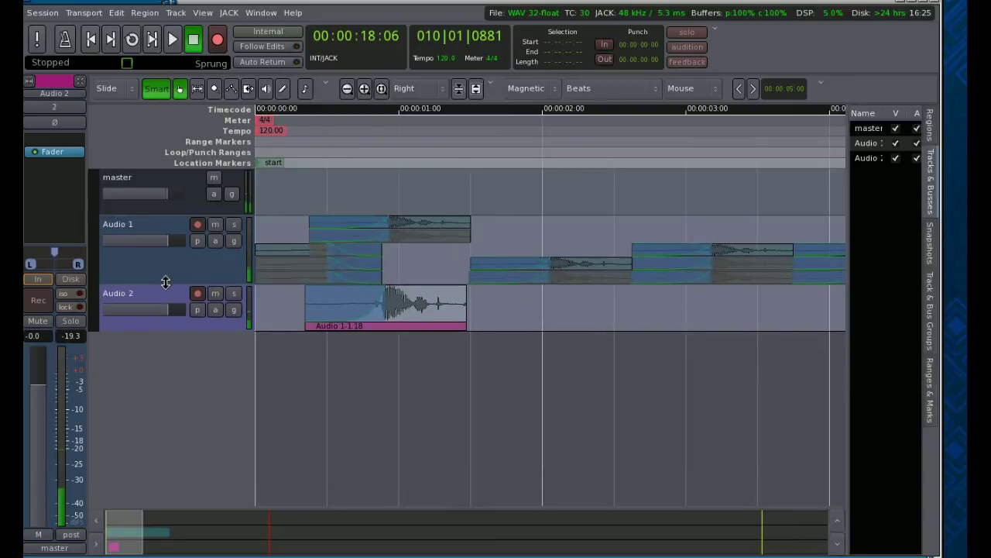
Pitch-shift the pasted Audio 2 region by -1 octave, with 0 semitones and 0.0 cents.
right_click(346, 306)
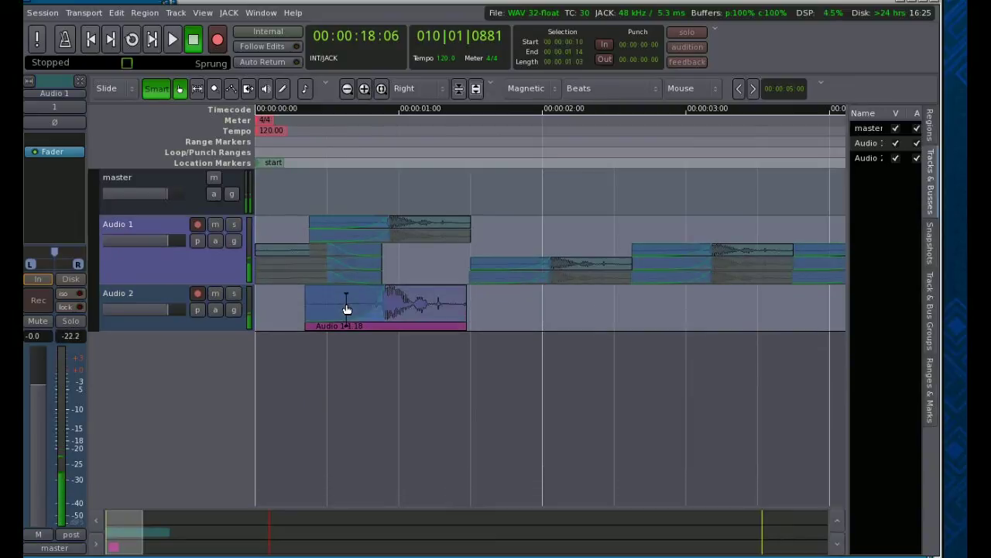
left_click(318, 307)
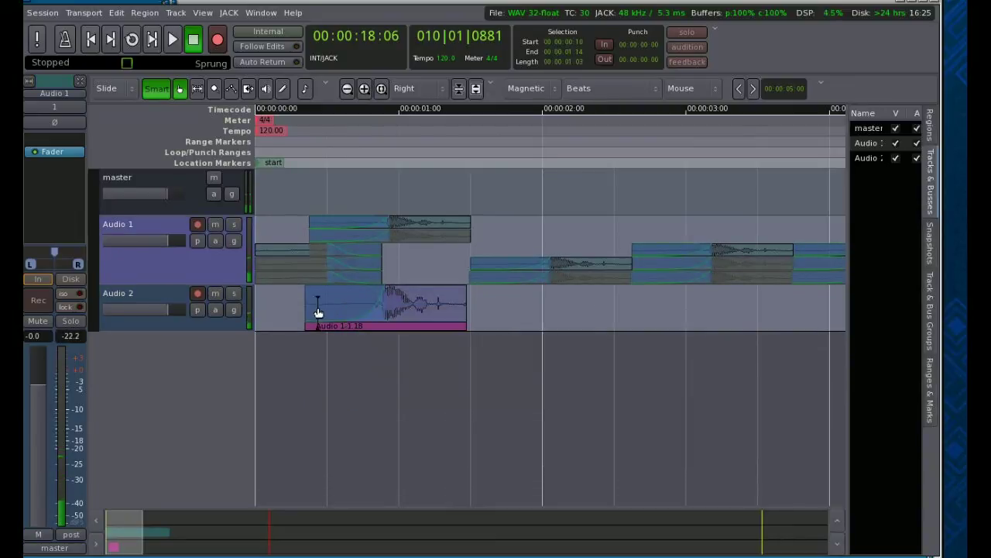
right_click(445, 311)
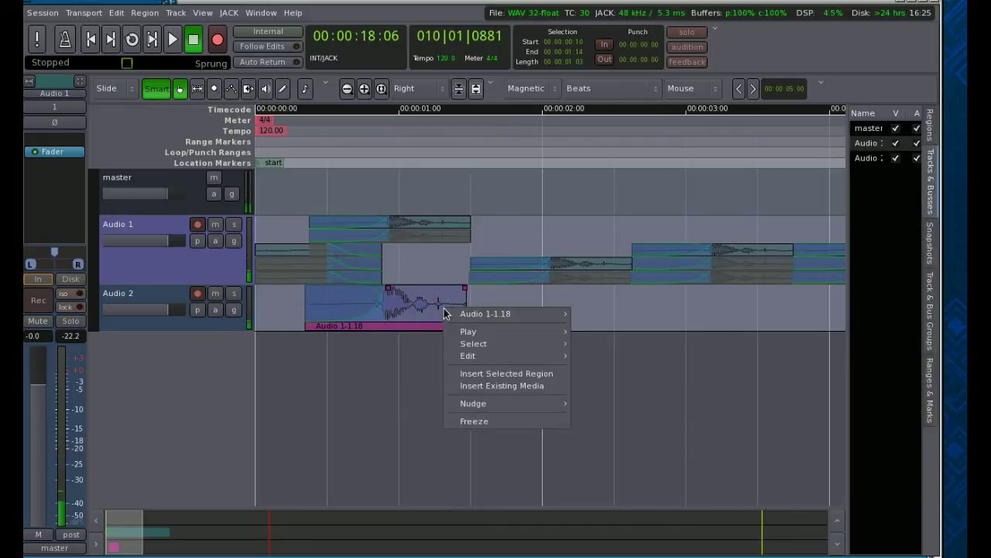
mouse_move(468, 315)
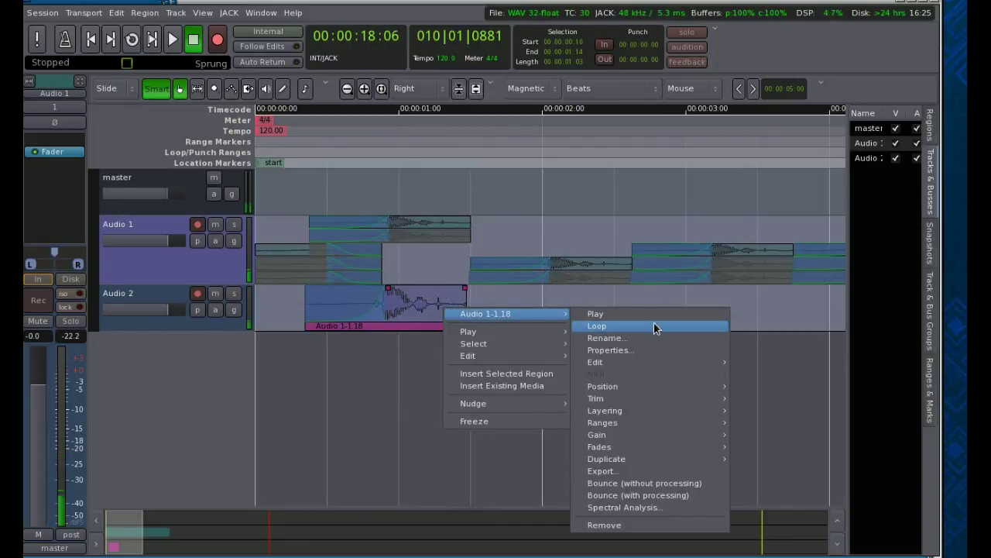
mouse_move(648, 395)
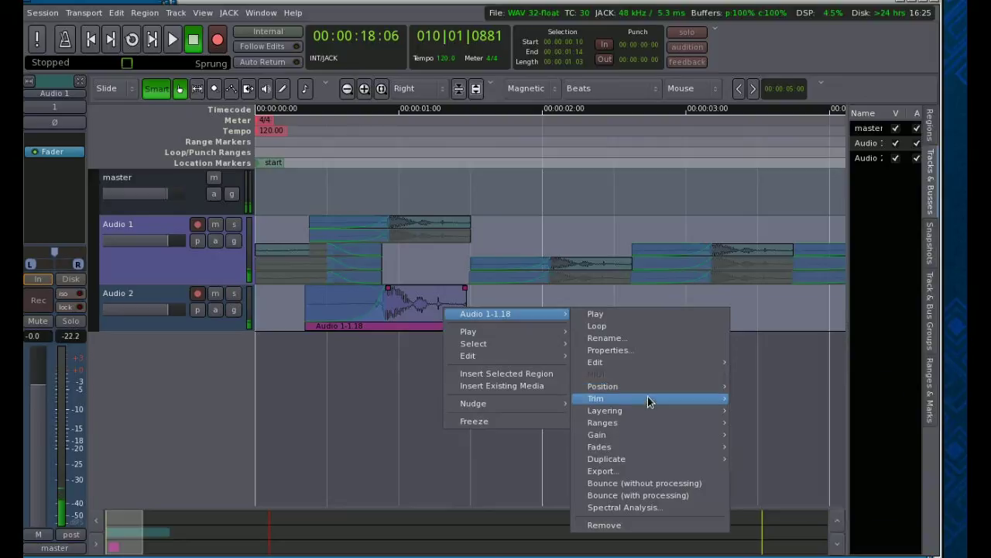
mouse_move(650, 369)
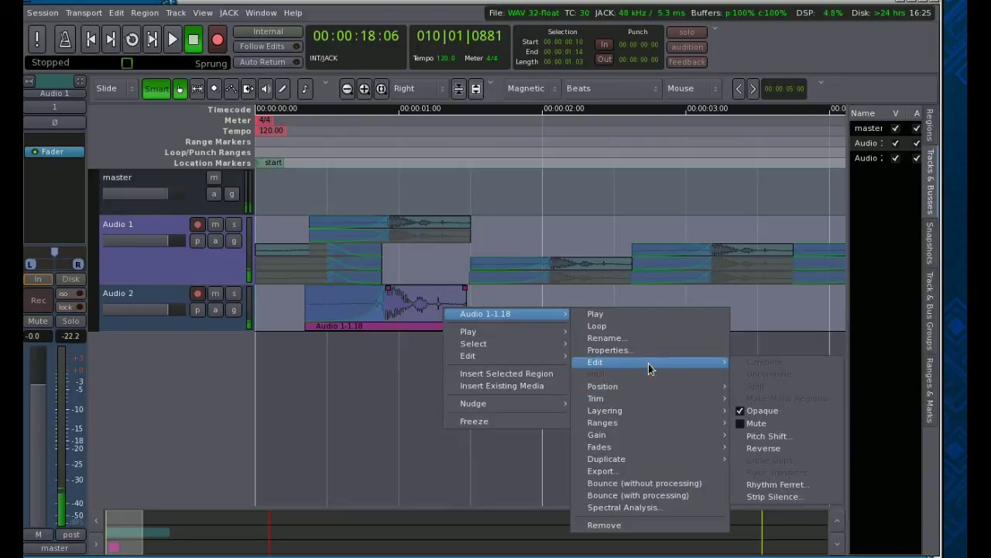
left_click(792, 436)
left_click(837, 400)
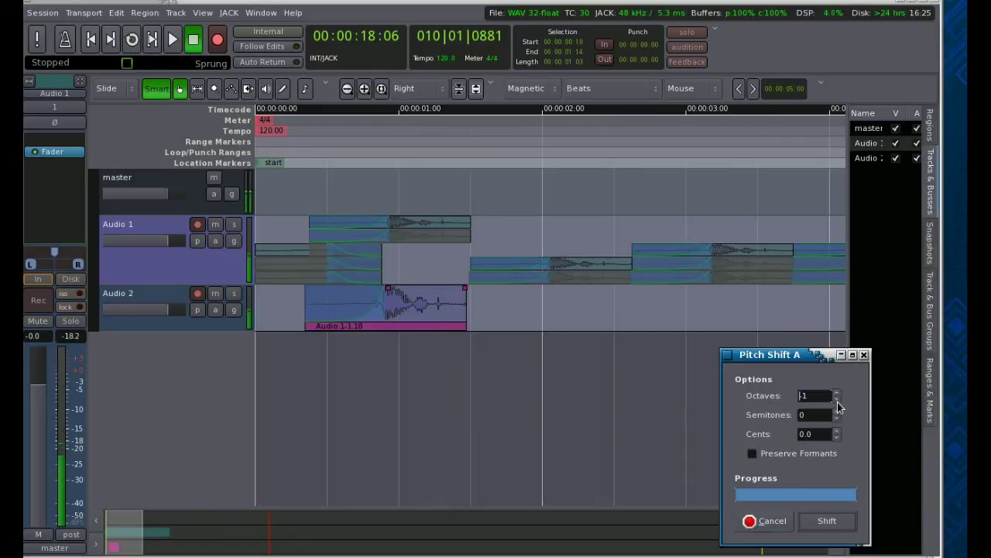
left_click(815, 523)
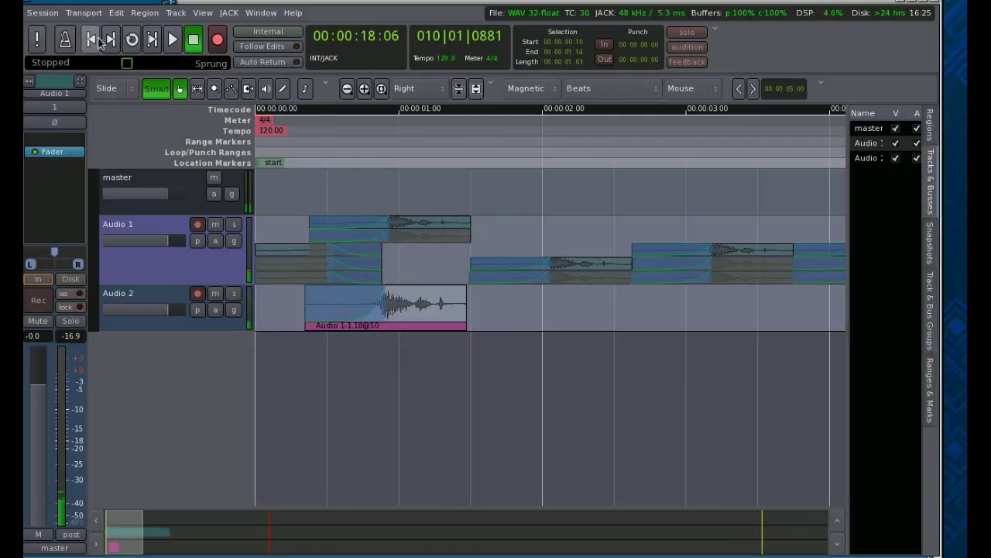
Play both tracks from the session start and stop at about 2 seconds.
left_click(91, 40)
left_click(172, 40)
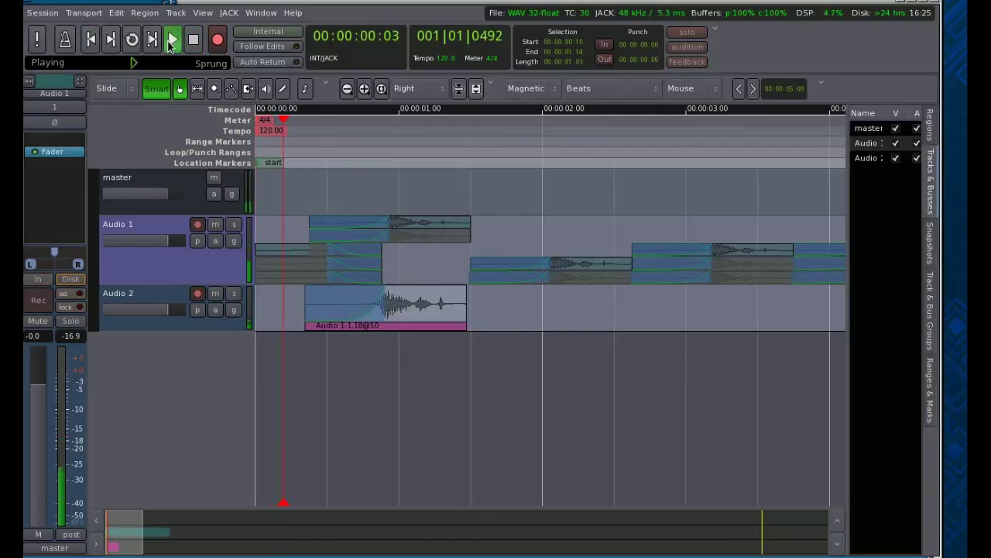
left_click(192, 41)
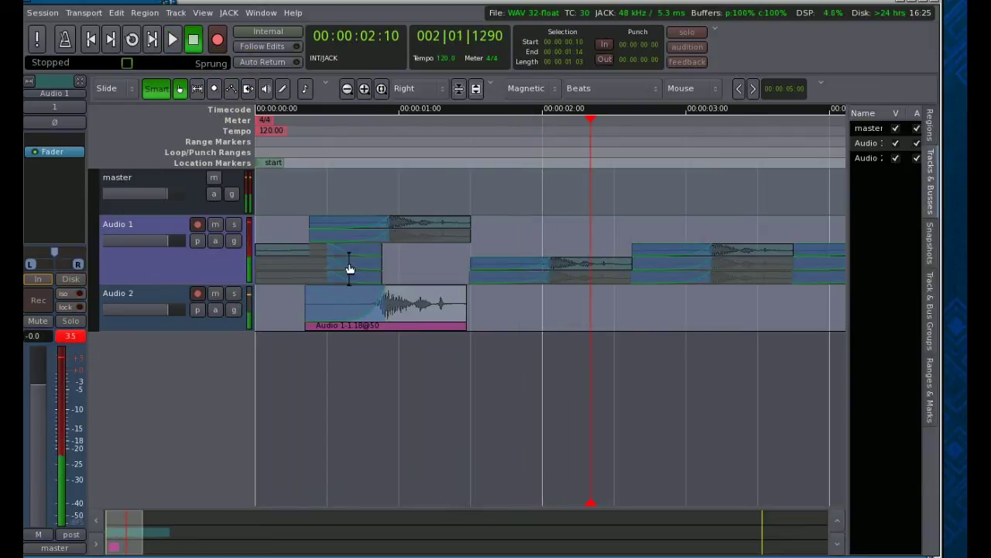
Mute the Audio 1 track and play the pitch-shifted Audio 2 region from the session start, stopping after it ends.
left_click(215, 223)
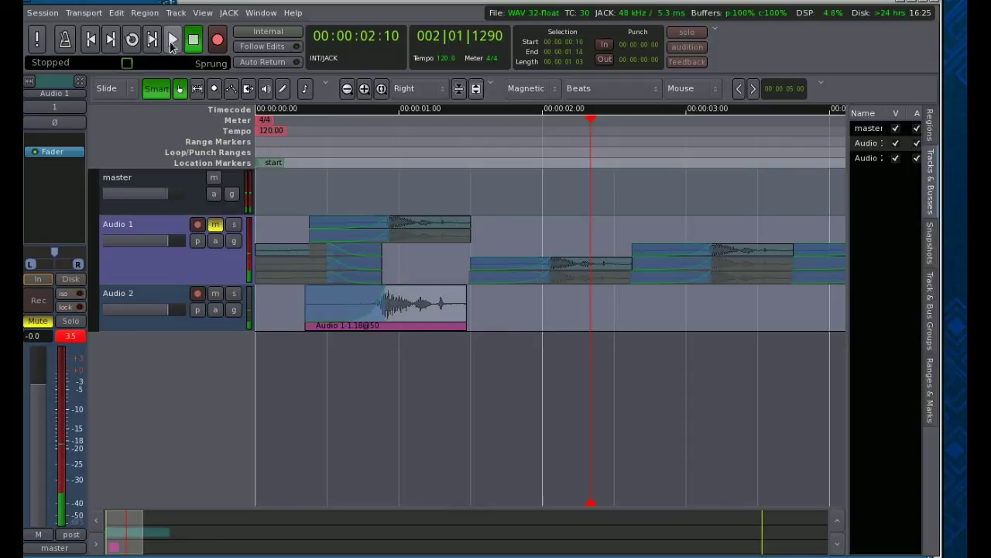
left_click(171, 40)
left_click(89, 41)
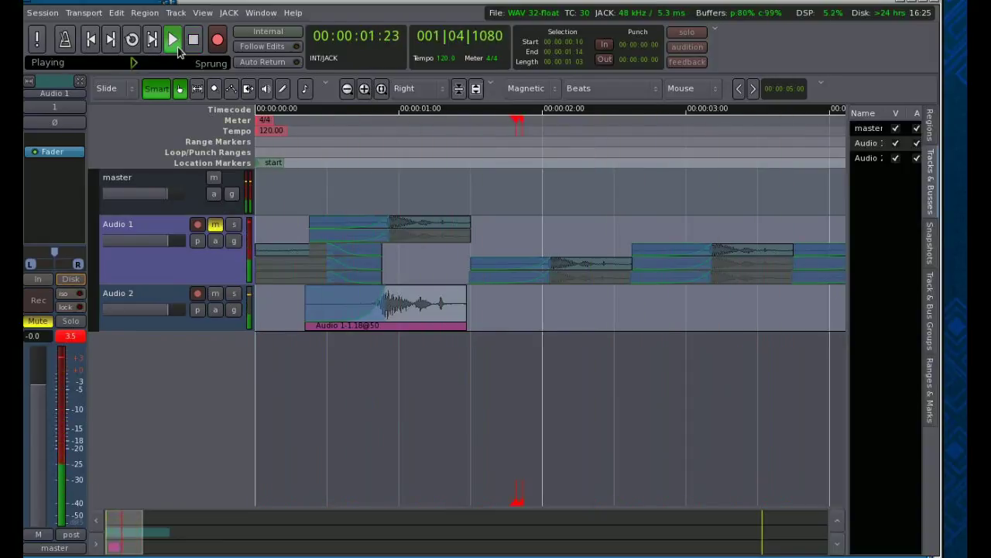
left_click(193, 44)
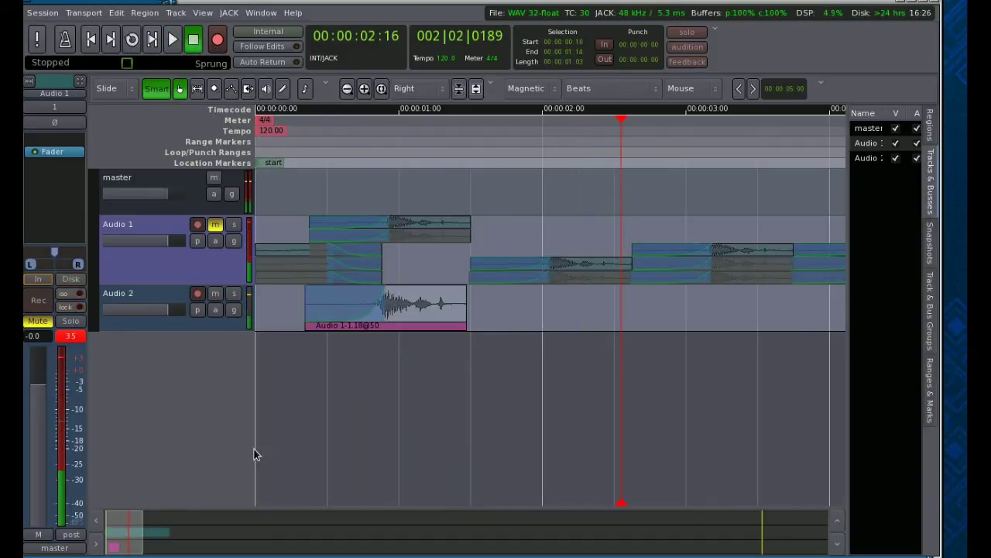
Pitch-shift the Audio 2 region by 2 semitones, with 0 octaves and 0.0 cents.
right_click(402, 305)
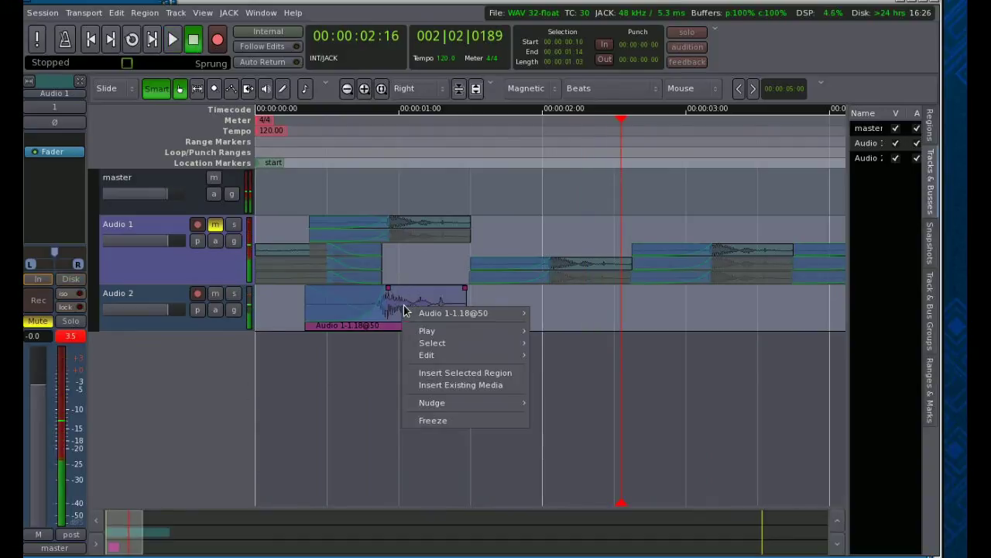
mouse_move(438, 314)
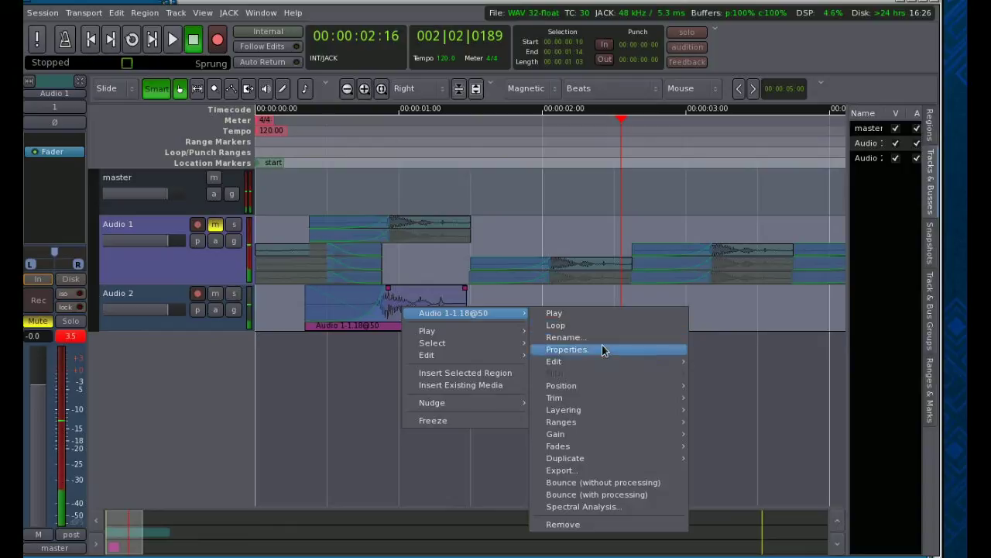
mouse_move(600, 363)
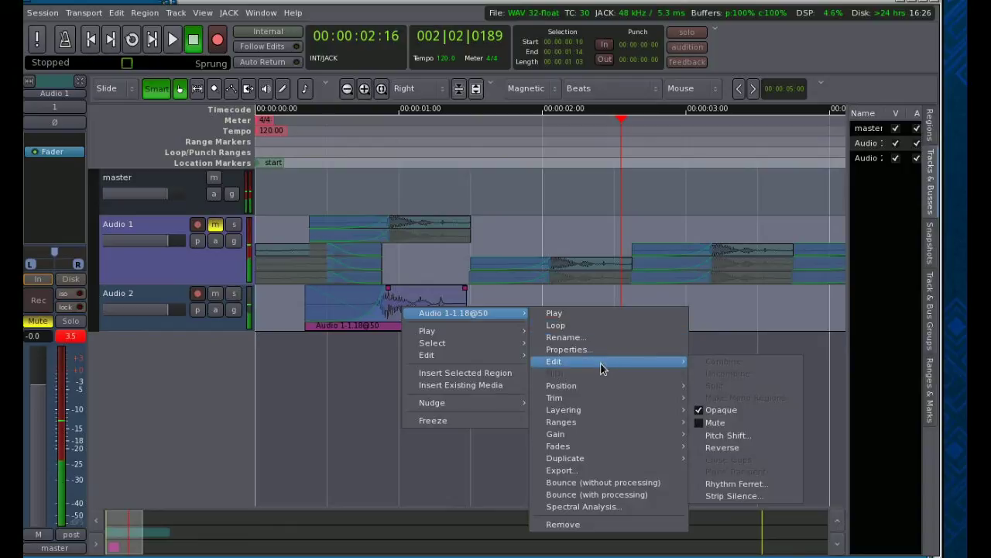
left_click(727, 435)
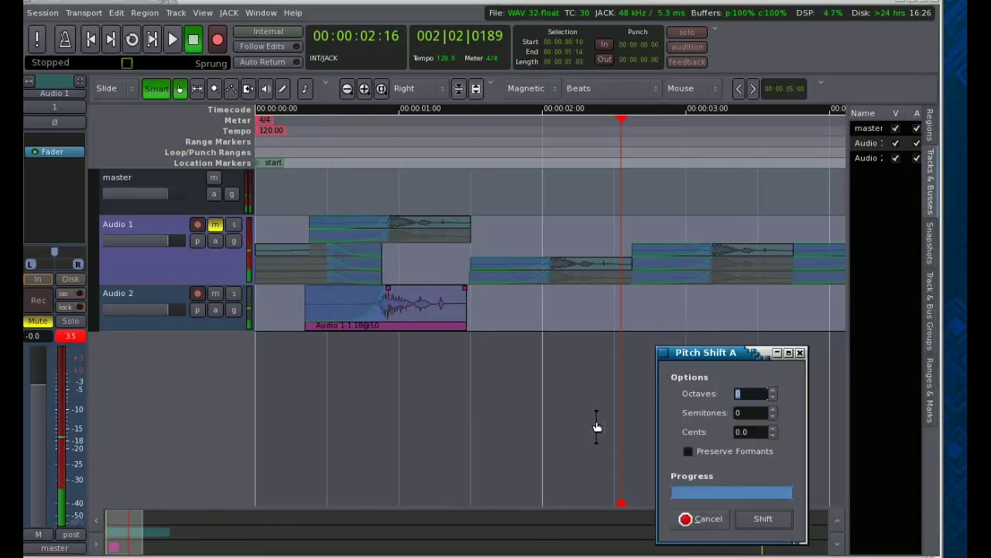
left_click(774, 409)
left_click(774, 409)
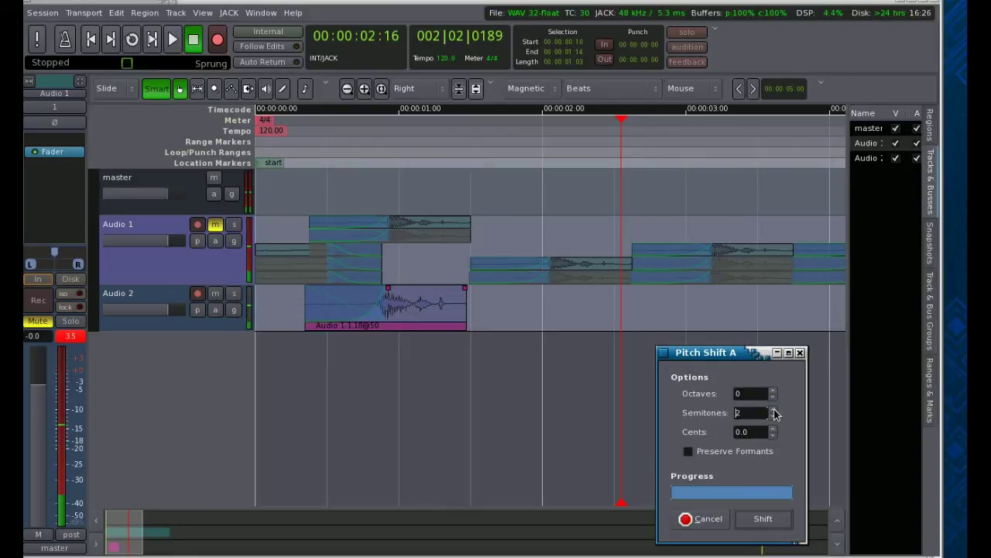
left_click(760, 520)
Reverse the pitch-shifted region on the Audio 2 track.
right_click(432, 310)
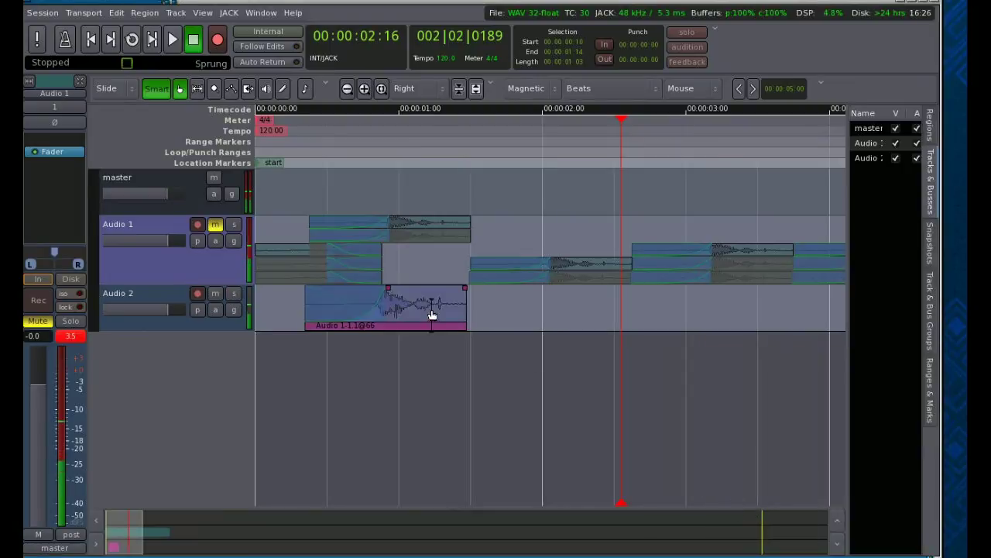
mouse_move(465, 357)
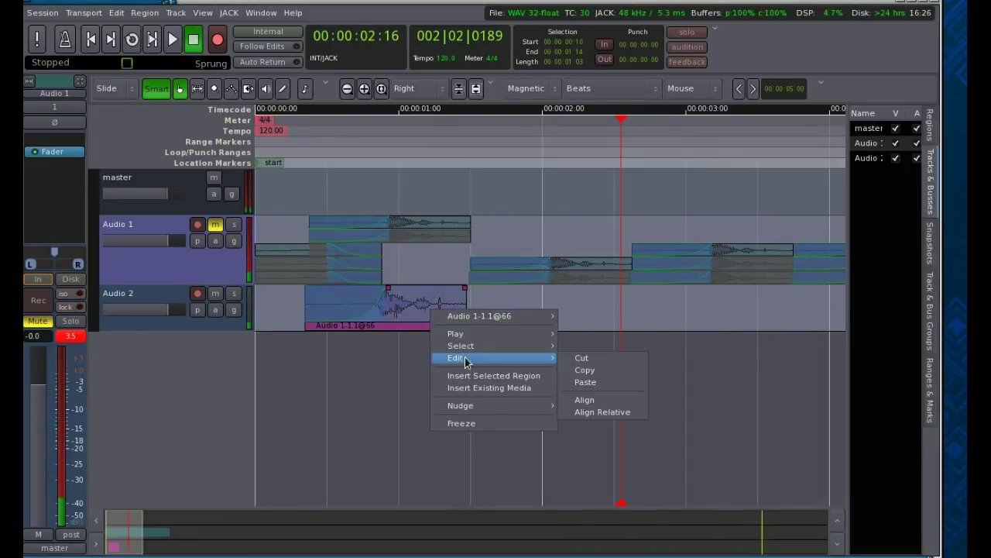
mouse_move(523, 317)
mouse_move(593, 367)
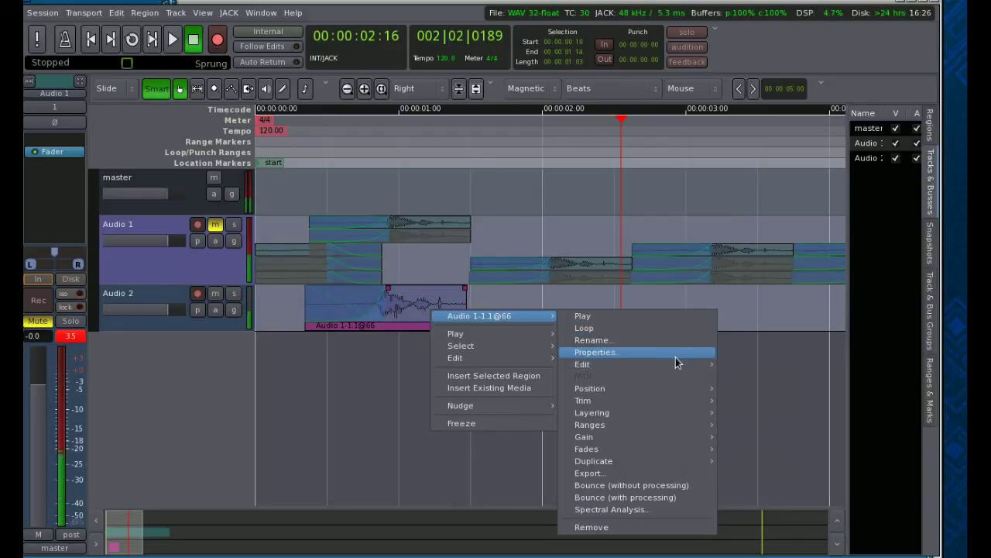
left_click(745, 450)
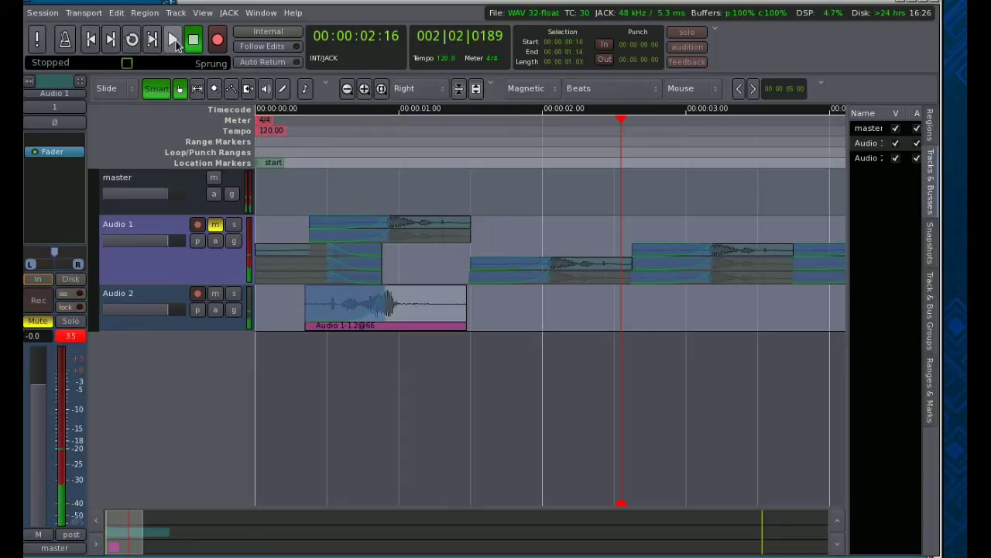
Play the reversed Audio 2 region from the session start, stopping playback after the region ends.
left_click(96, 40)
left_click(174, 43)
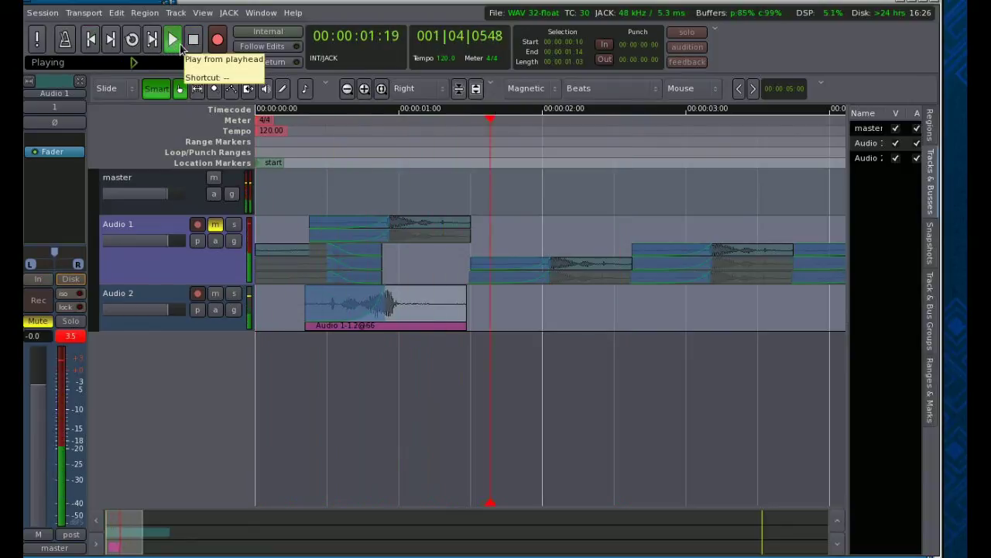
left_click(194, 40)
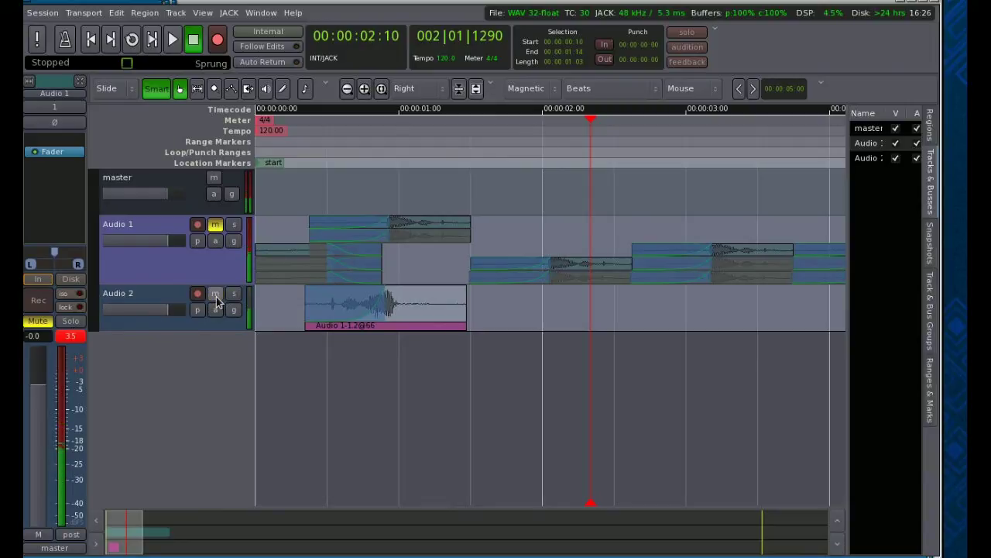
Make the Audio 2 track moderately taller and look through its automation options without enabling any.
left_click_drag(207, 329, 200, 422)
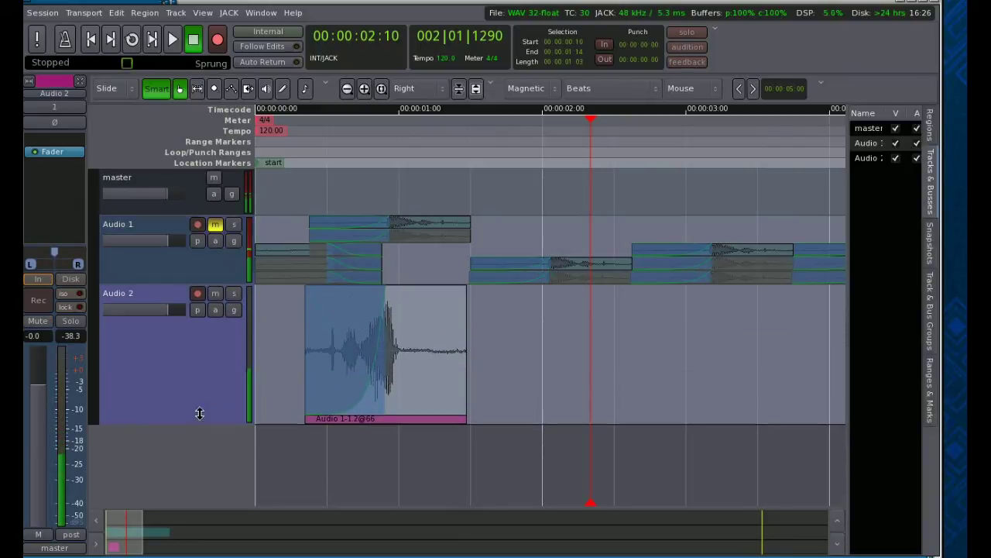
left_click(215, 310)
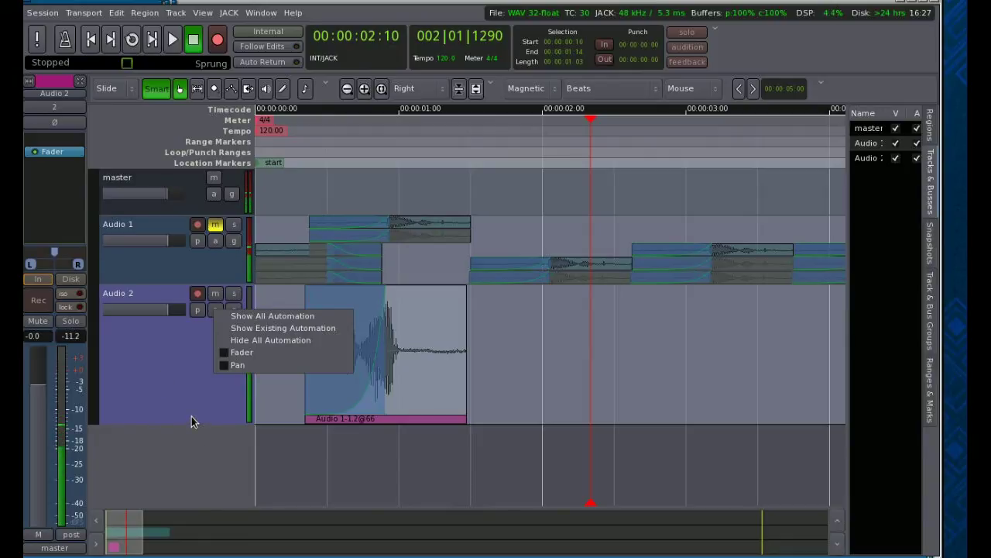
left_click(172, 383)
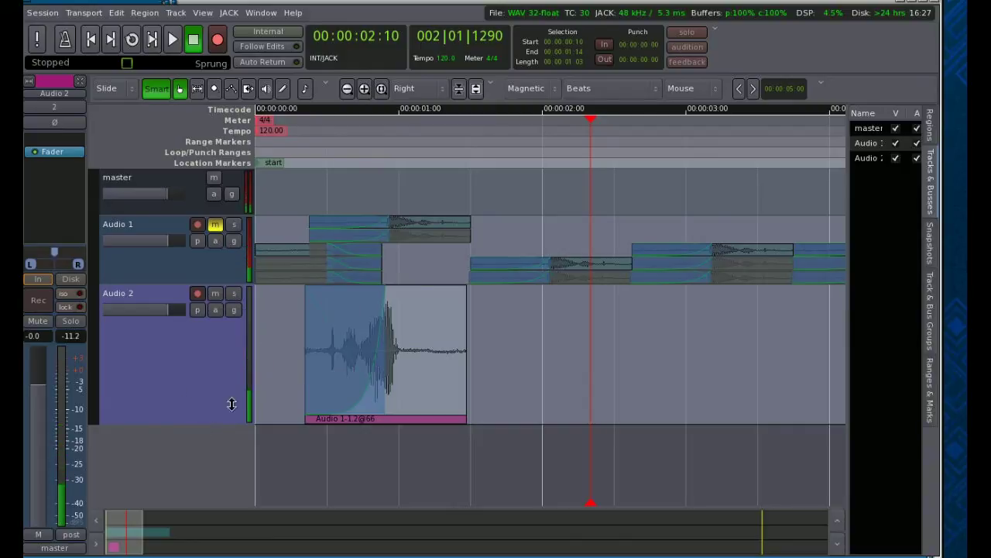
left_click_drag(212, 418, 203, 352)
Find the Calf Phaser LV2 plugin by searching for "phaser" and insert it after the fader on Audio 2.
right_click(55, 192)
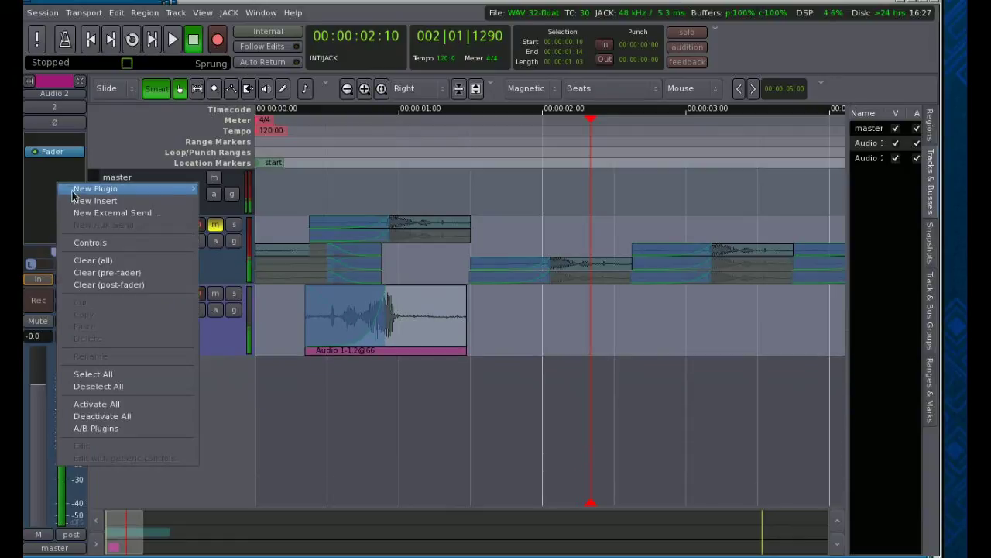
mouse_move(86, 192)
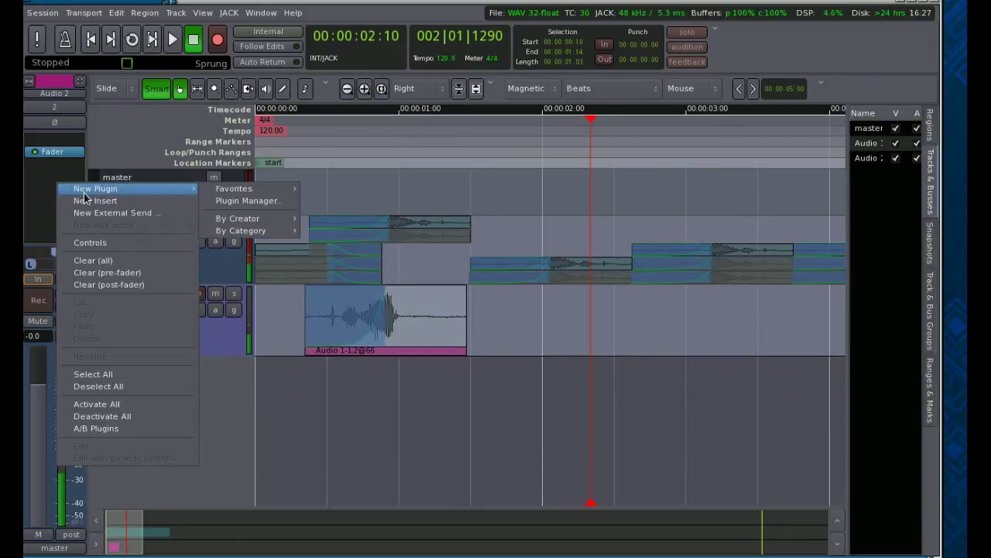
left_click(240, 201)
type("p")
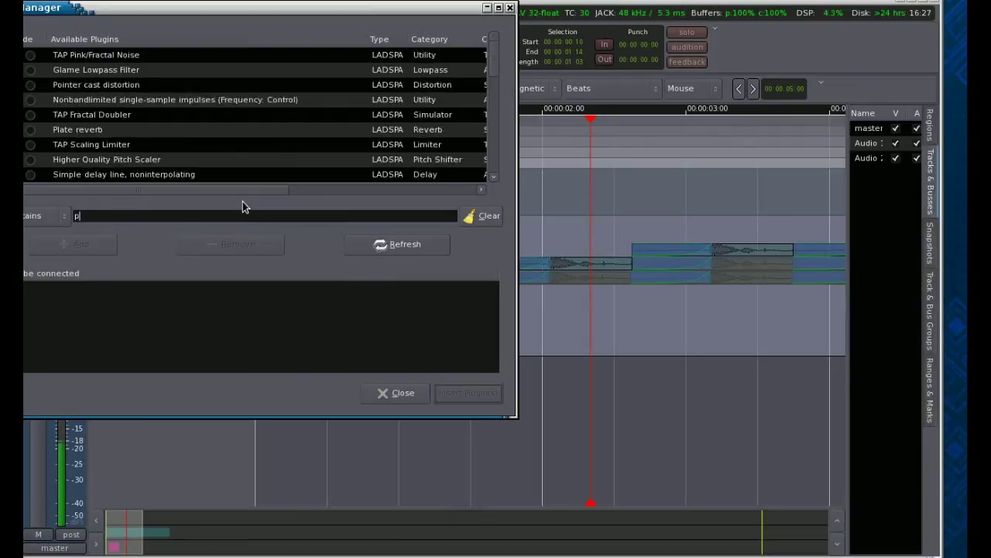
type("haser")
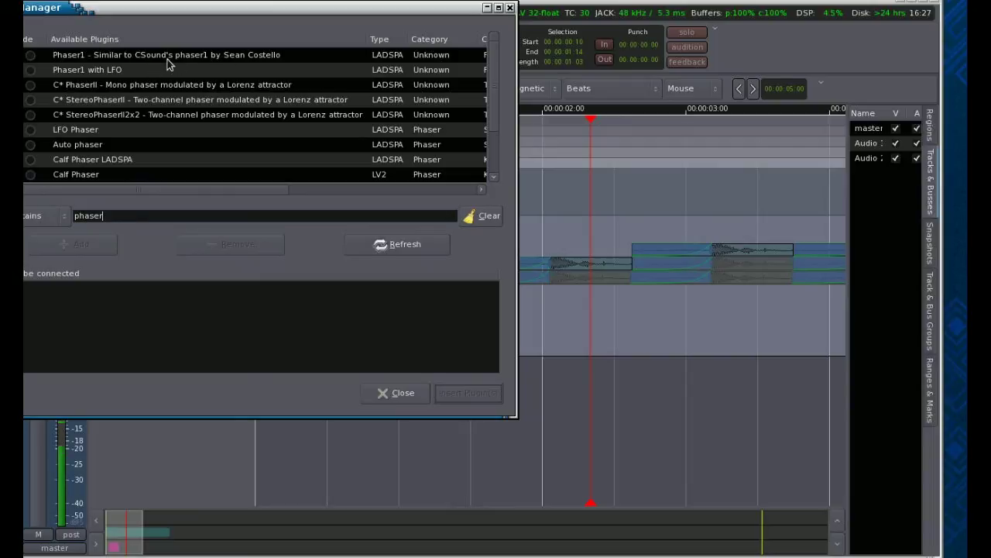
left_click(140, 175)
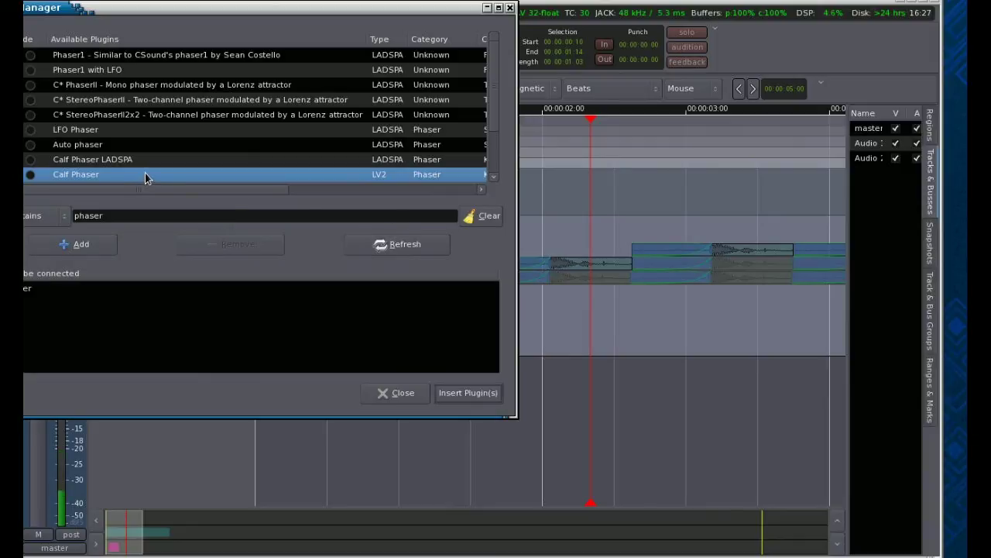
left_click(476, 395)
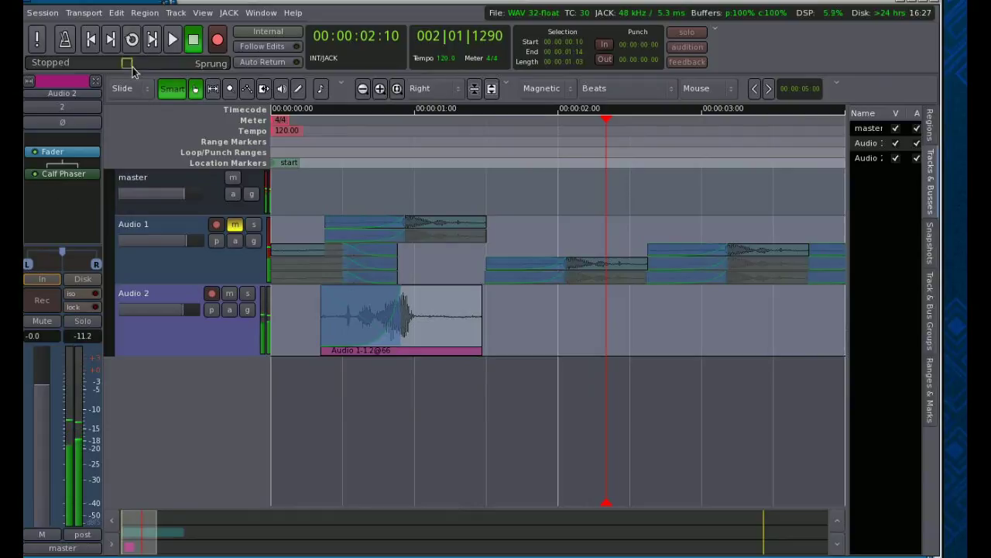
Play Audio 2 with the phaser effect from the session start and stop at about 2 seconds.
left_click(91, 39)
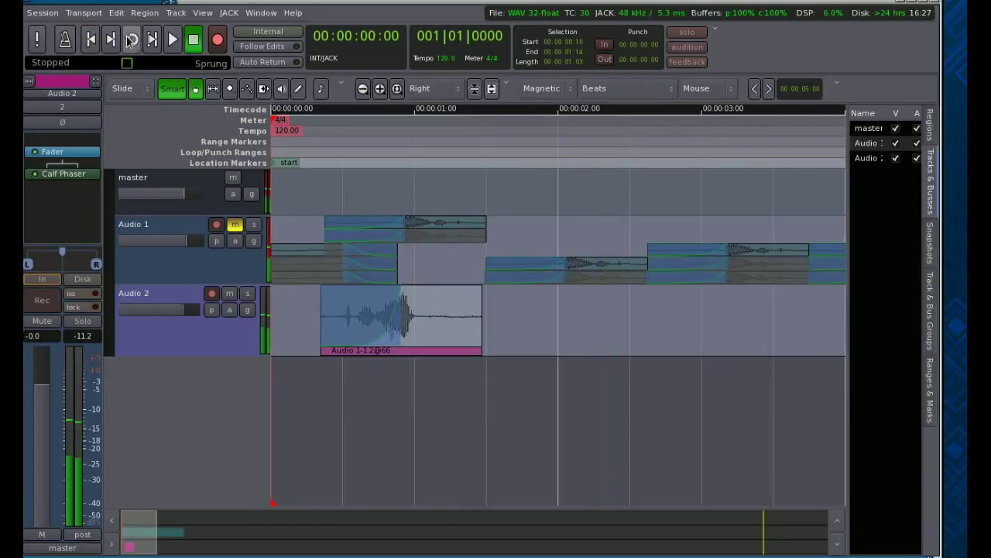
left_click(172, 40)
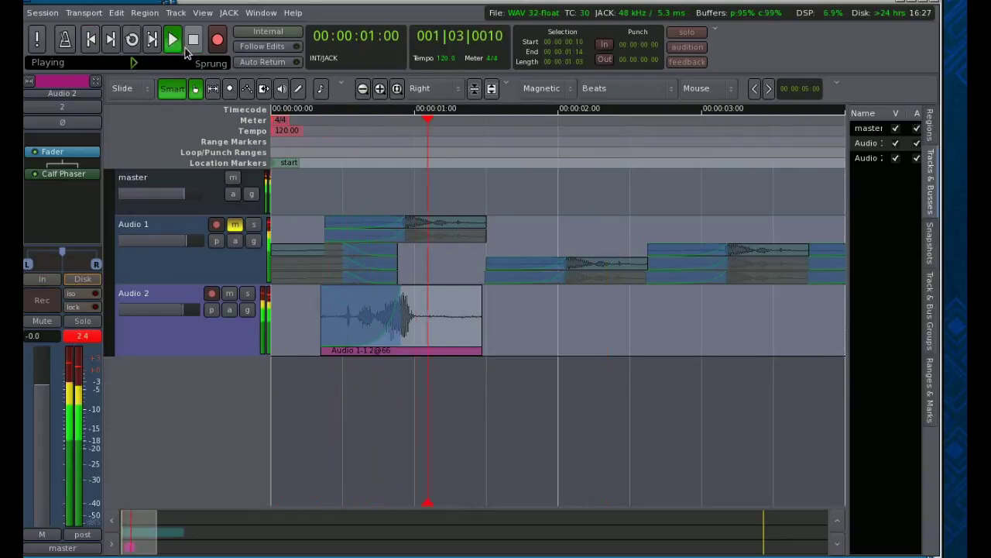
left_click(195, 40)
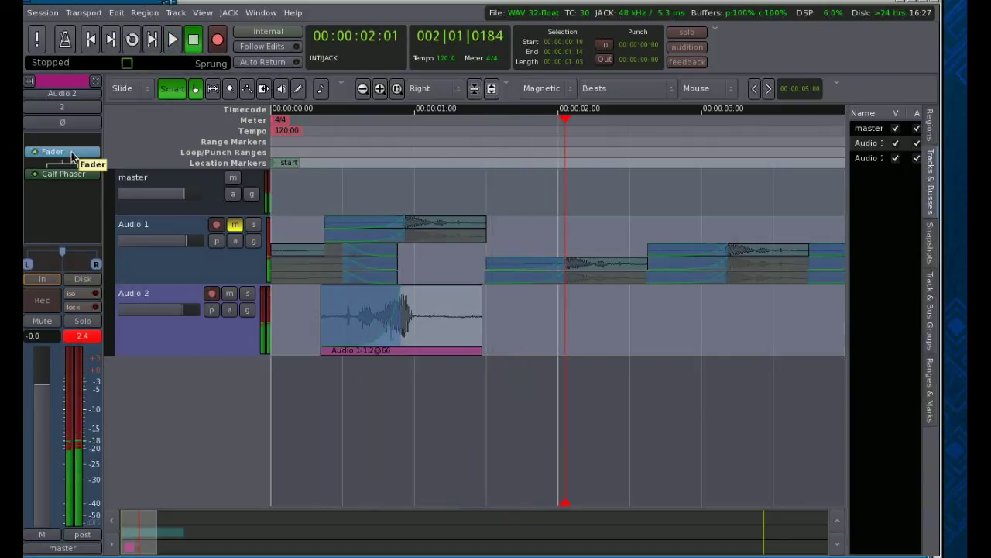
Mute the Audio 2 track and examine which Calf Phaser parameters can be automated, leaving them all disabled.
left_click(229, 293)
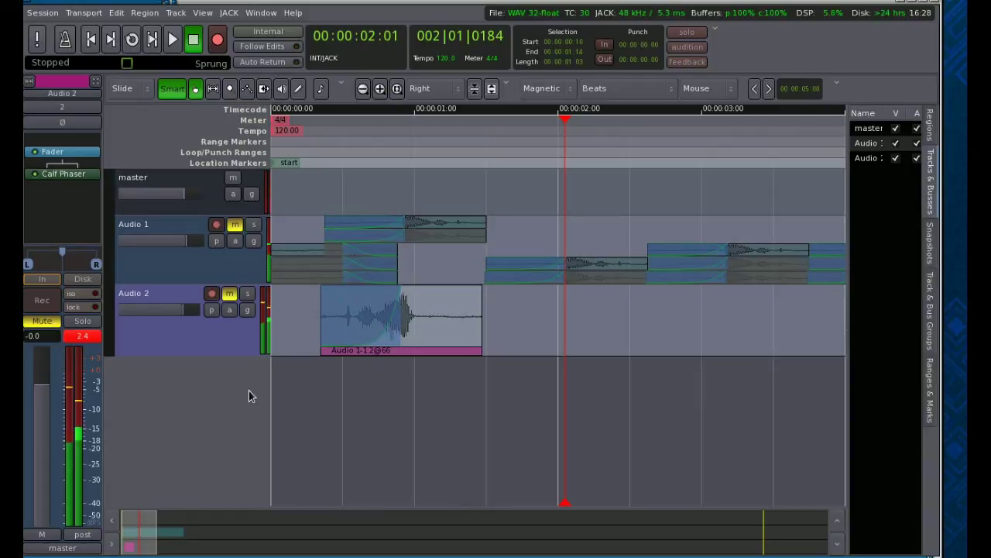
left_click(228, 310)
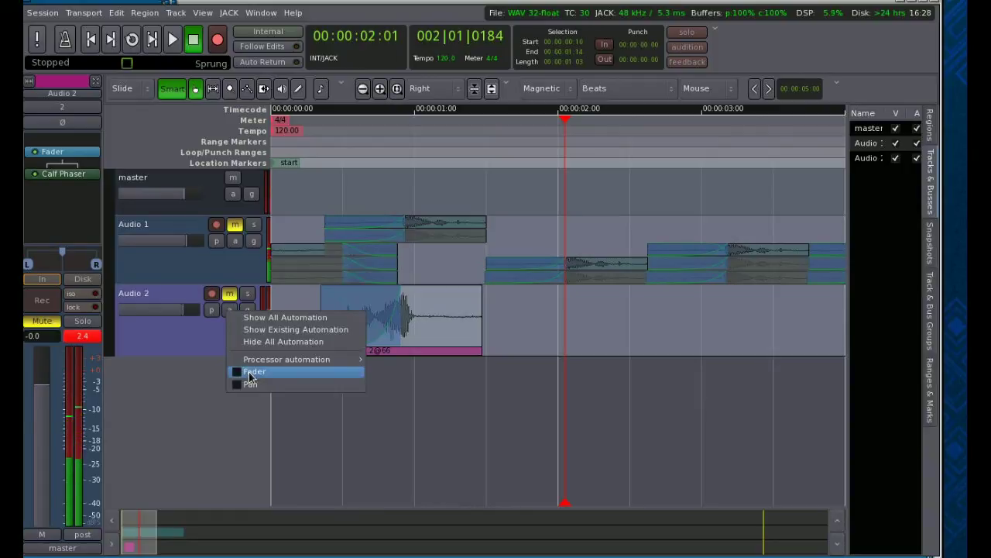
mouse_move(258, 362)
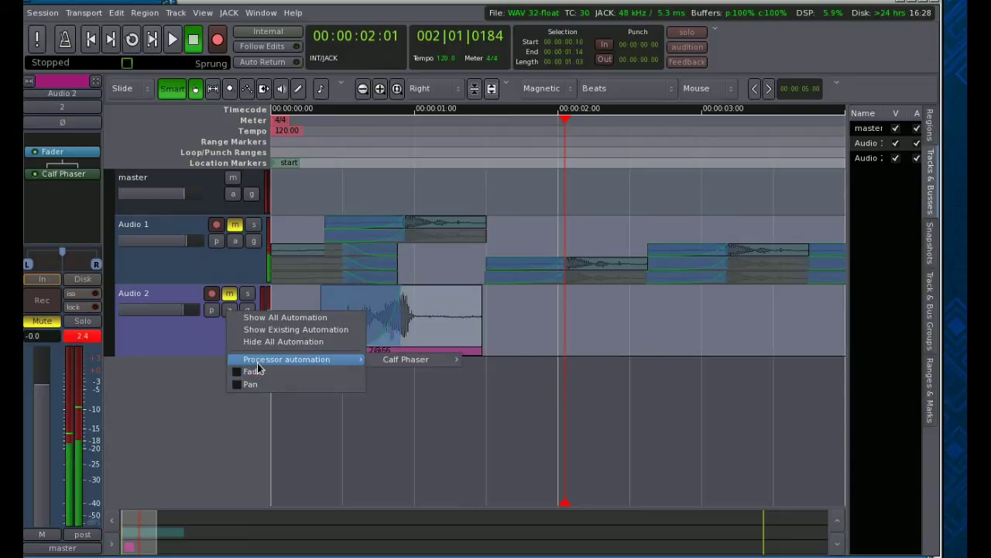
mouse_move(390, 367)
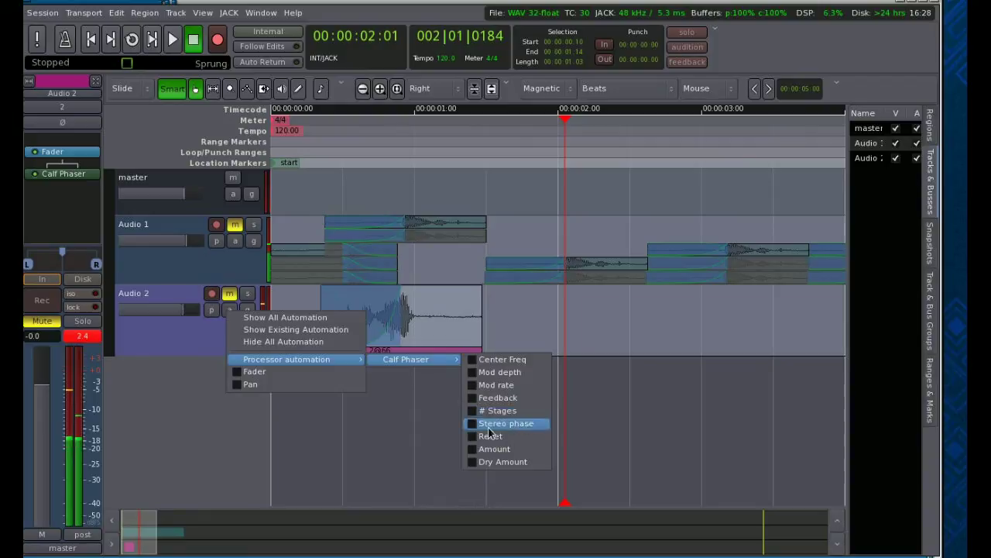
left_click(181, 465)
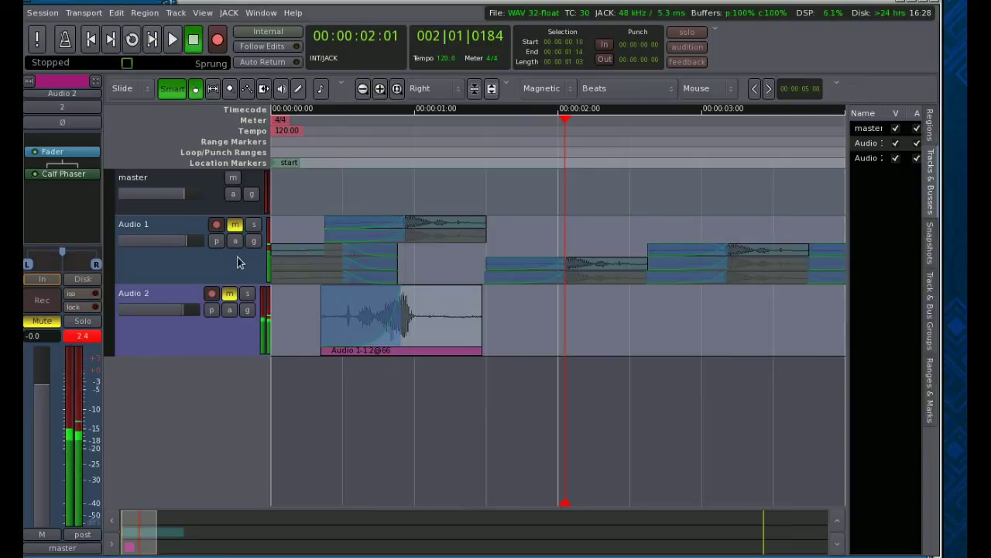
Unmute the Audio 1 and Audio 2 tracks, and mute both of them again.
left_click(235, 223)
left_click(229, 294)
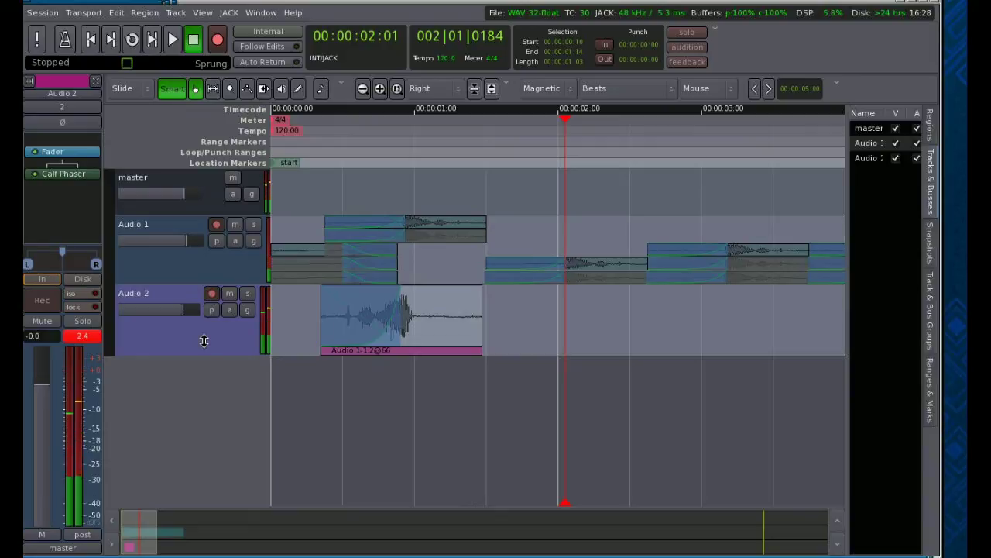
left_click(229, 293)
left_click(235, 224)
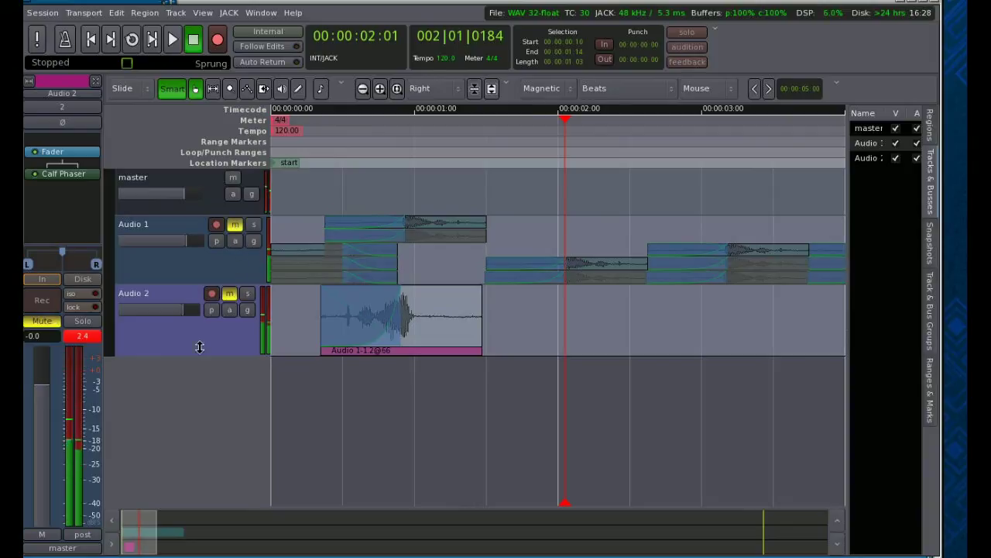